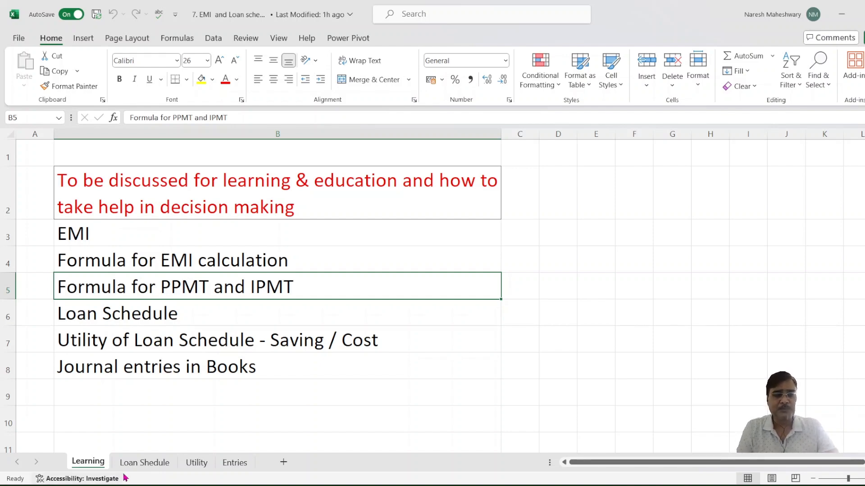
# Open the Loan Shedule sheet and inspect the principal amount, yearly rate, monthly rate and period in C3:F3
pyautogui.click(141, 462)
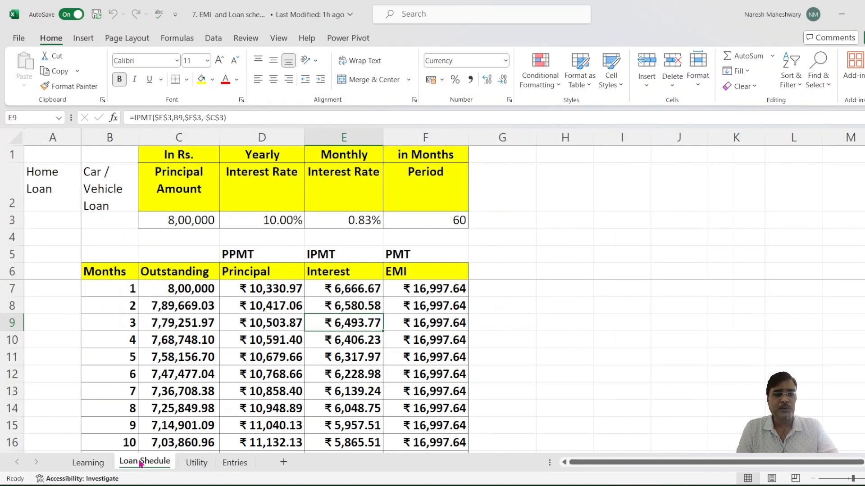
pyautogui.click(293, 319)
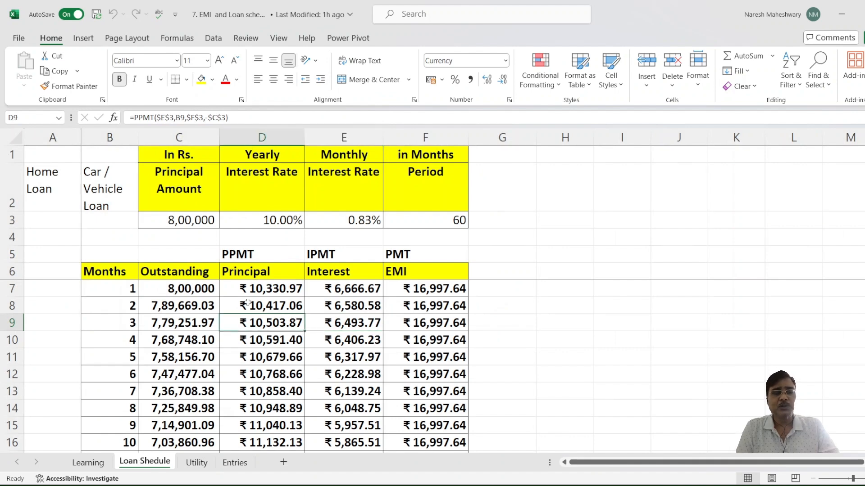
pyautogui.click(194, 243)
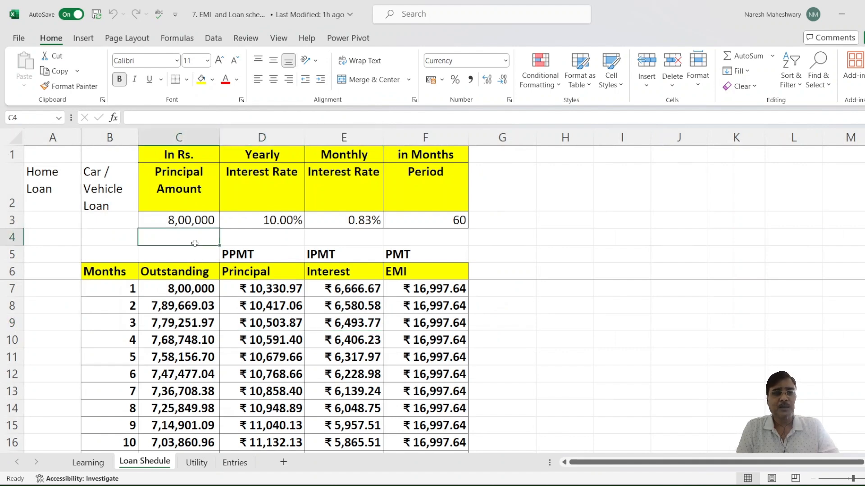
pyautogui.click(183, 221)
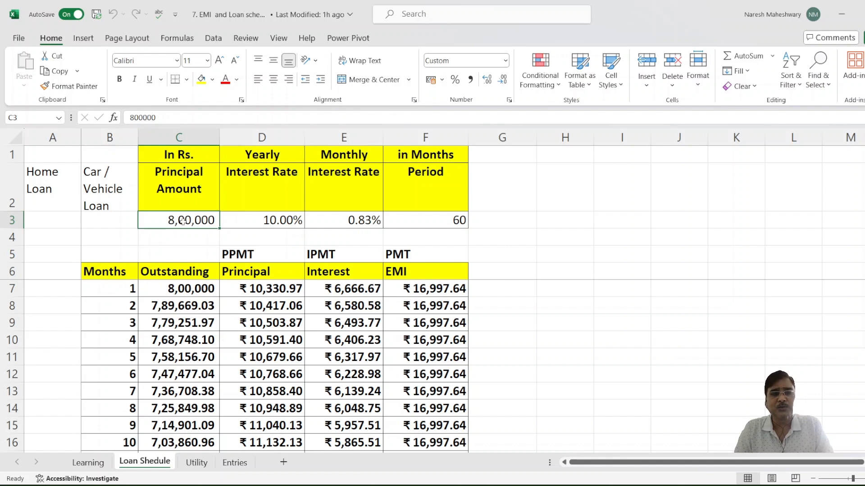
pyautogui.click(264, 219)
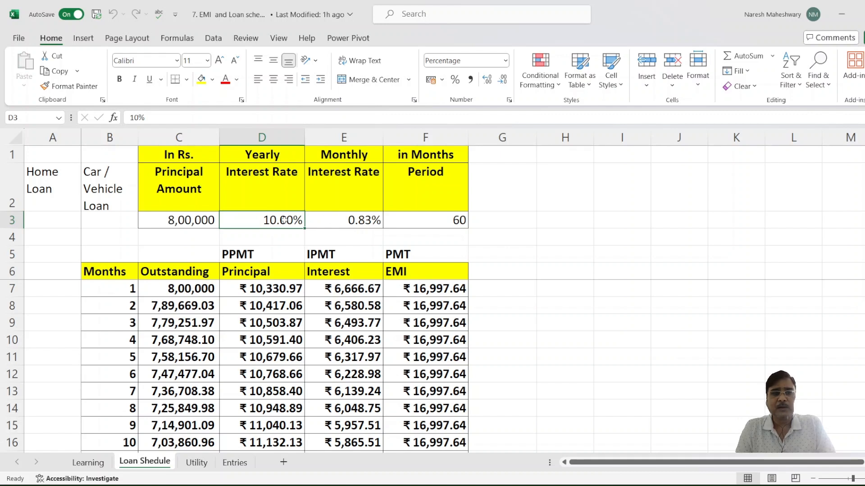
pyautogui.click(342, 224)
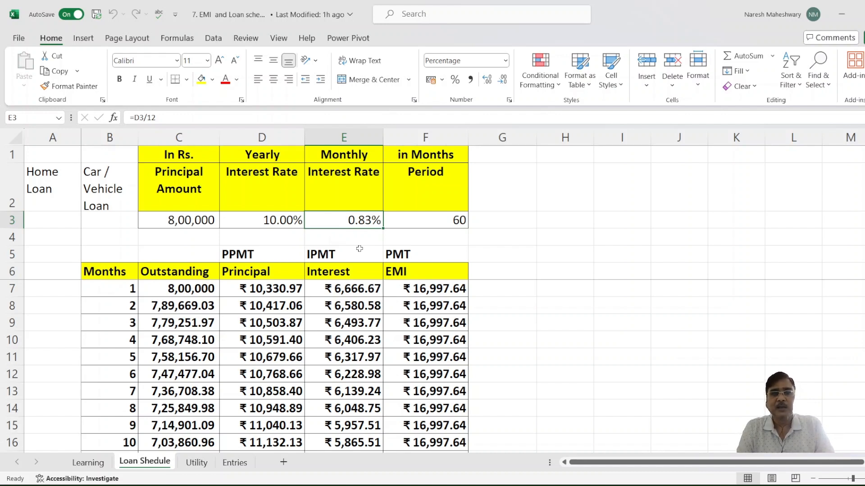
pyautogui.click(436, 223)
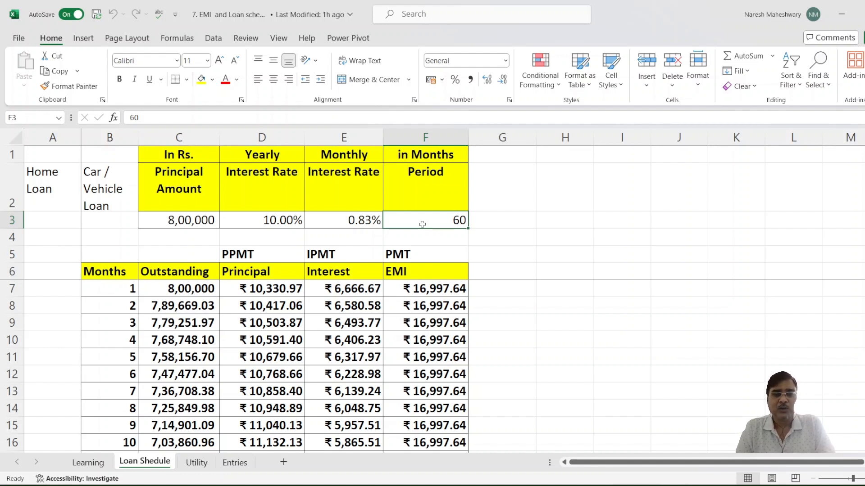
# Inspect the EMI formulas for the first three months in F7:F9
pyautogui.click(409, 294)
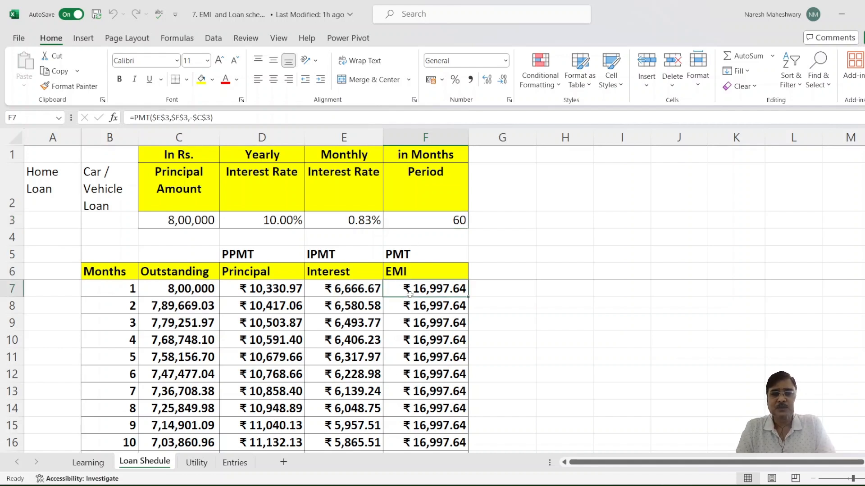
pyautogui.click(440, 317)
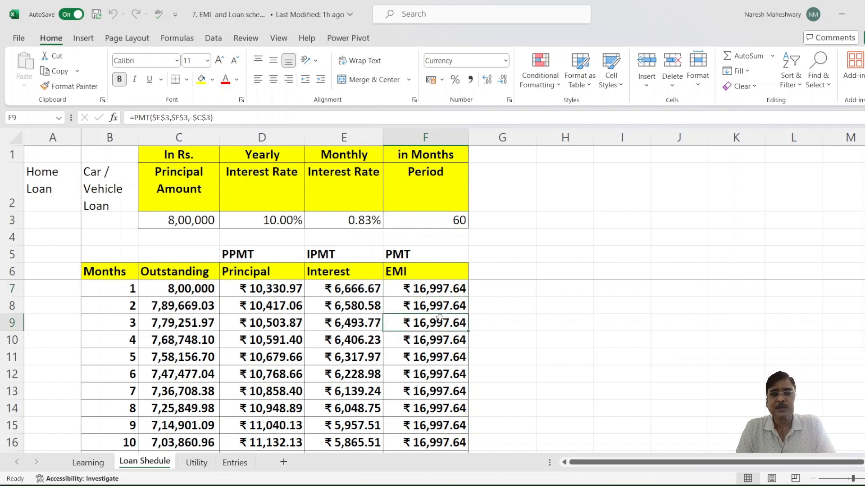
pyautogui.click(444, 299)
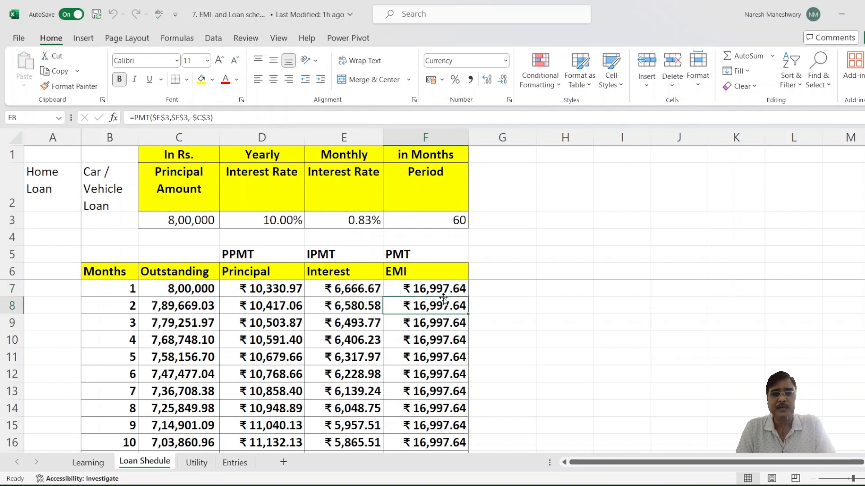
pyautogui.click(424, 321)
# Clear the month 1 EMI in F7 and start a PMT formula there with its function arguments open
pyautogui.click(441, 291)
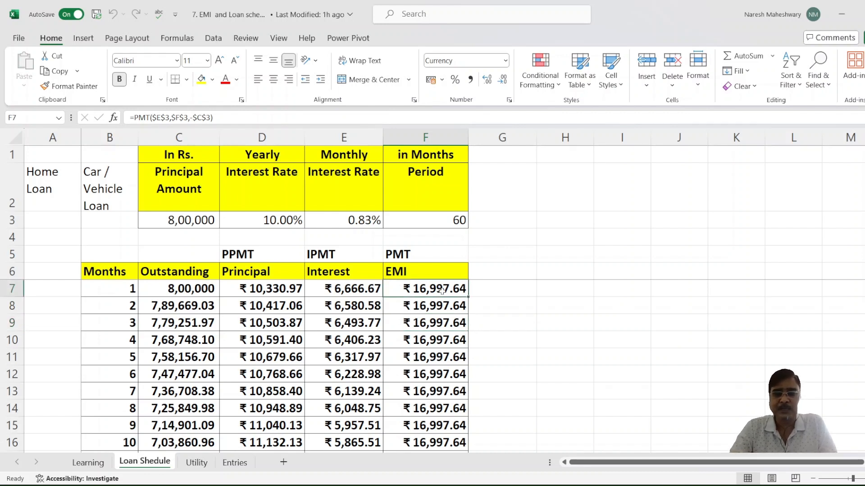
pyautogui.press('Delete')
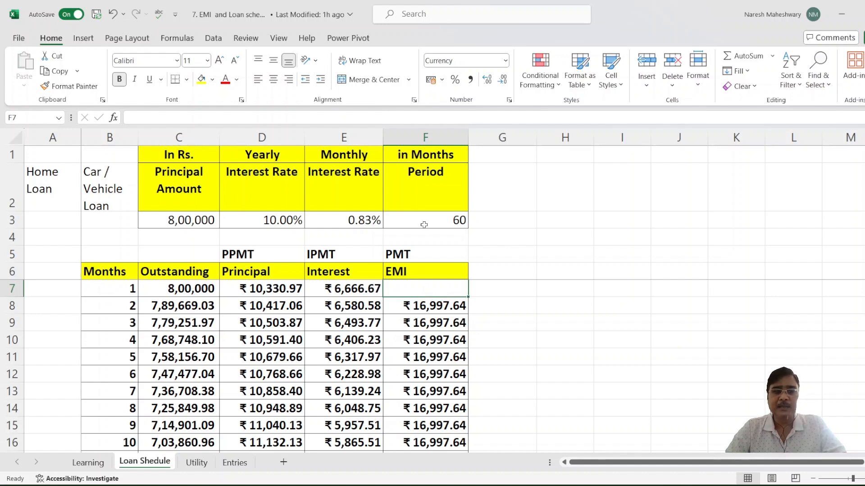
pyautogui.click(418, 251)
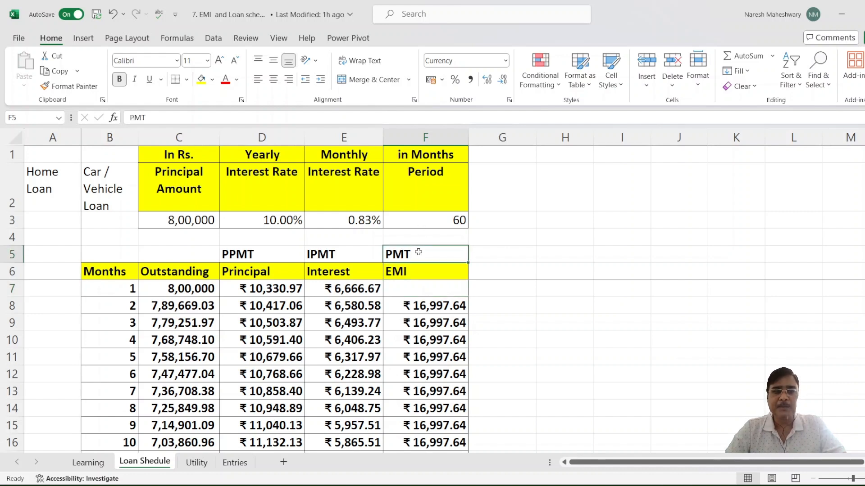
pyautogui.click(413, 285)
pyautogui.write('=')
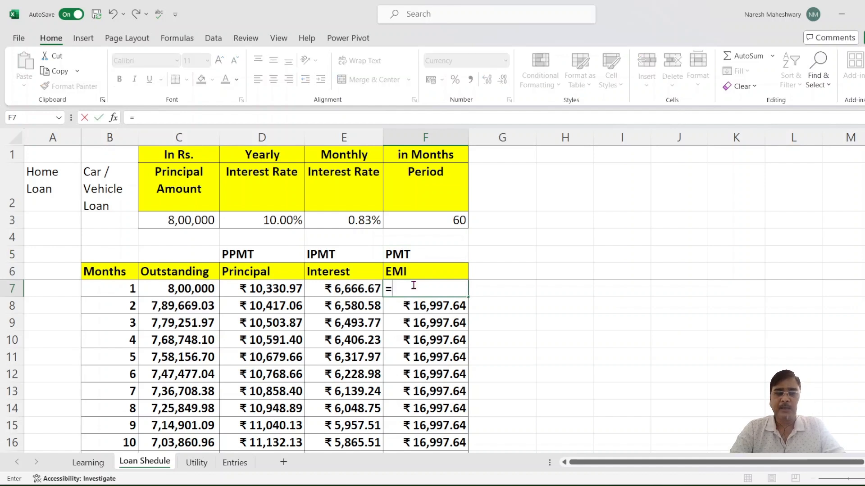
pyautogui.write('pmt')
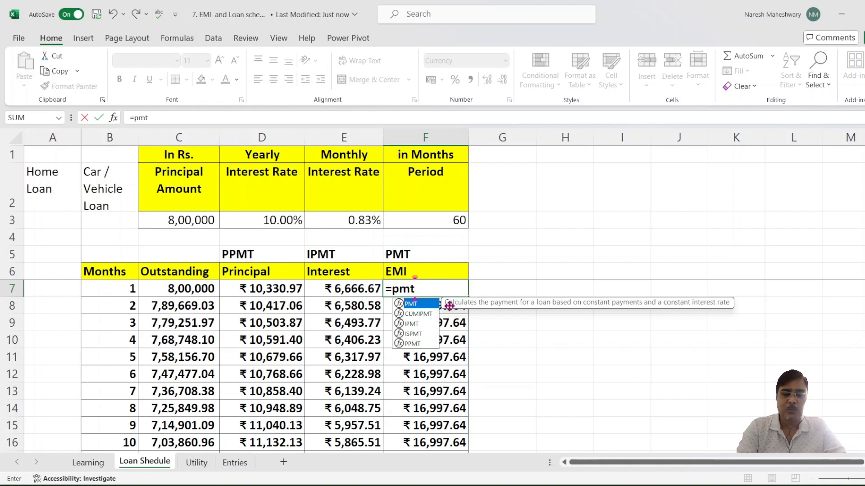
pyautogui.write('(')
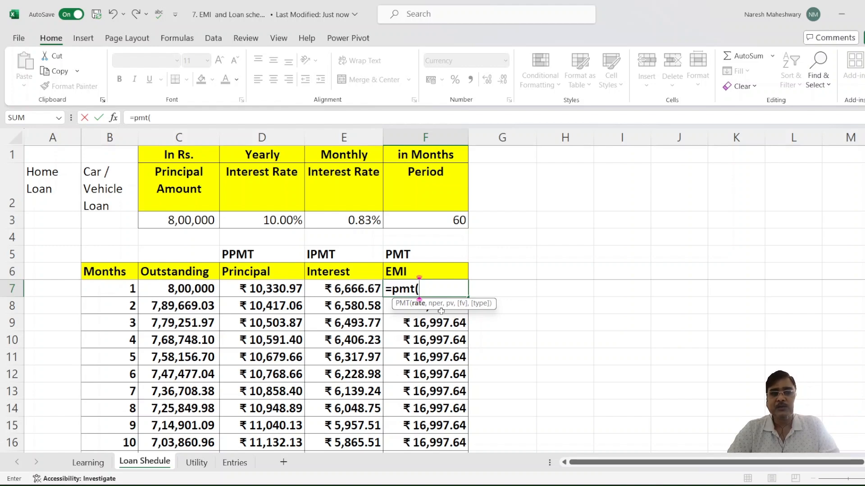
pyautogui.click(114, 118)
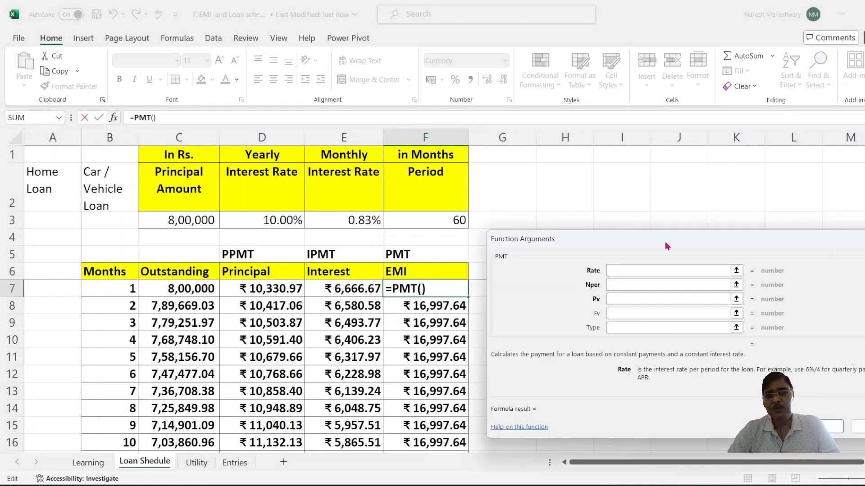
pyautogui.moveTo(667, 246); pyautogui.dragTo(654, 246)
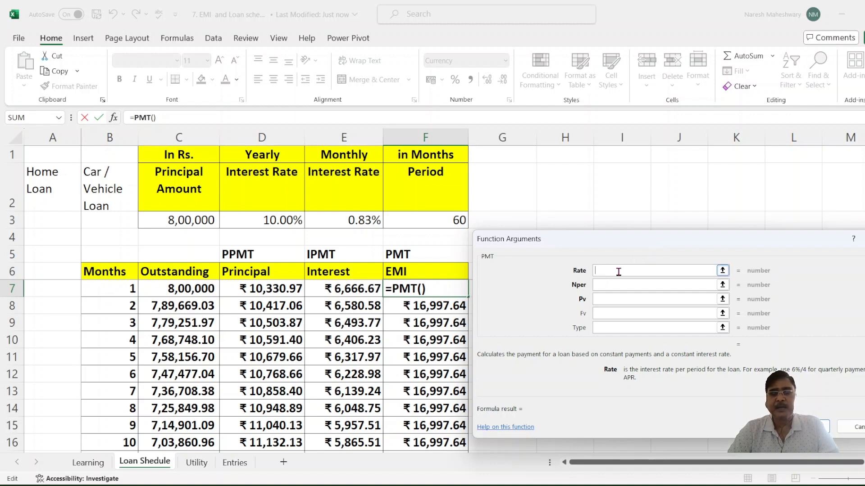
# Set the PMT arguments to E3 for Rate, F3 for Nper and C3 for Pv
pyautogui.click(363, 224)
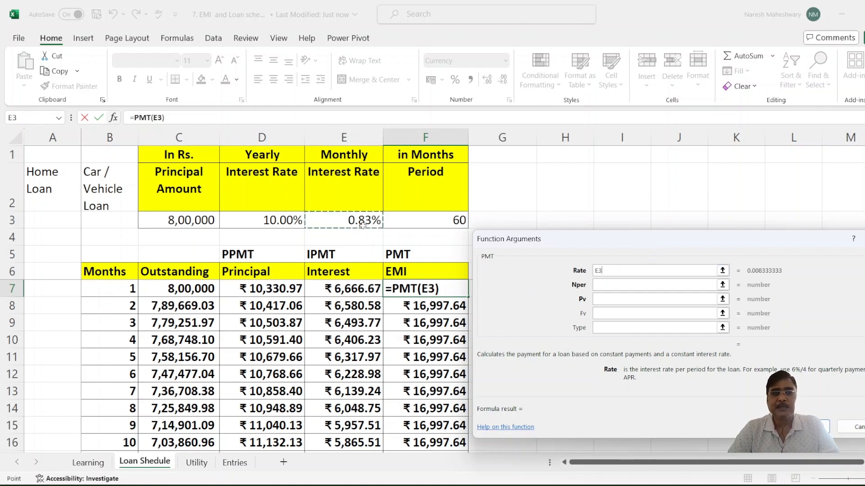
pyautogui.click(614, 288)
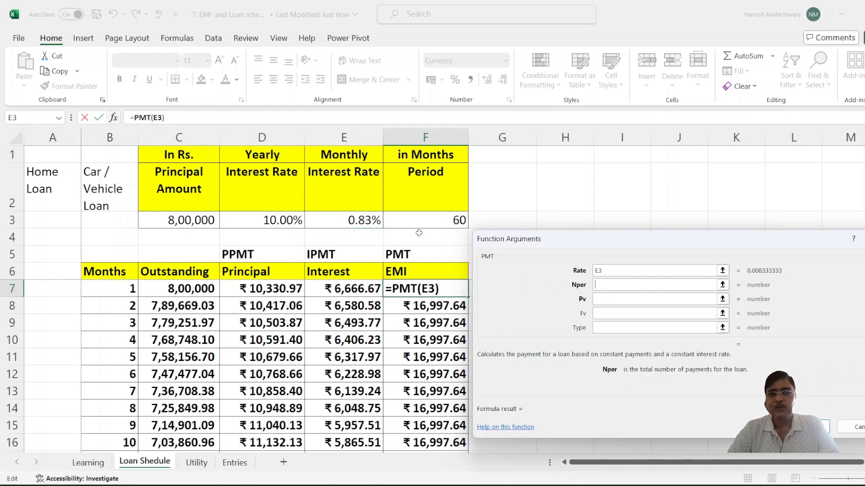
pyautogui.click(422, 224)
pyautogui.click(605, 300)
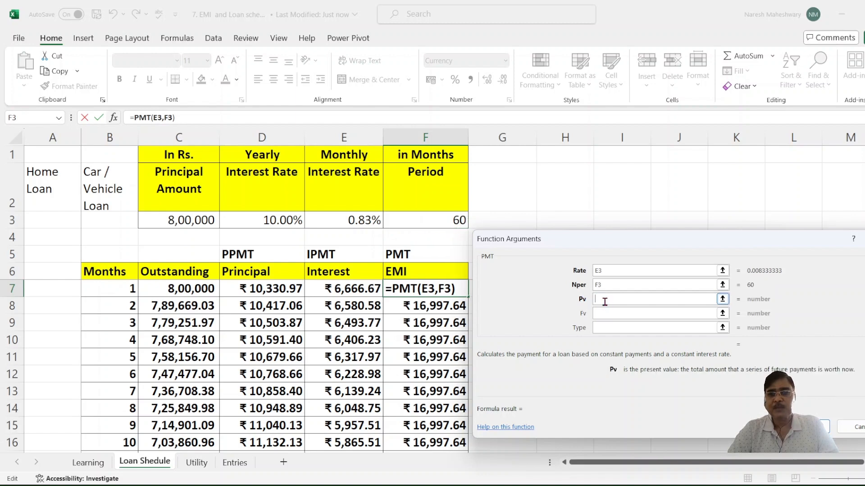
pyautogui.click(193, 218)
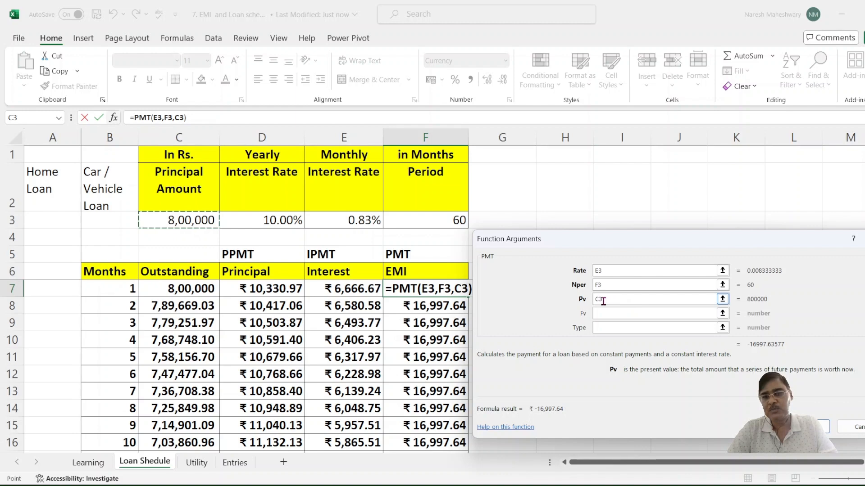
# Make the Pv argument negative as -C3 and confirm the PMT formula in F7
pyautogui.click(622, 315)
pyautogui.hotkey('shift', 'Tab')
pyautogui.press('Home')
pyautogui.write('-')
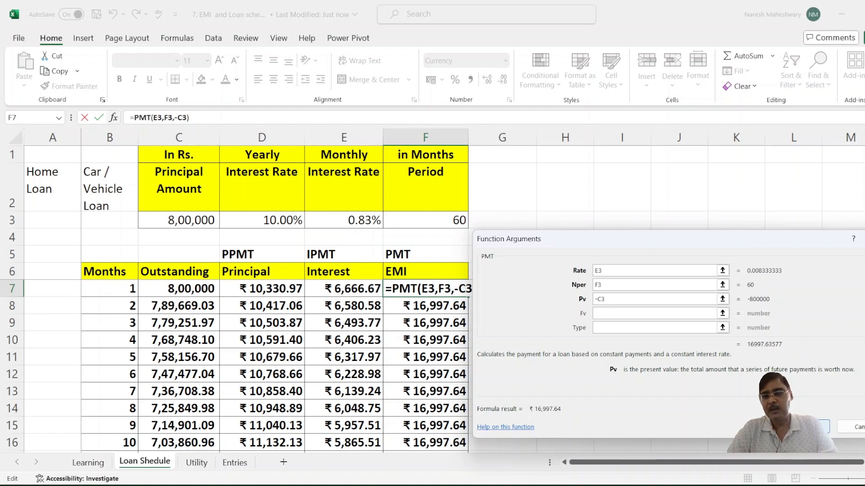
pyautogui.click(825, 427)
pyautogui.click(496, 345)
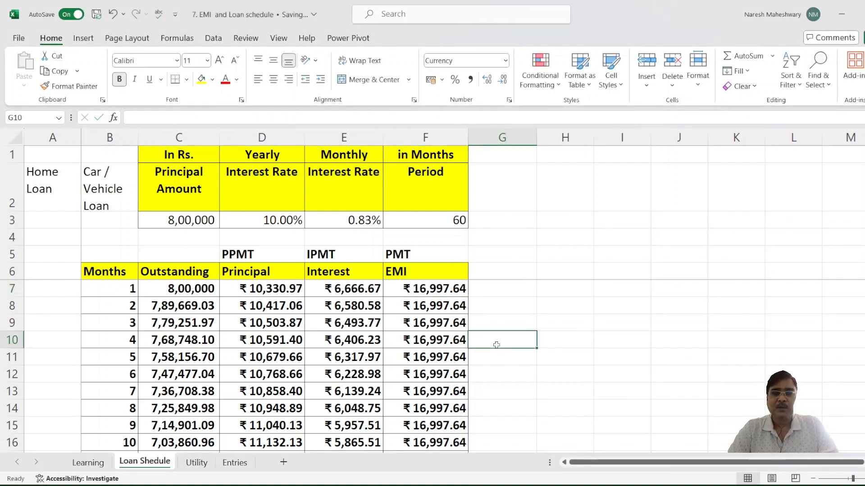
# Review the PMT formula in F7 and its function arguments, leaving them as entered
pyautogui.click(430, 288)
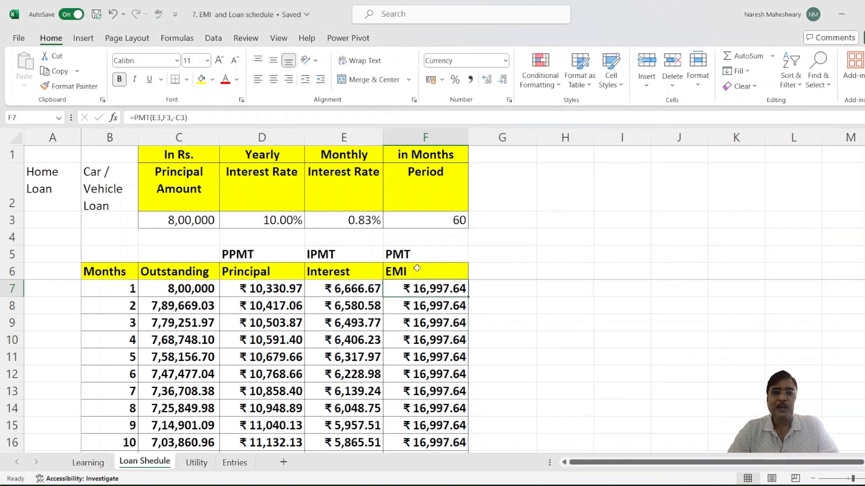
pyautogui.click(422, 254)
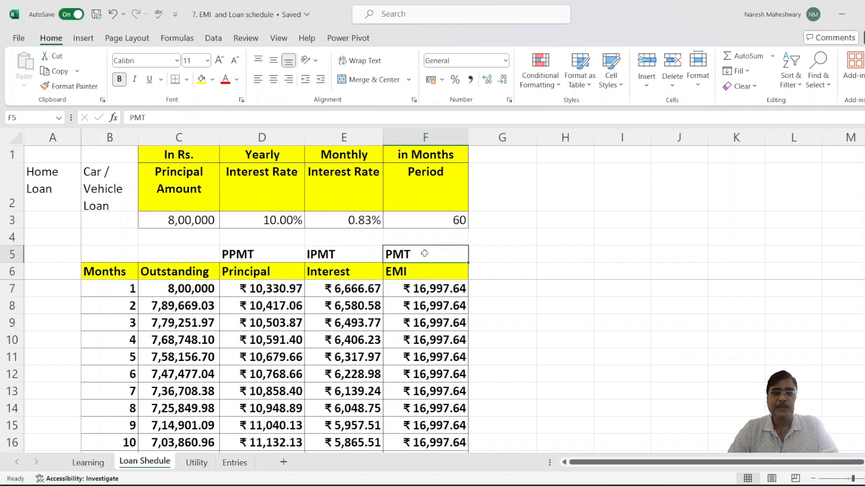
pyautogui.click(421, 287)
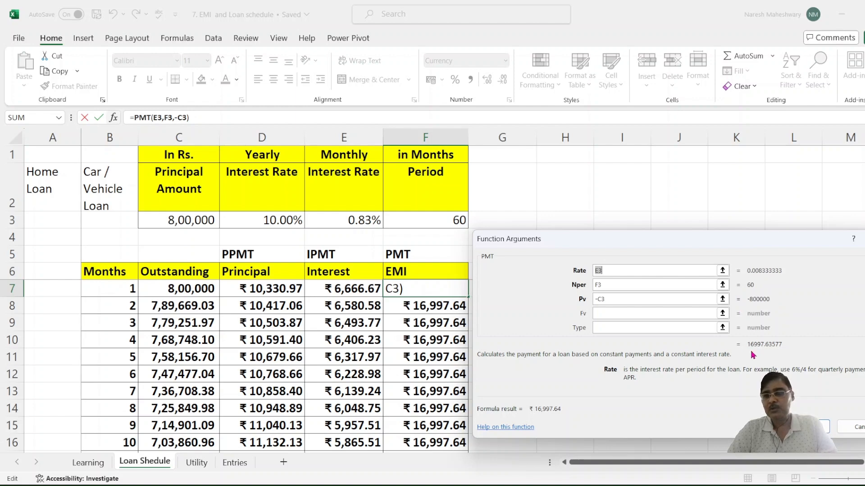
pyautogui.click(824, 426)
pyautogui.click(540, 299)
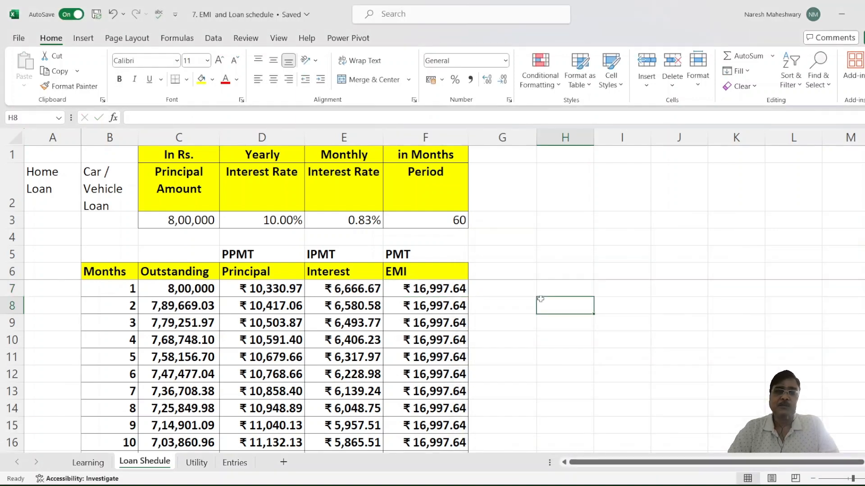
pyautogui.click(435, 288)
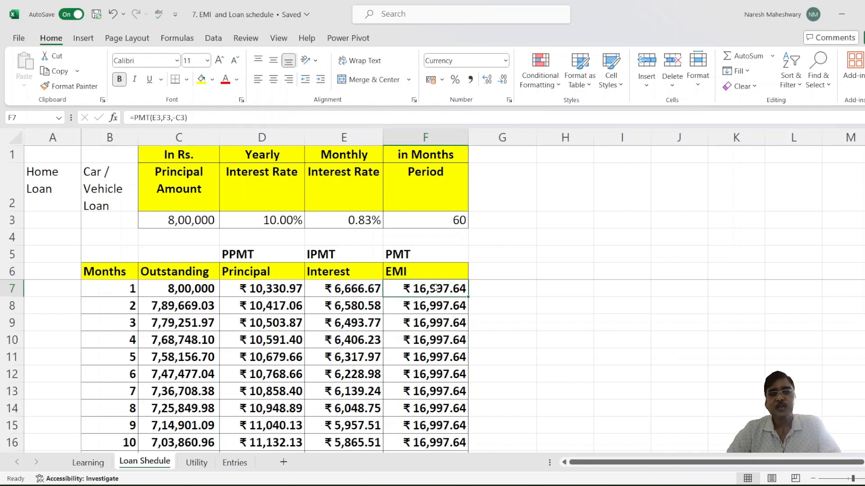
# Clear the month 1 interest in E7
pyautogui.click(370, 289)
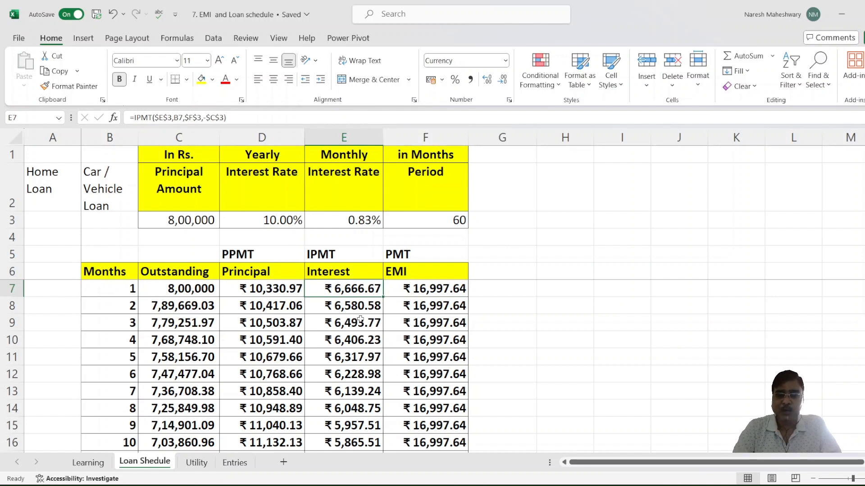
pyautogui.press('Delete')
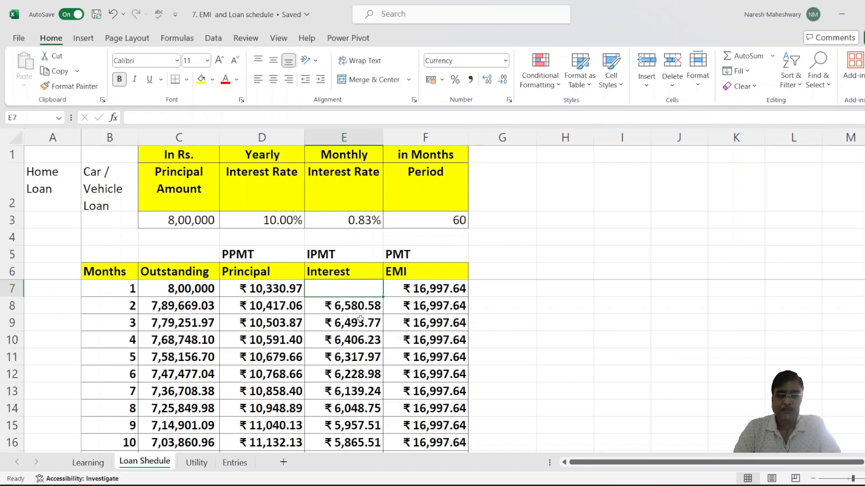
pyautogui.write('=')
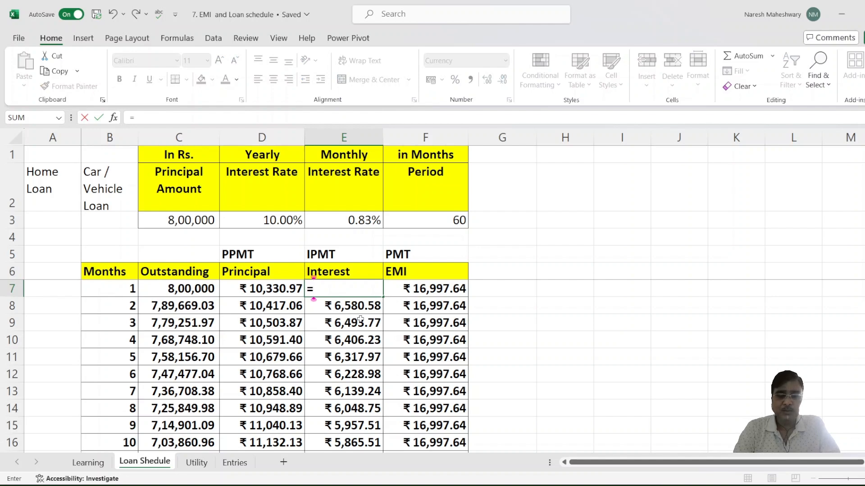
pyautogui.write('ipmt')
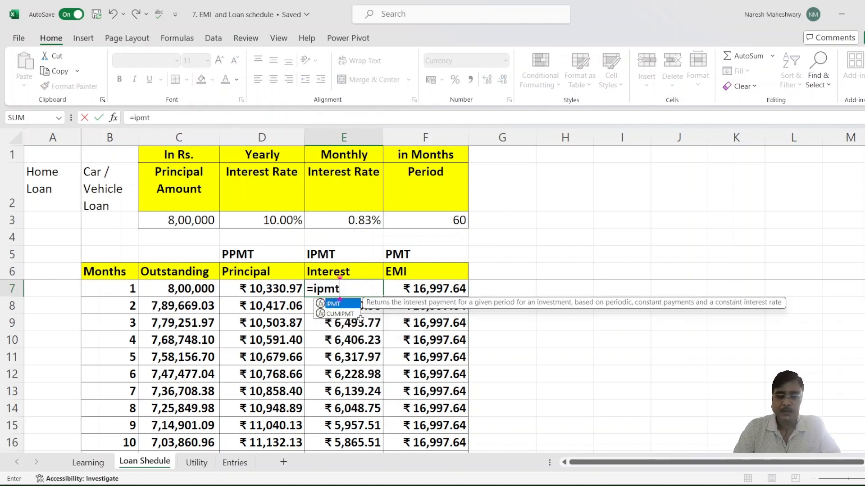
pyautogui.write('(')
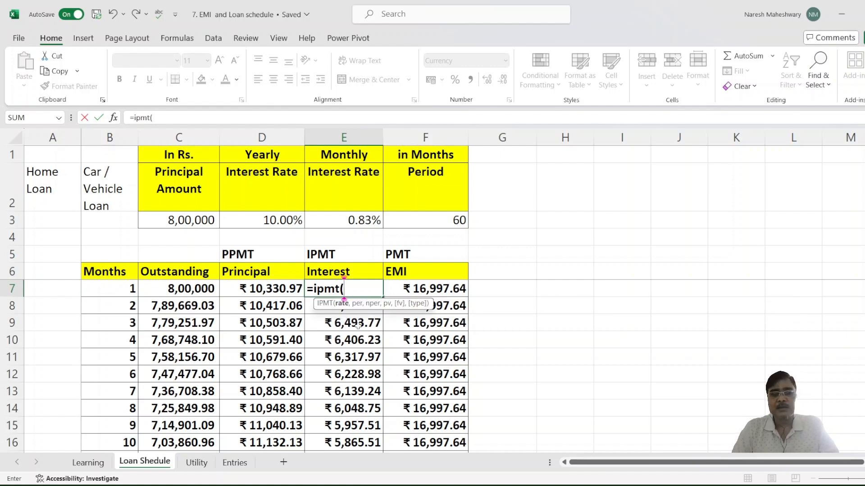
pyautogui.moveTo(335, 335); pyautogui.dragTo(338, 321)
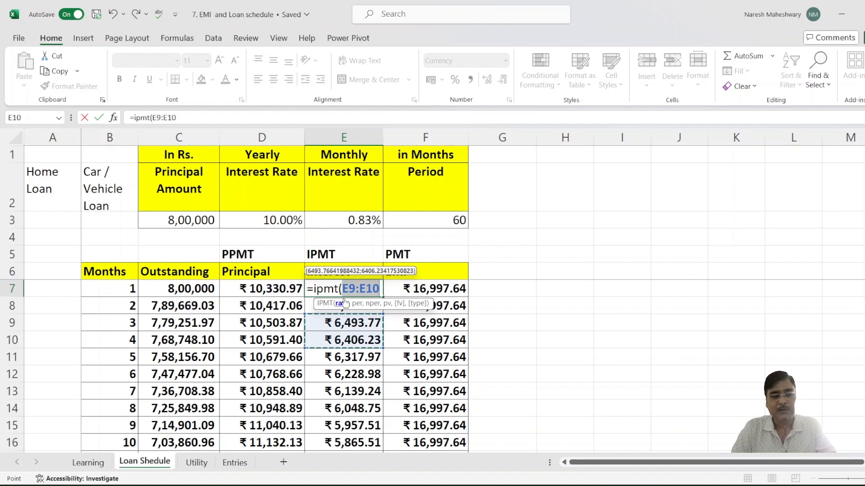
pyautogui.press('Escape')
# Start an IPMT formula in the empty month 1 interest cell E7 and open its function arguments
pyautogui.write('=')
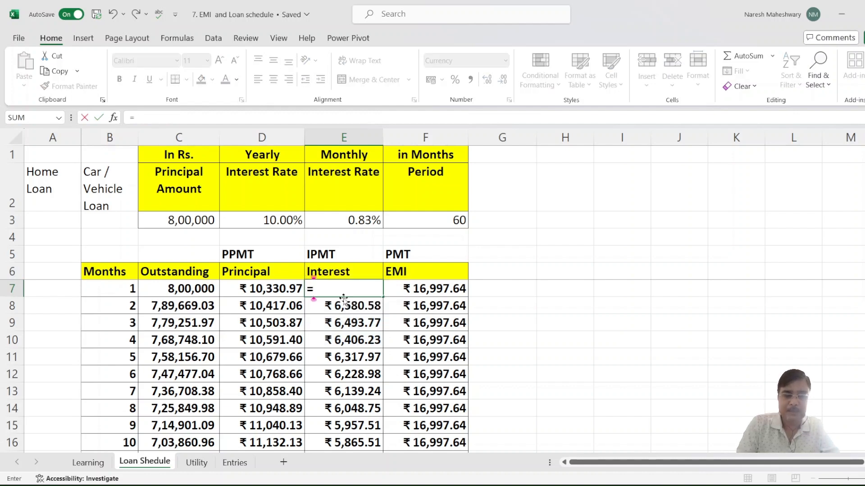
pyautogui.write('ipmt')
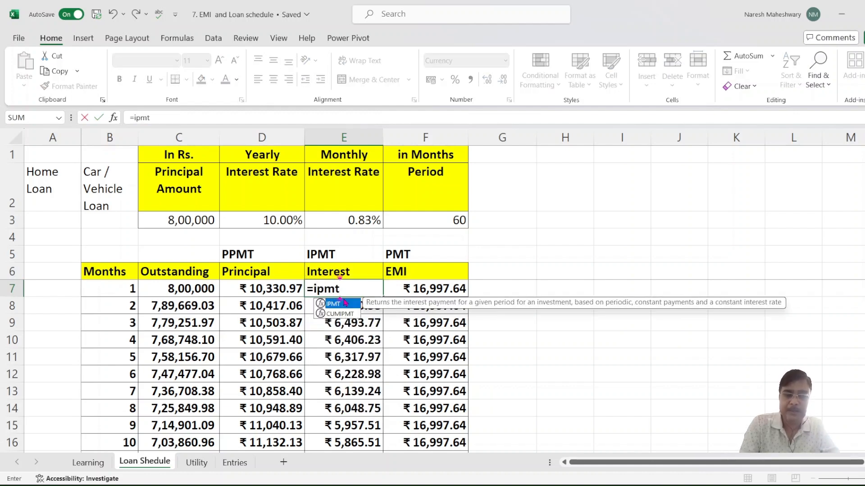
pyautogui.write('(')
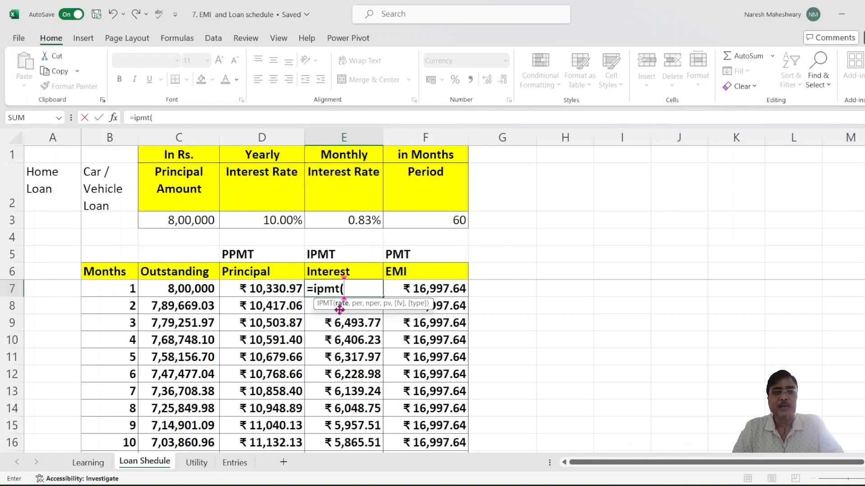
pyautogui.click(114, 118)
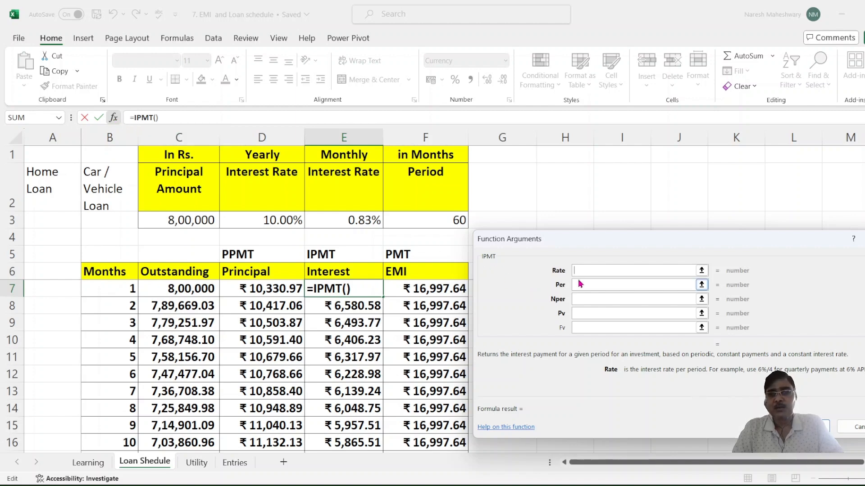
# Set the IPMT arguments to E3 for Rate, B7 for Per, F3 for Nper and -C3 for Pv, and confirm the formula
pyautogui.click(367, 216)
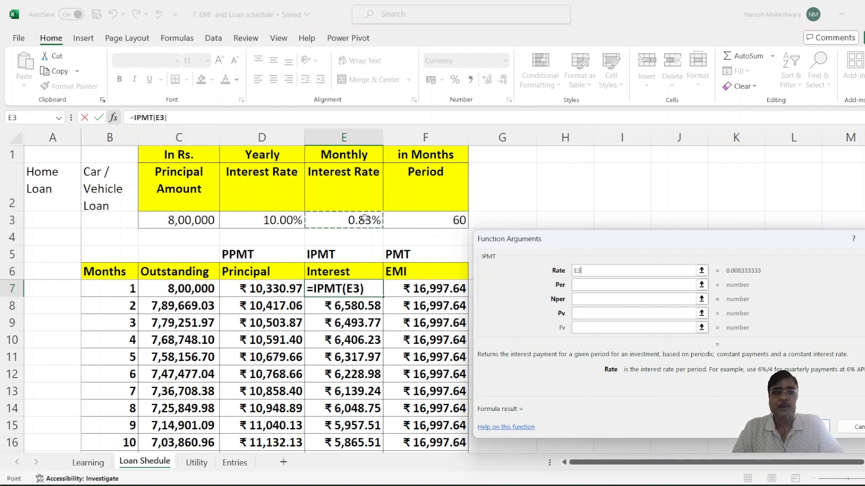
pyautogui.click(585, 284)
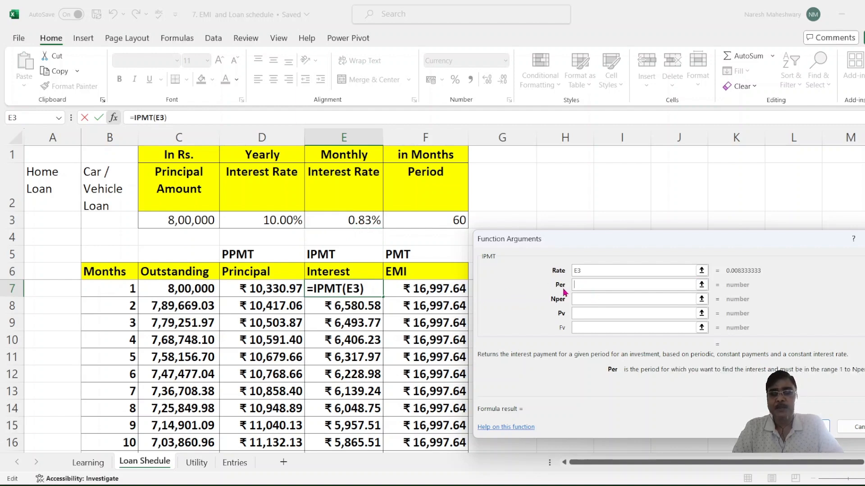
pyautogui.click(117, 295)
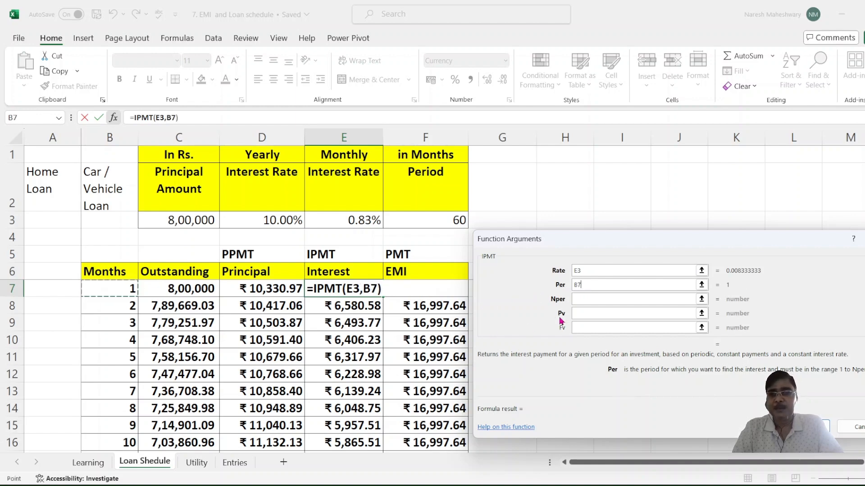
pyautogui.click(588, 299)
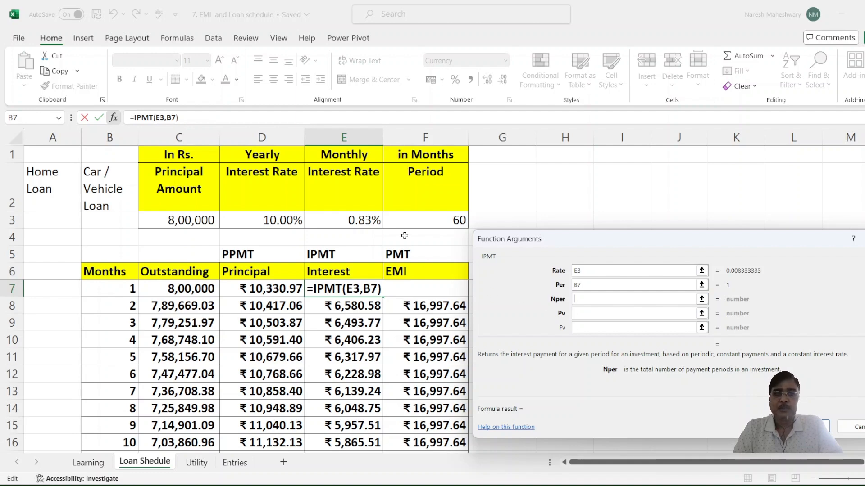
pyautogui.click(411, 224)
pyautogui.click(582, 314)
pyautogui.write('-')
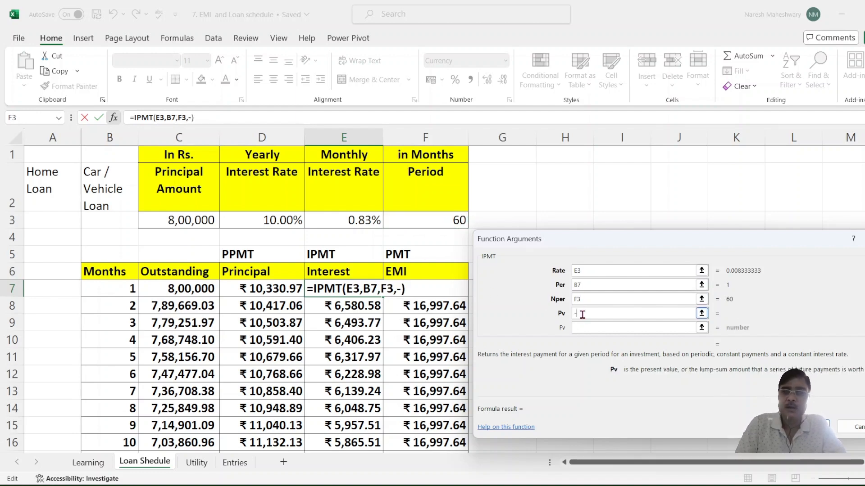
pyautogui.click(204, 223)
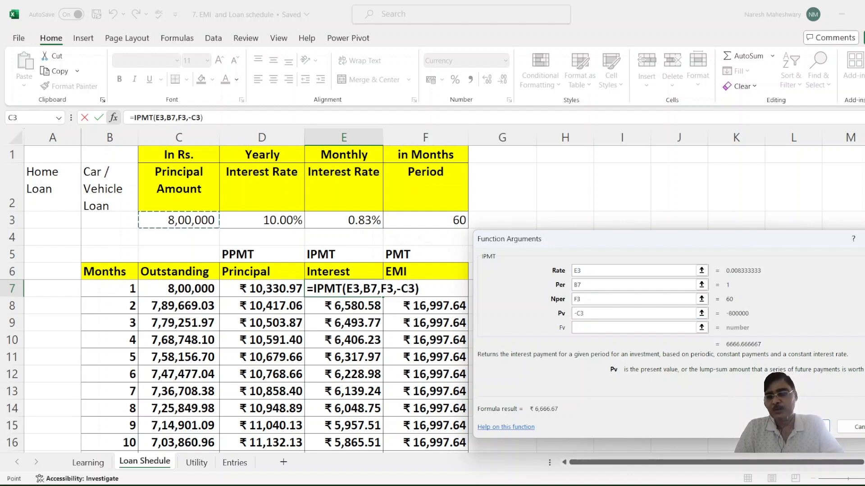
pyautogui.press('Return')
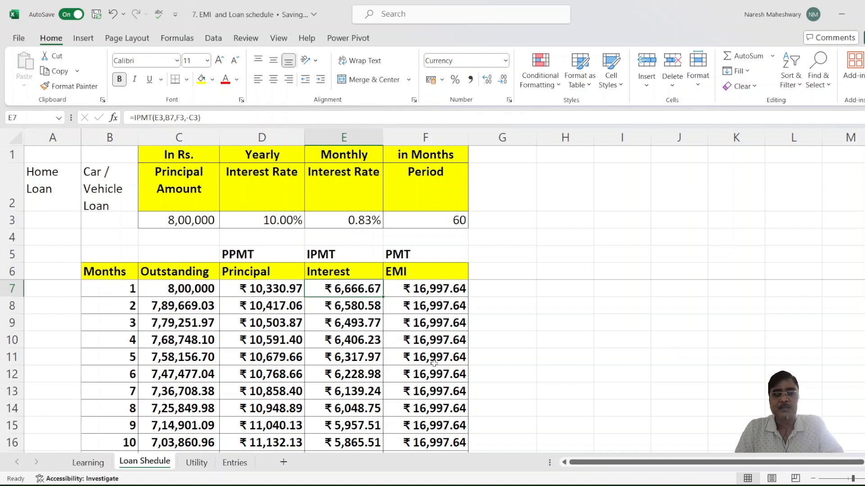
# Clear the month 1 principal in D7 and start a PPMT formula there with its function arguments open
pyautogui.click(351, 312)
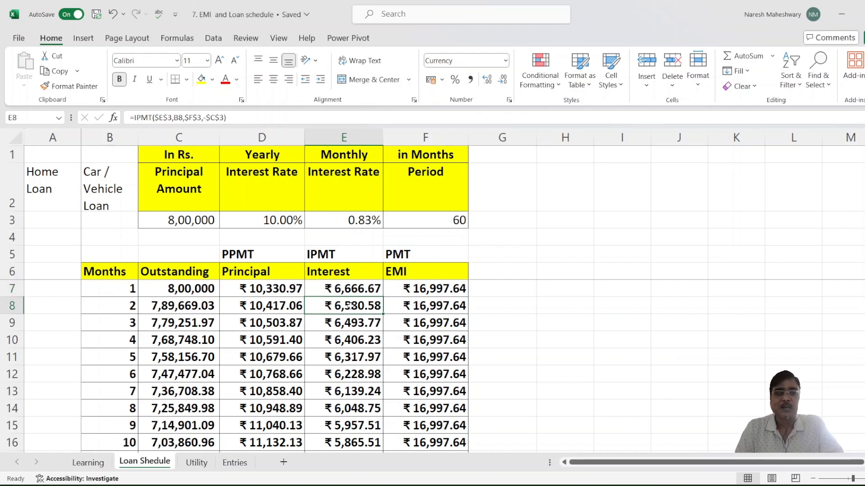
pyautogui.click(352, 290)
pyautogui.click(255, 289)
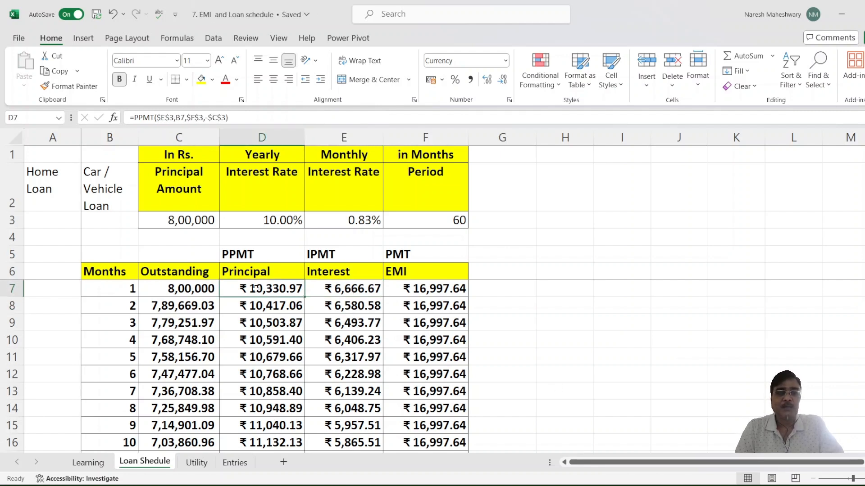
pyautogui.press('Delete')
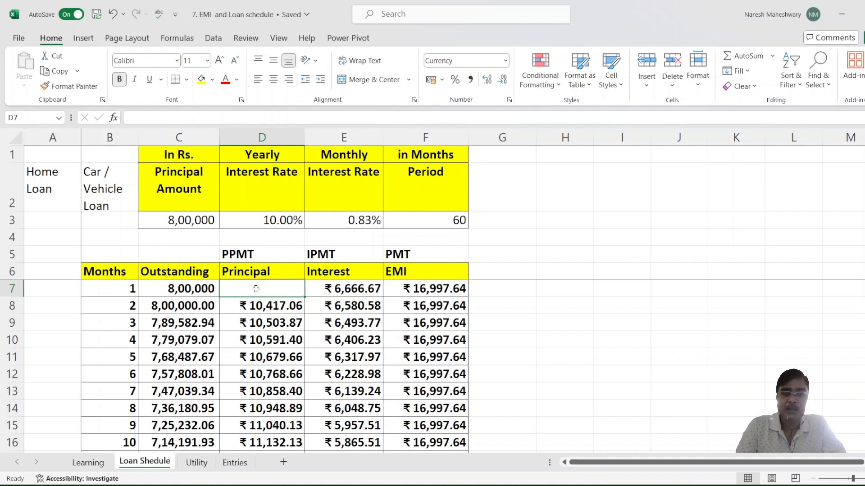
pyautogui.write('=')
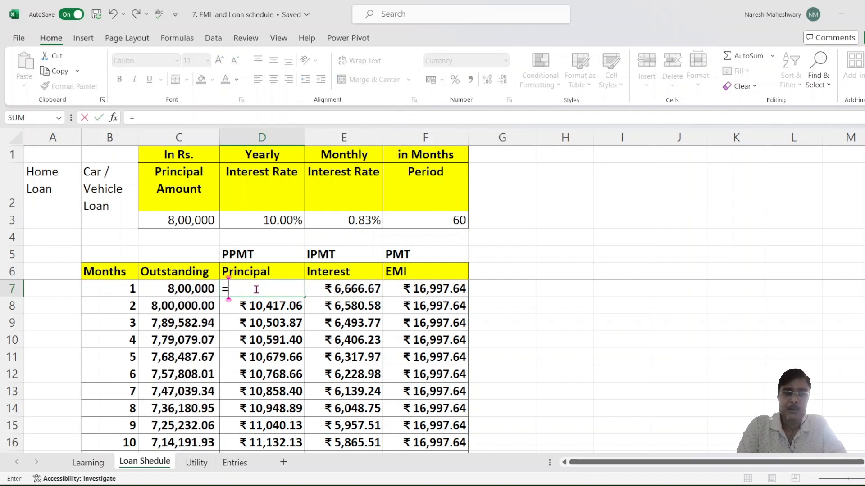
pyautogui.write('ppm')
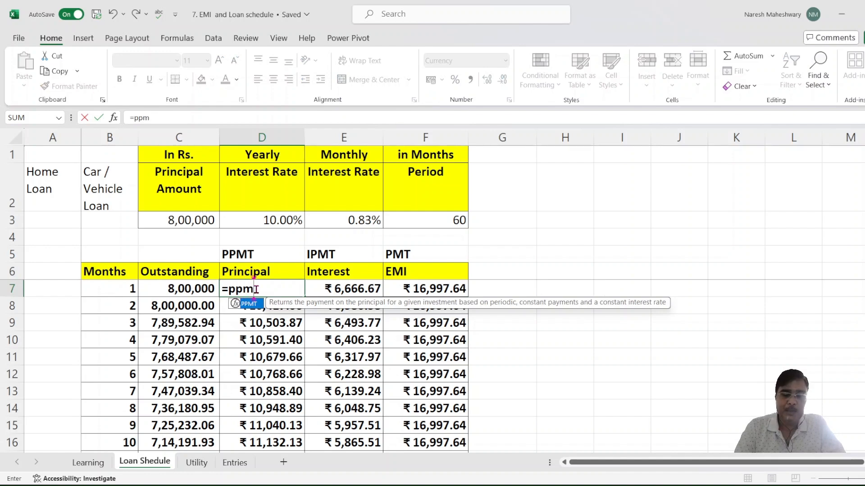
pyautogui.write('t')
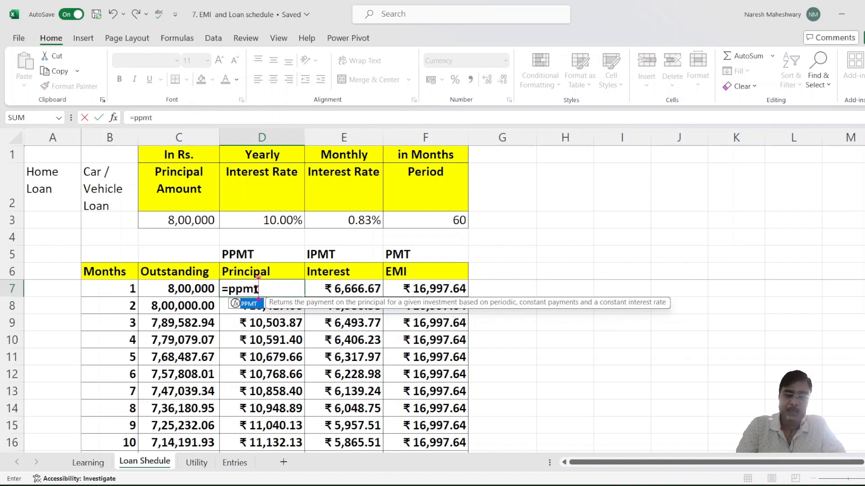
pyautogui.write('(')
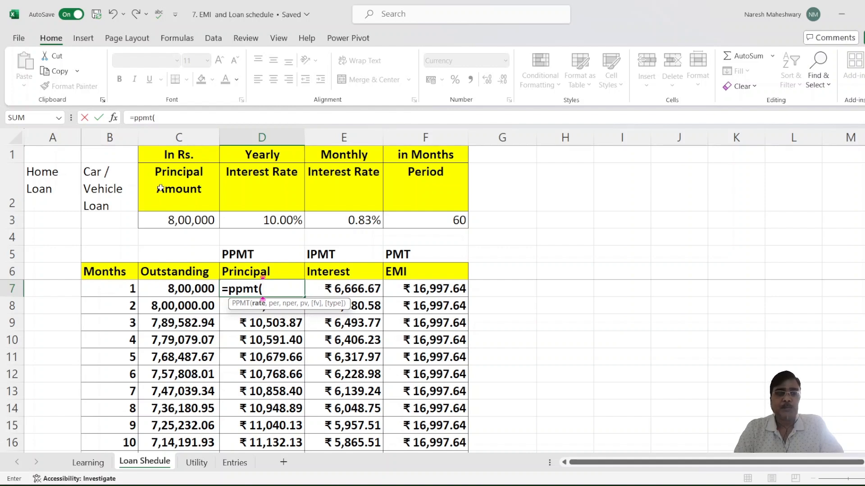
pyautogui.click(113, 118)
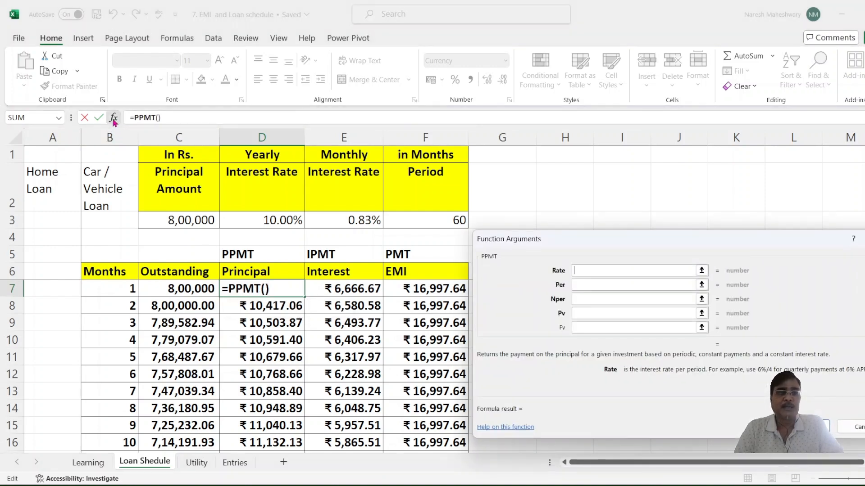
# Set the PPMT arguments to E3 for Rate, B7 for Per, F3 for Nper and -C3 for Pv, and confirm the formula
pyautogui.click(342, 218)
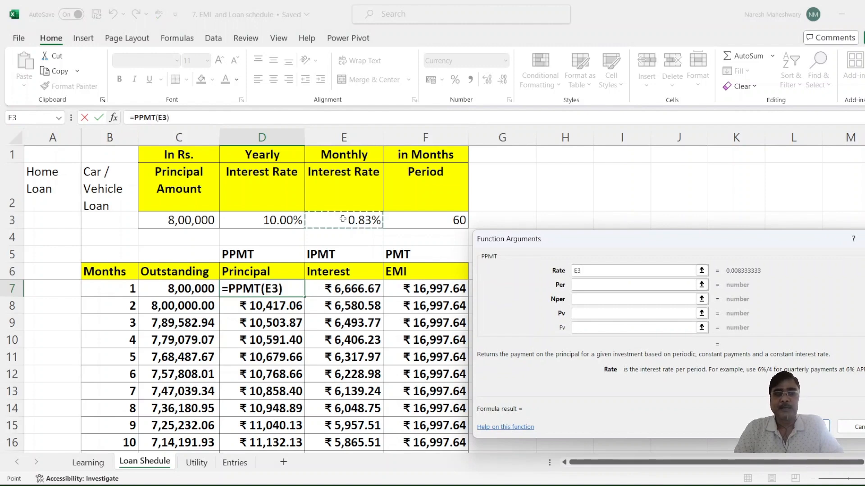
pyautogui.click(591, 283)
pyautogui.click(112, 292)
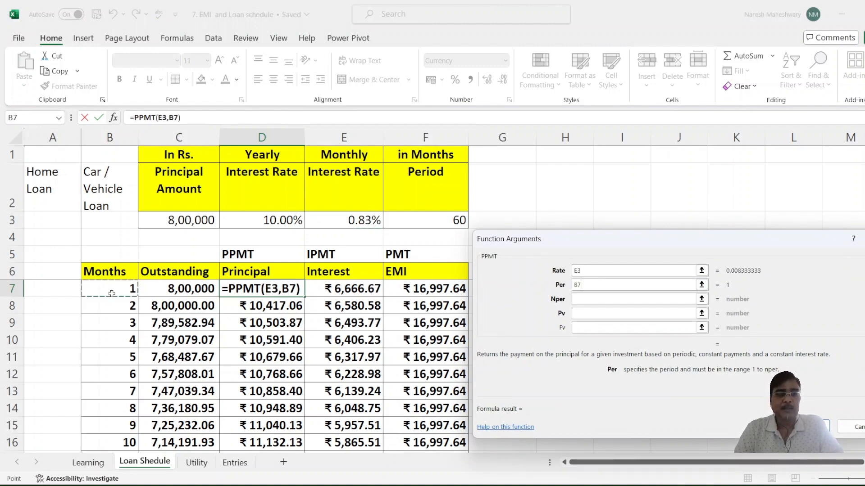
pyautogui.click(577, 300)
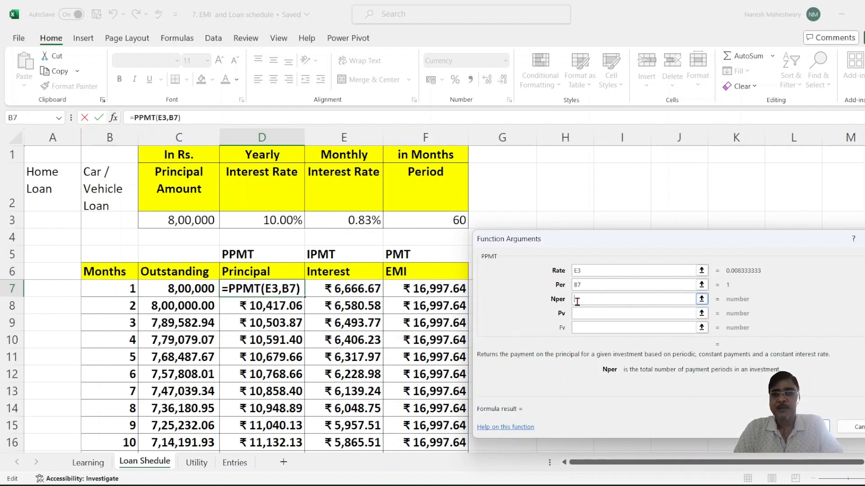
pyautogui.click(436, 223)
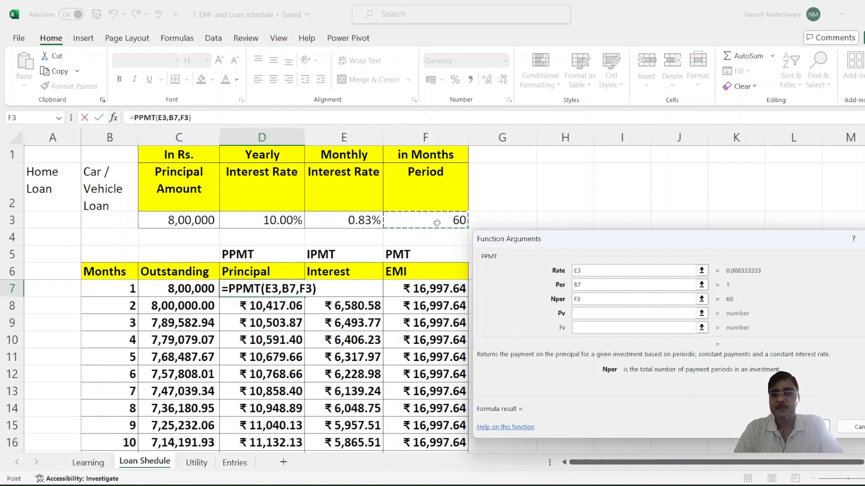
pyautogui.click(586, 313)
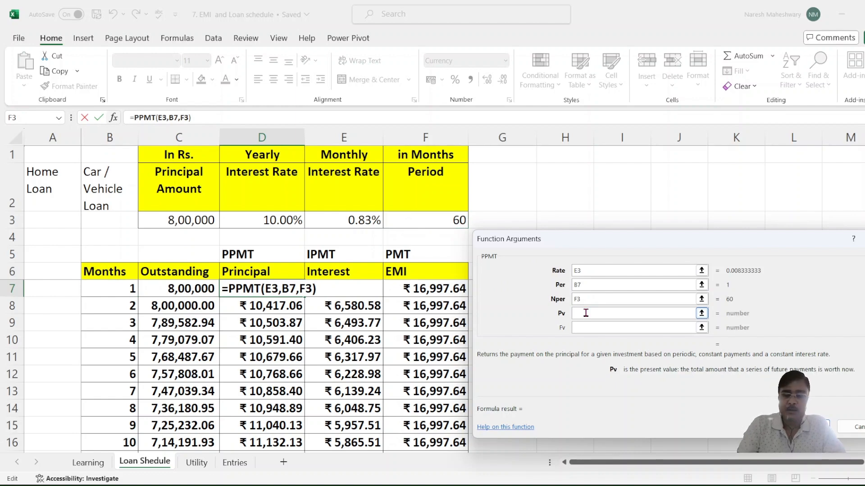
pyautogui.write('-')
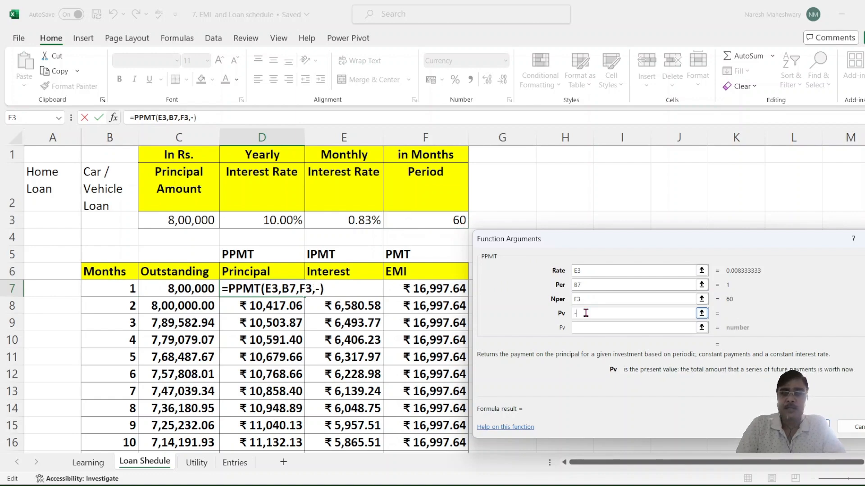
pyautogui.click(187, 217)
pyautogui.click(716, 387)
pyautogui.press('Return')
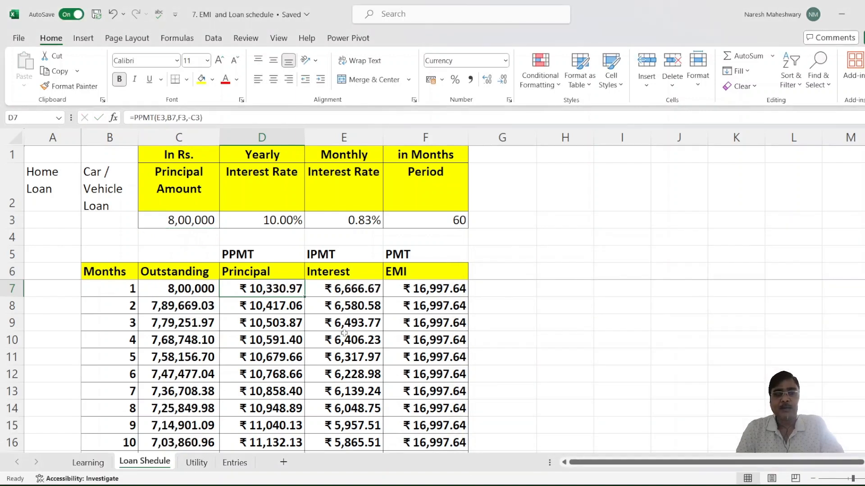
# Add the month 1 principal and interest in G7 with the formula =D7+E7
pyautogui.click(344, 332)
pyautogui.click(439, 303)
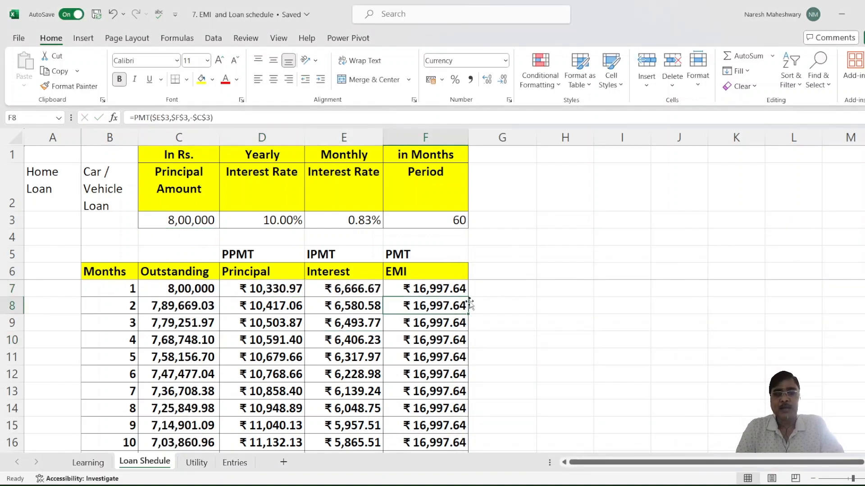
pyautogui.click(505, 286)
pyautogui.write('=')
pyautogui.press('Left')
pyautogui.press('Left')
pyautogui.press('Left')
pyautogui.write('+')
pyautogui.press('Left')
pyautogui.press('Left')
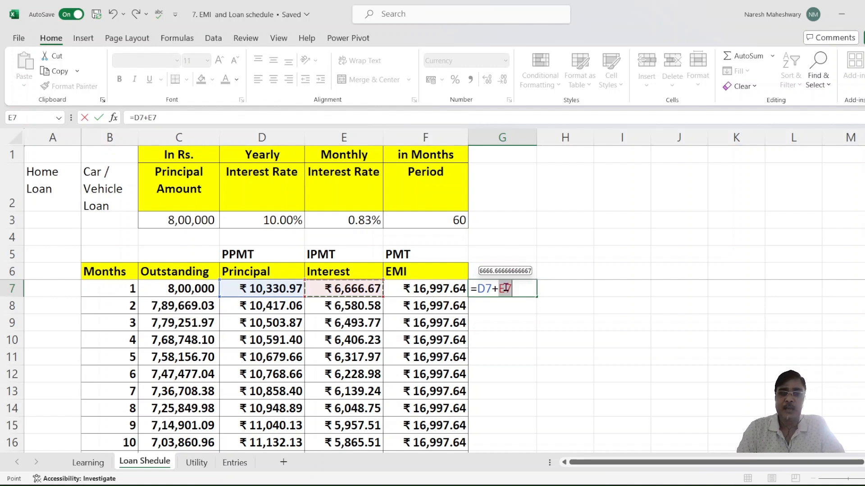
pyautogui.press('Return')
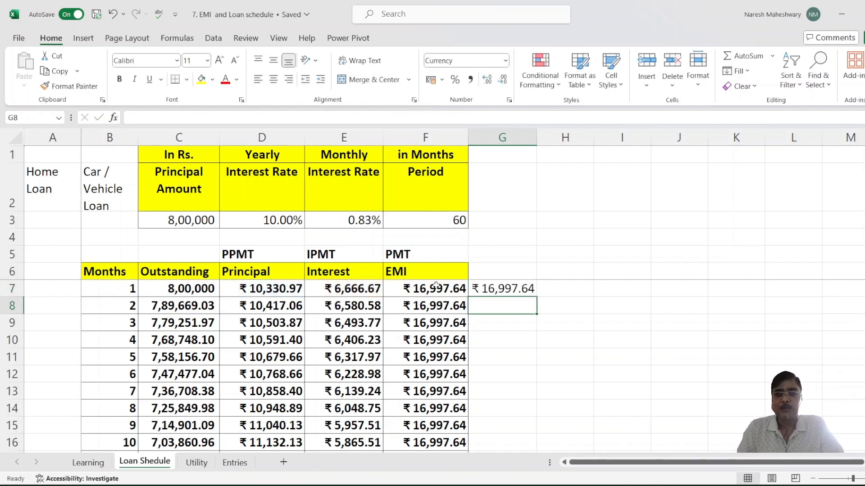
# Compare the check total in G7 with the month 1 EMI and clear G7
pyautogui.press('Up')
pyautogui.press('Left')
pyautogui.press('Right')
pyautogui.press('Left')
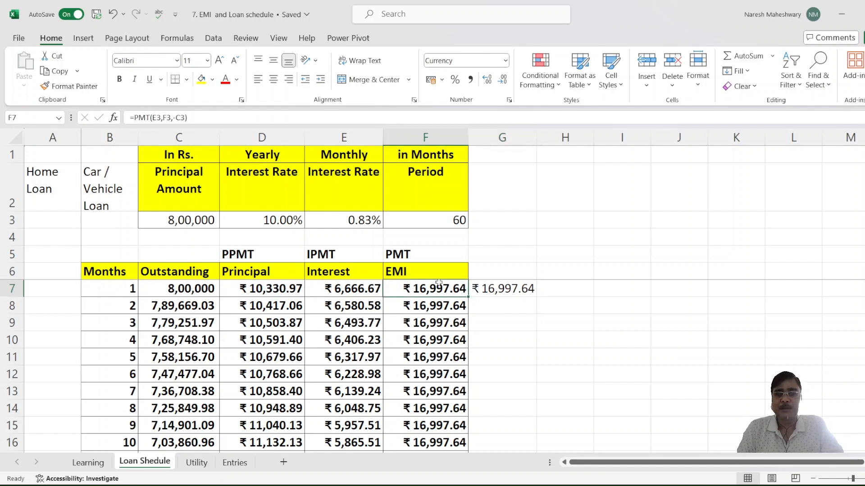
pyautogui.press('Right')
pyautogui.press('Delete')
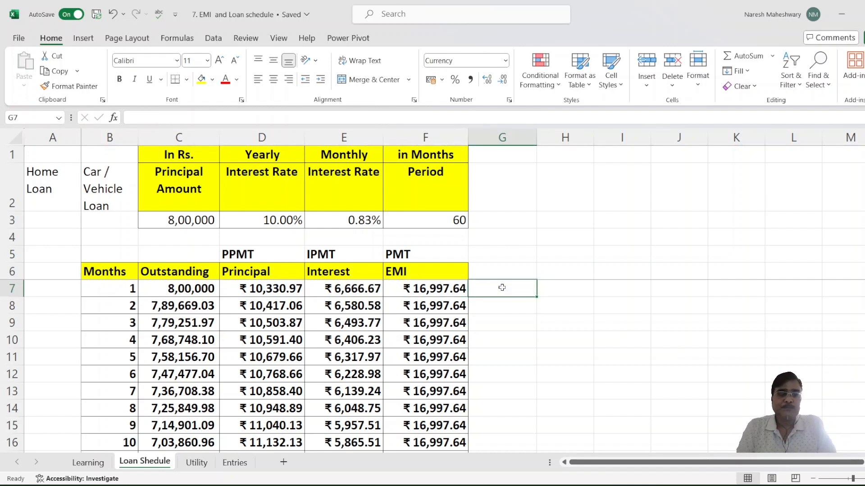
# Examine how the month 1 outstanding in C7 links to the principal amount in C3
pyautogui.click(176, 289)
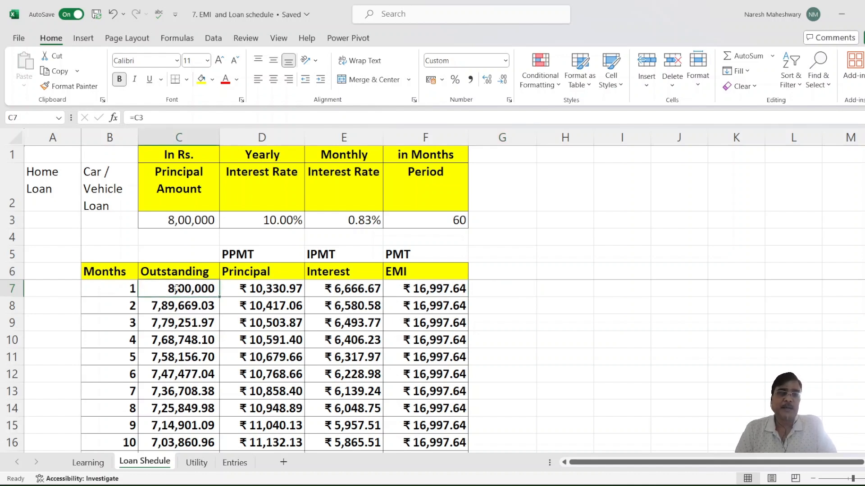
pyautogui.click(189, 220)
pyautogui.click(181, 286)
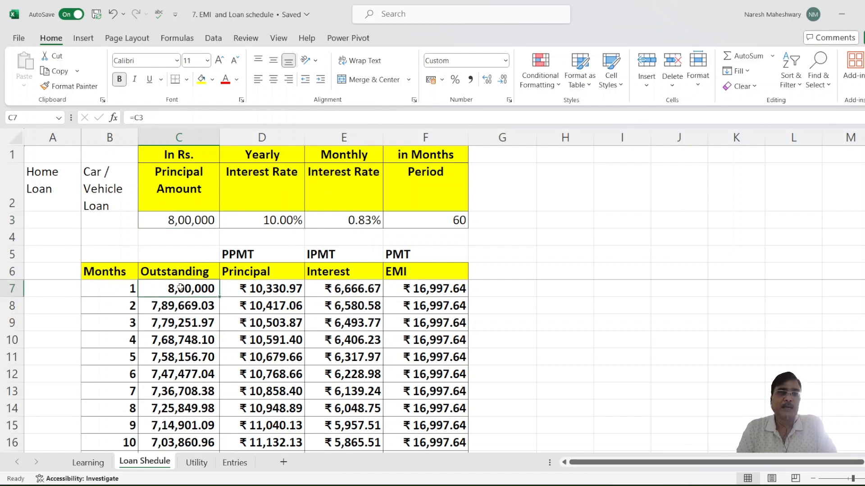
pyautogui.click(187, 221)
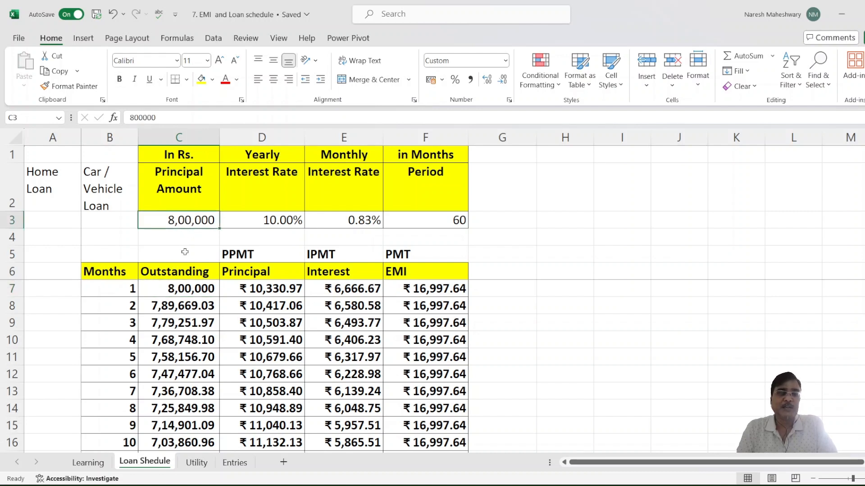
pyautogui.click(174, 293)
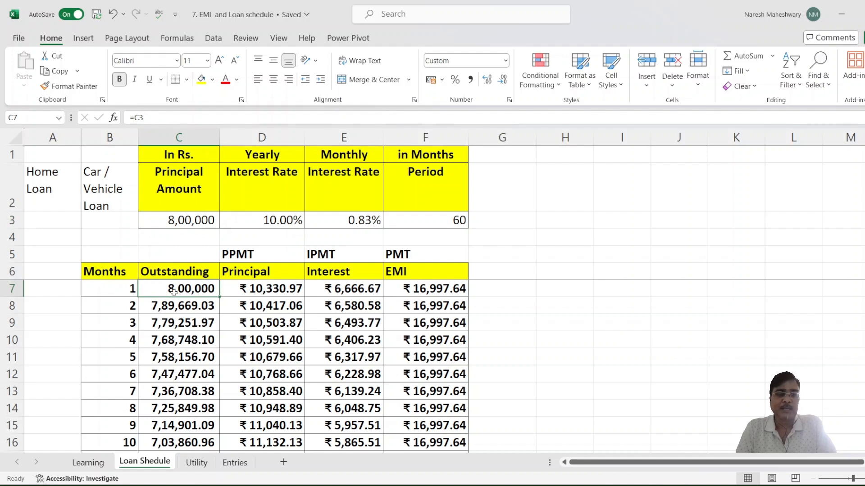
pyautogui.click(184, 222)
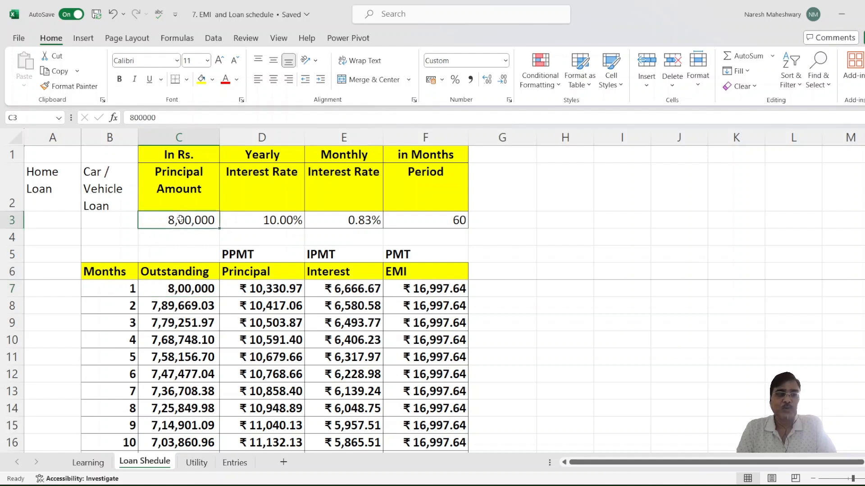
# Examine the outstanding formulas for months 2 and 3 in C8 and C9 against the principal cells in column D
pyautogui.click(191, 306)
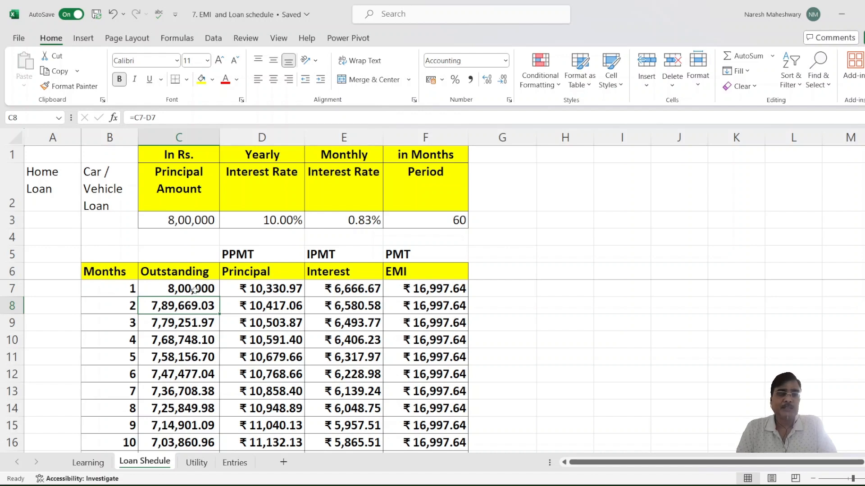
pyautogui.click(253, 300)
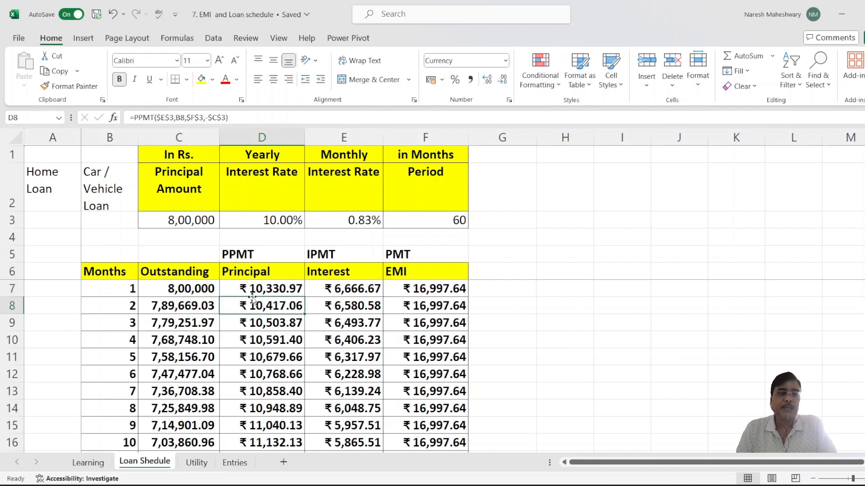
pyautogui.click(216, 310)
pyautogui.click(194, 325)
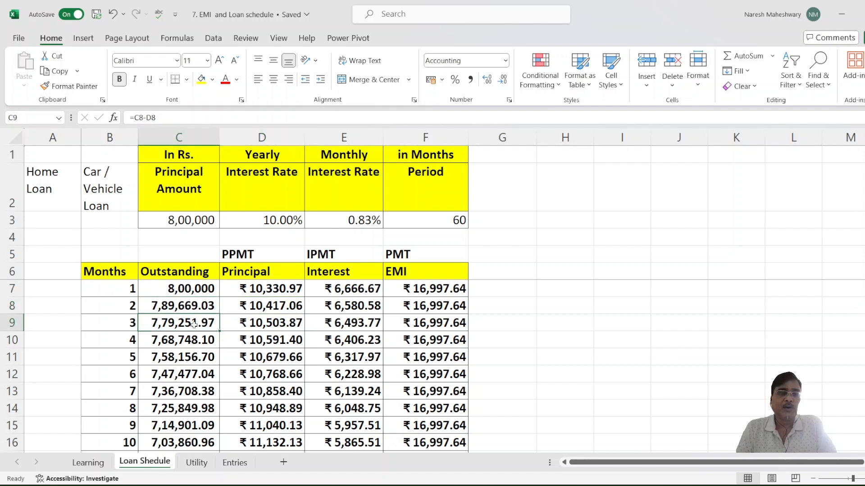
pyautogui.click(197, 308)
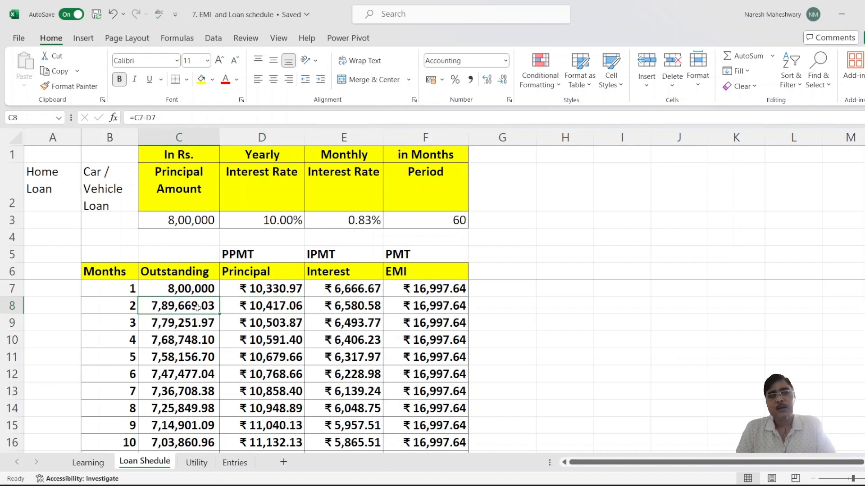
pyautogui.click(248, 291)
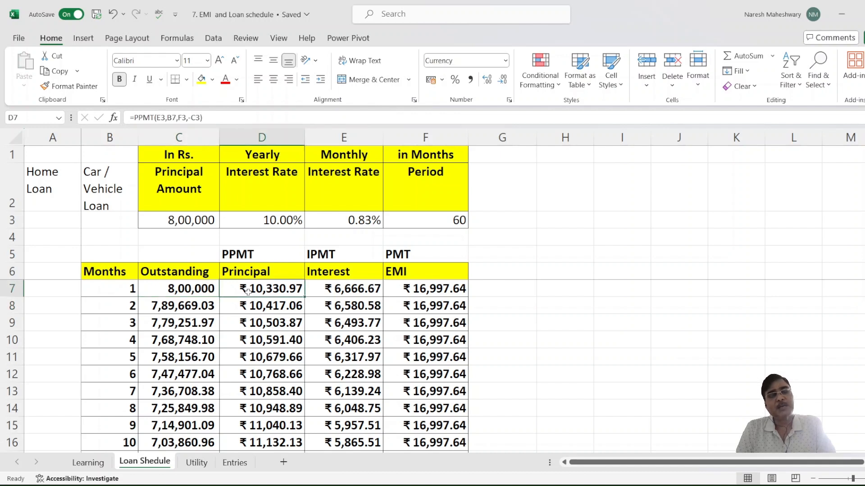
pyautogui.click(200, 312)
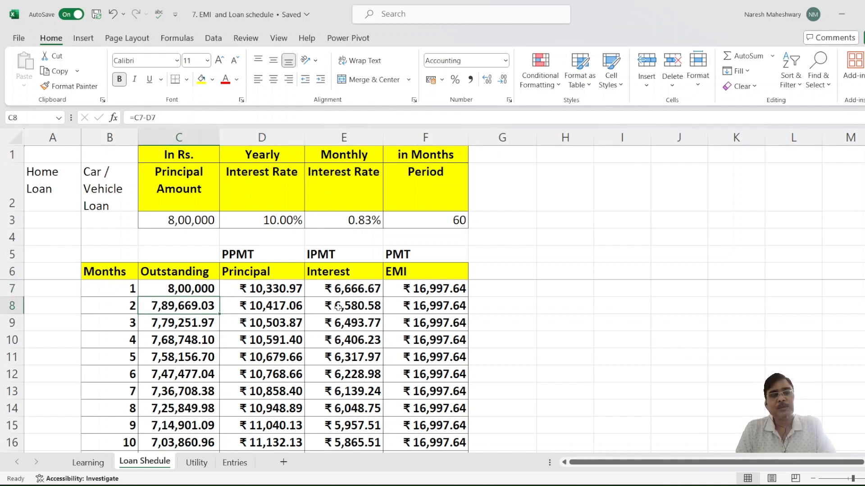
pyautogui.click(279, 302)
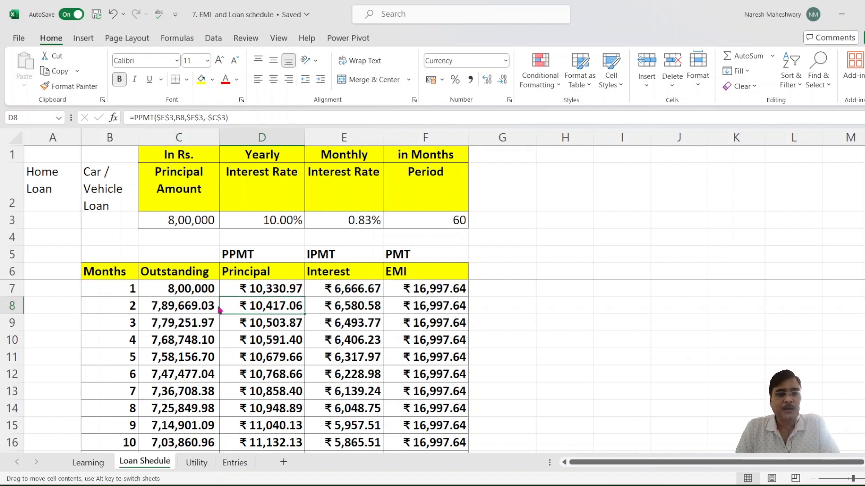
pyautogui.click(202, 305)
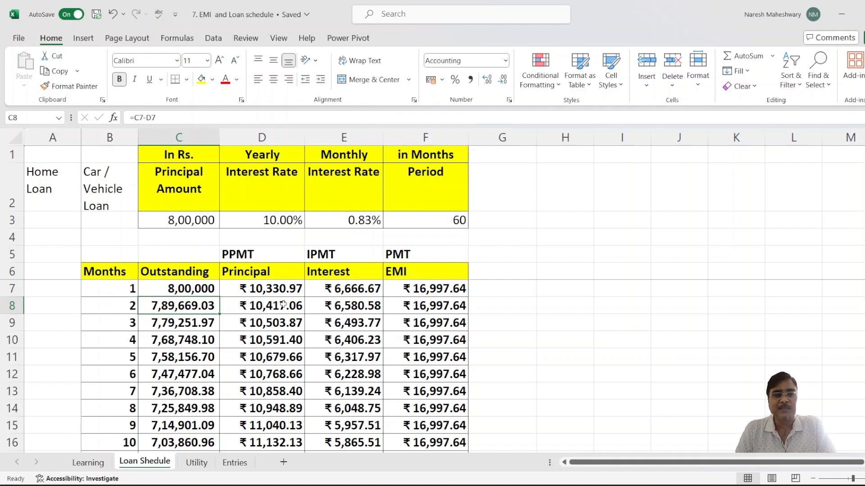
# Review the PPMT formulas in D8 and D9 and trace the month 2 formula's references to the loan terms in row 3
pyautogui.click(282, 305)
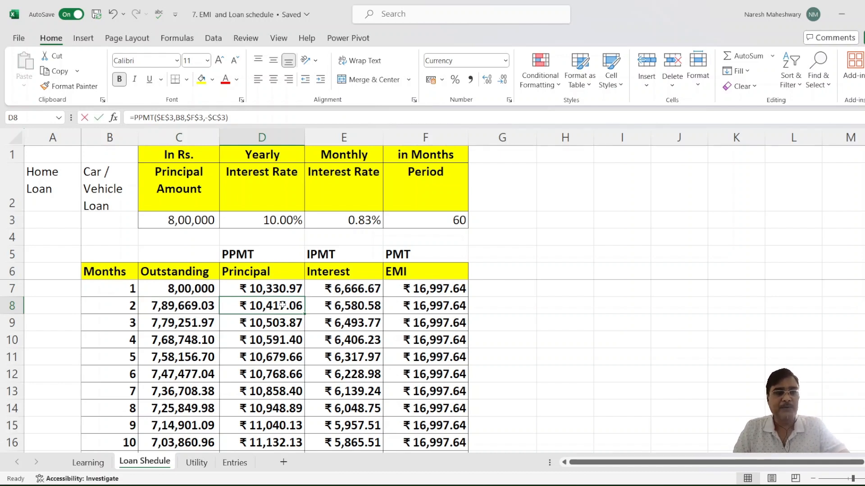
pyautogui.doubleClick(282, 305)
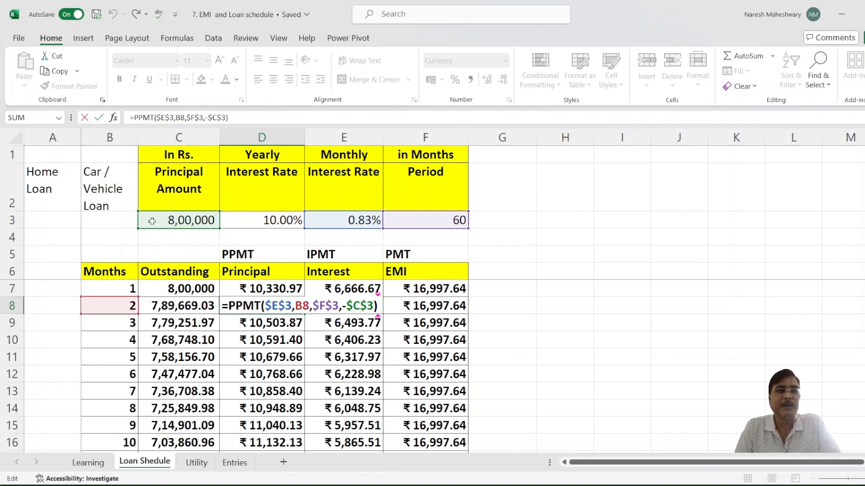
pyautogui.click(4, 225)
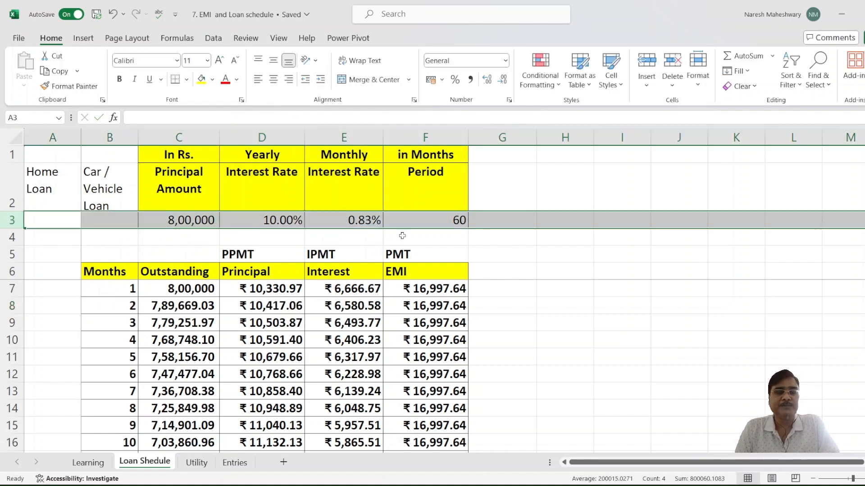
pyautogui.click(263, 305)
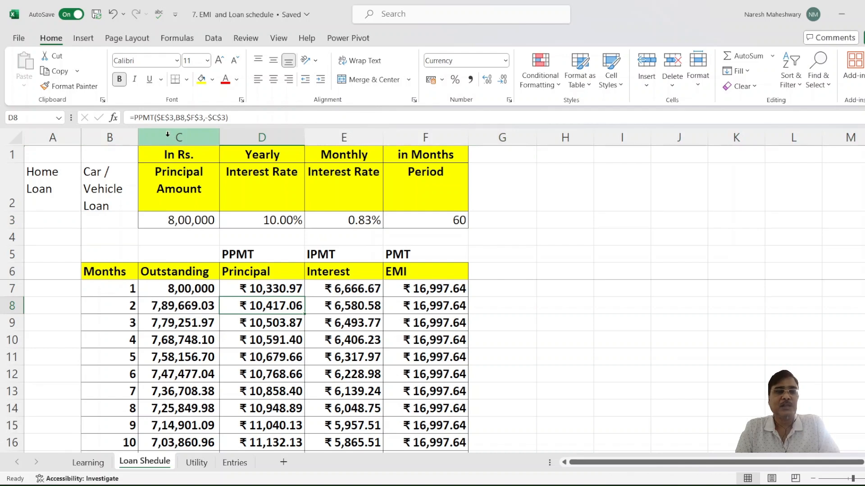
pyautogui.click(278, 337)
pyautogui.click(288, 325)
pyautogui.click(289, 308)
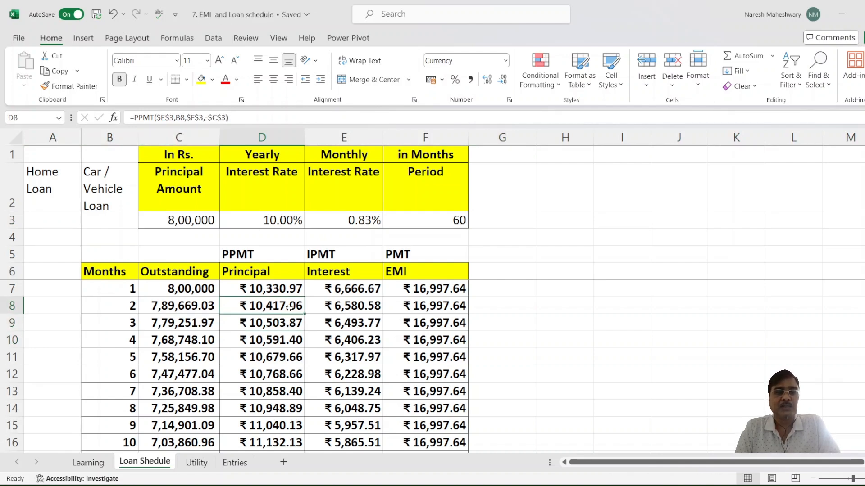
pyautogui.click(285, 321)
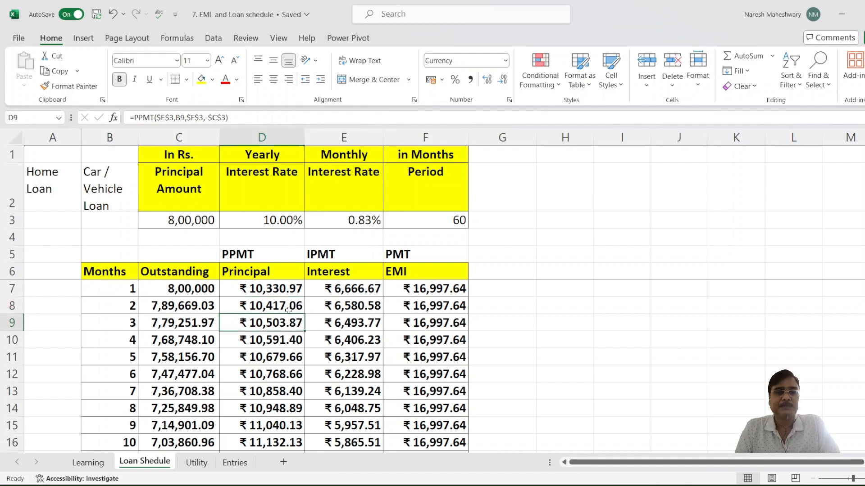
pyautogui.click(288, 310)
pyautogui.click(333, 307)
pyautogui.click(262, 312)
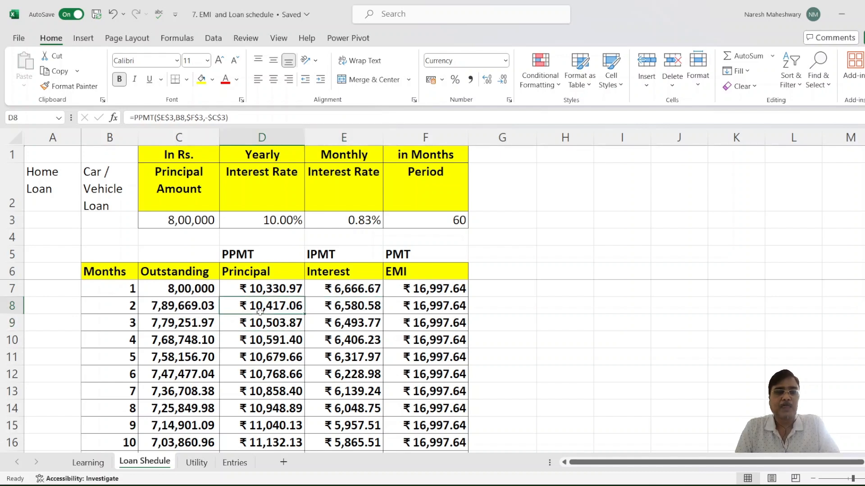
# Inspect the absolute rate, nper and pv references in the D8 PPMT formula, and view the IPMT formula in E8
pyautogui.press('F2')
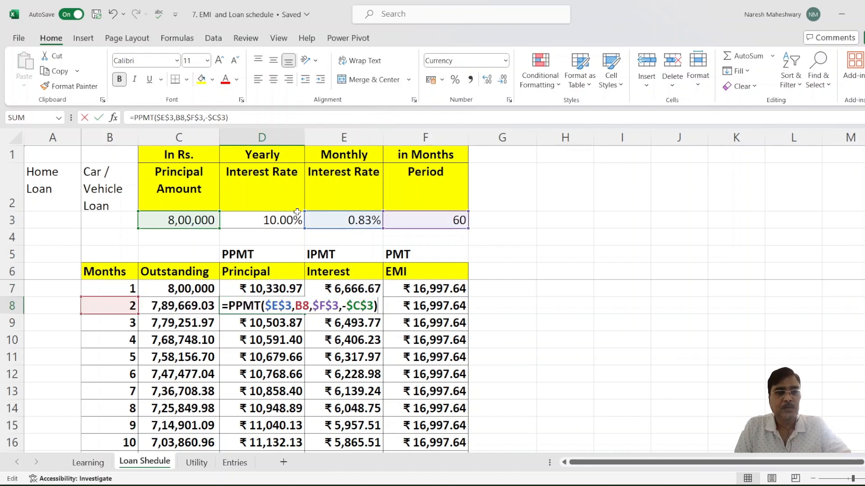
pyautogui.click(169, 117)
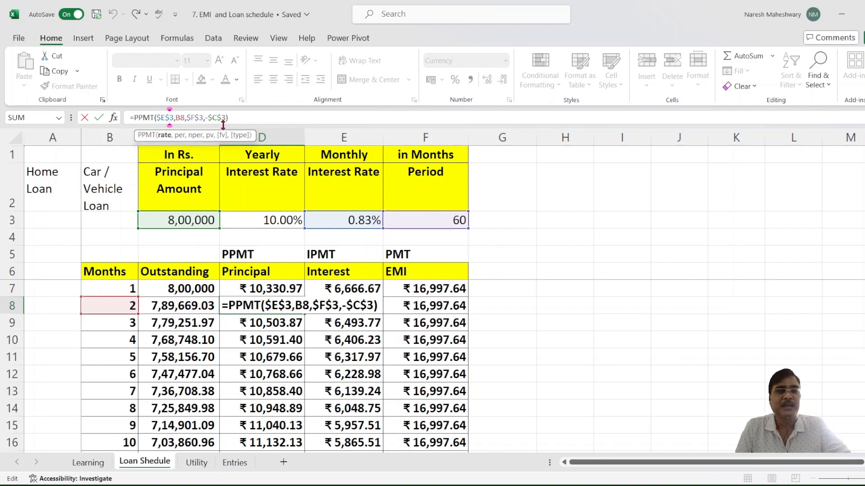
pyautogui.click(191, 120)
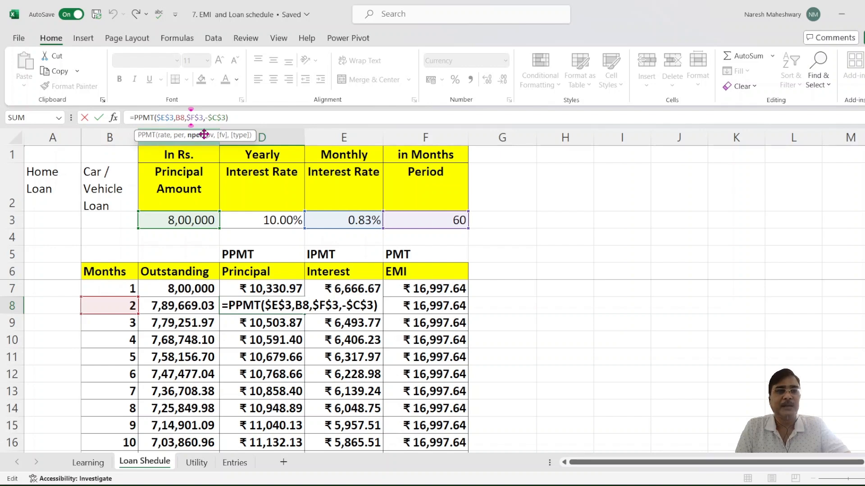
pyautogui.click(221, 118)
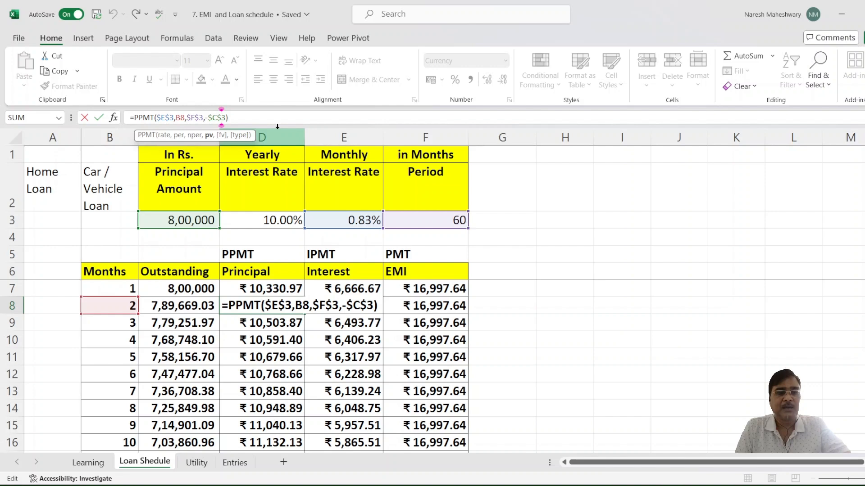
pyautogui.hotkey('ctrl', 'Return')
pyautogui.click(354, 308)
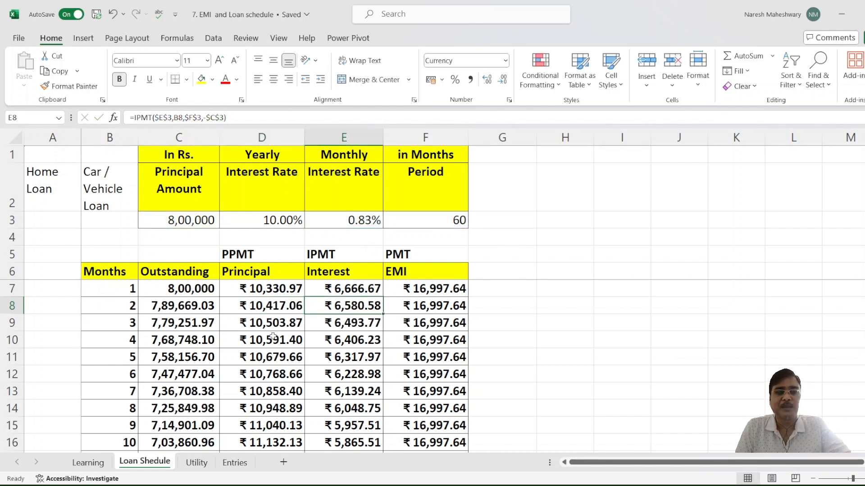
# Clear the month 2 principal in D8 and start a PPMT formula there with its function arguments open
pyautogui.click(277, 310)
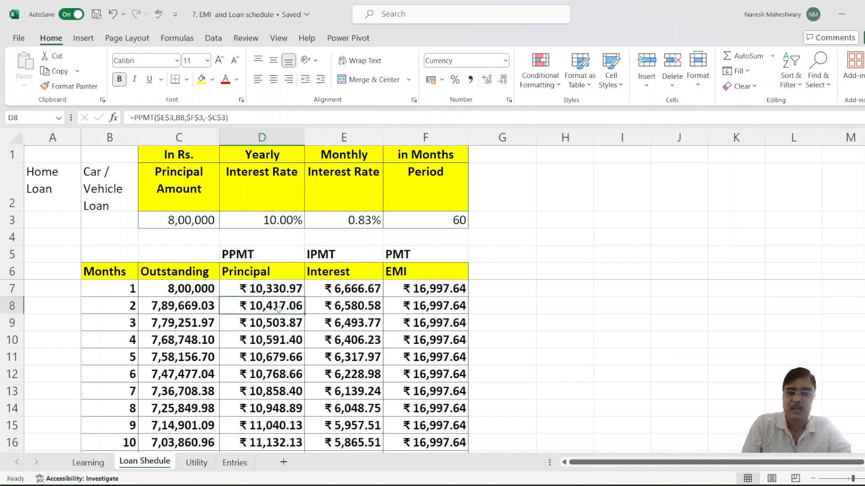
pyautogui.press('Delete')
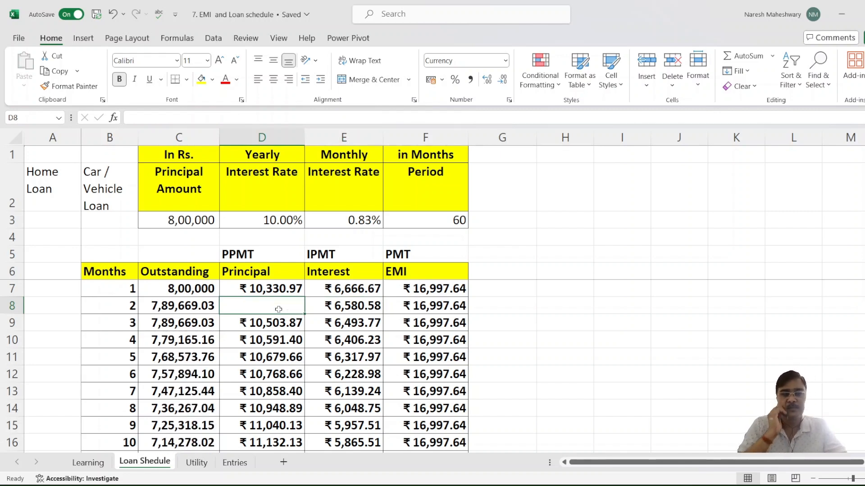
pyautogui.write('=')
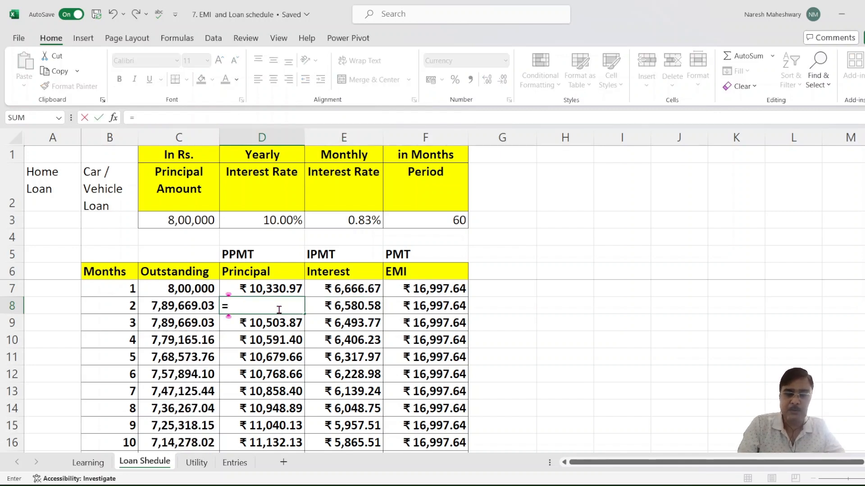
pyautogui.write('ppmt')
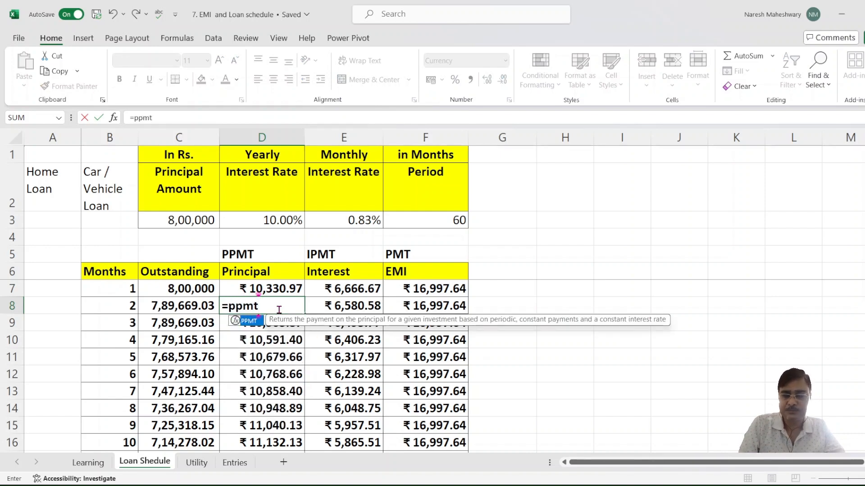
pyautogui.write('(')
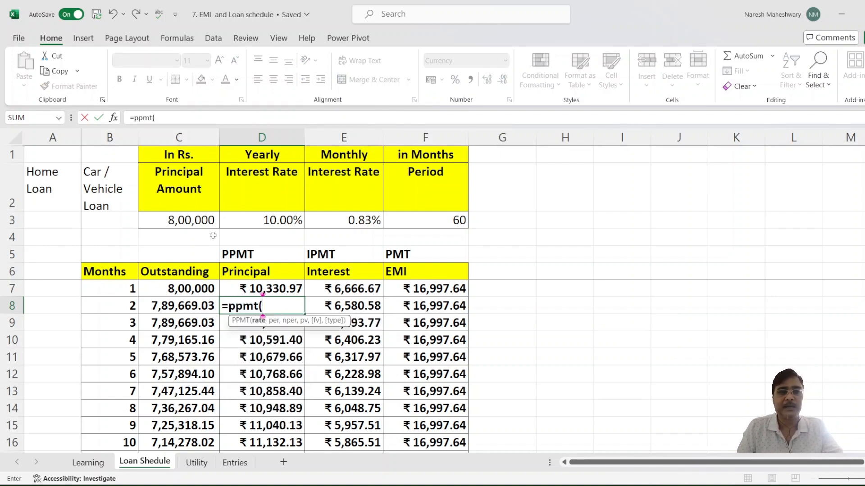
pyautogui.click(113, 117)
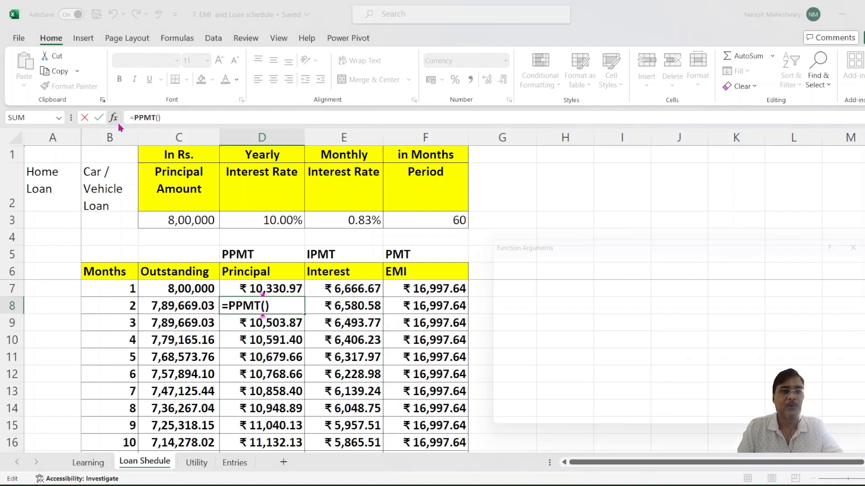
# Fill the month 2 PPMT arguments with absolute rate $E$3, period B8 and absolute number of periods $F$3
pyautogui.click(356, 219)
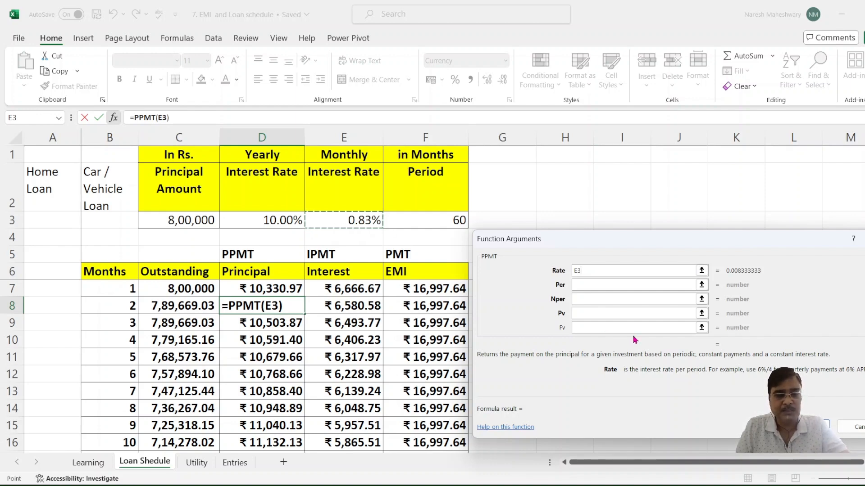
pyautogui.press('F4')
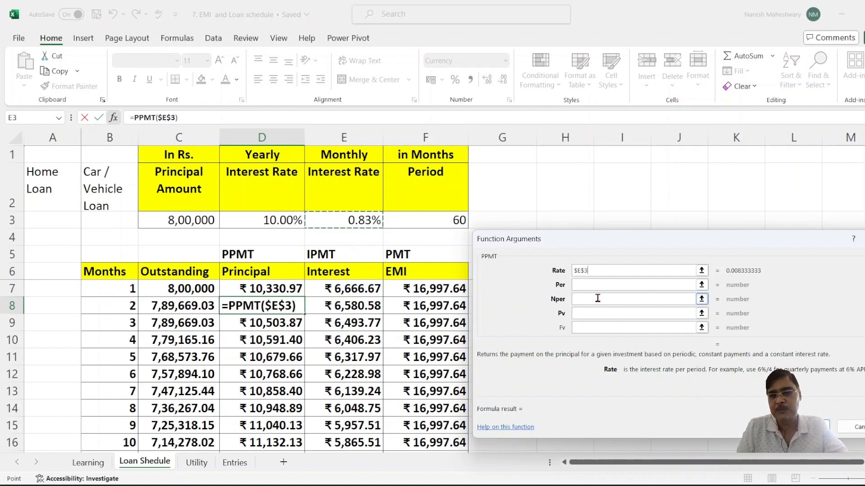
pyautogui.click(590, 286)
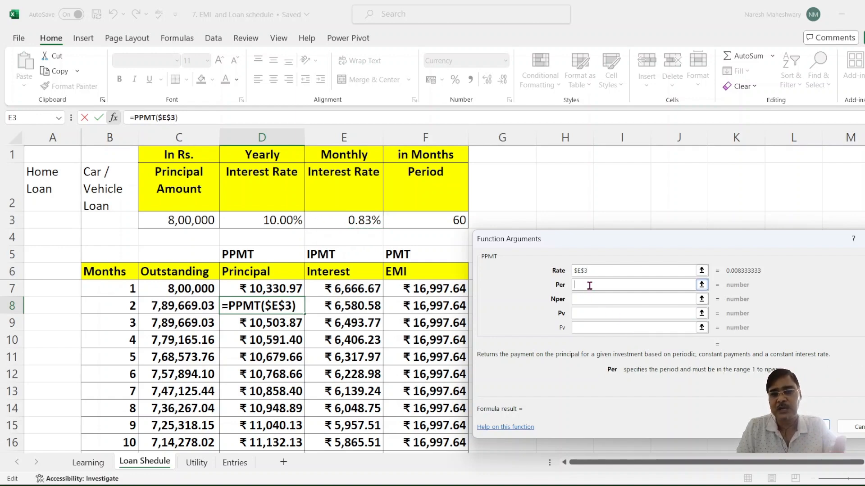
pyautogui.click(118, 304)
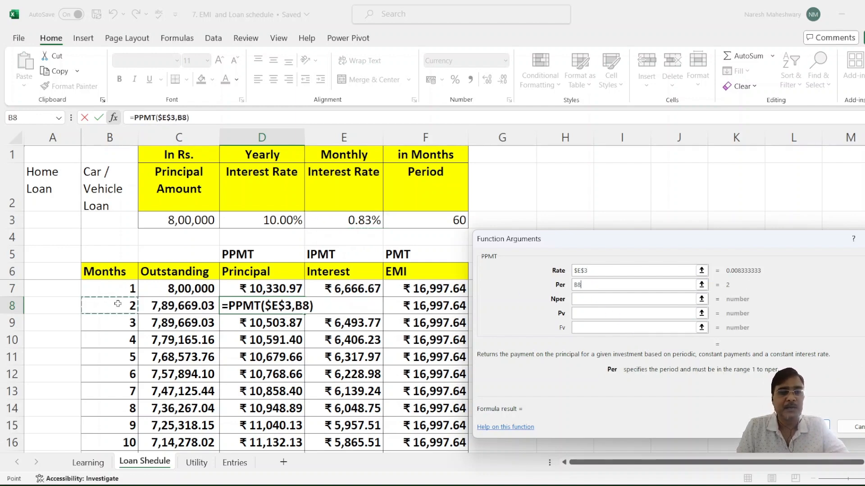
pyautogui.click(595, 298)
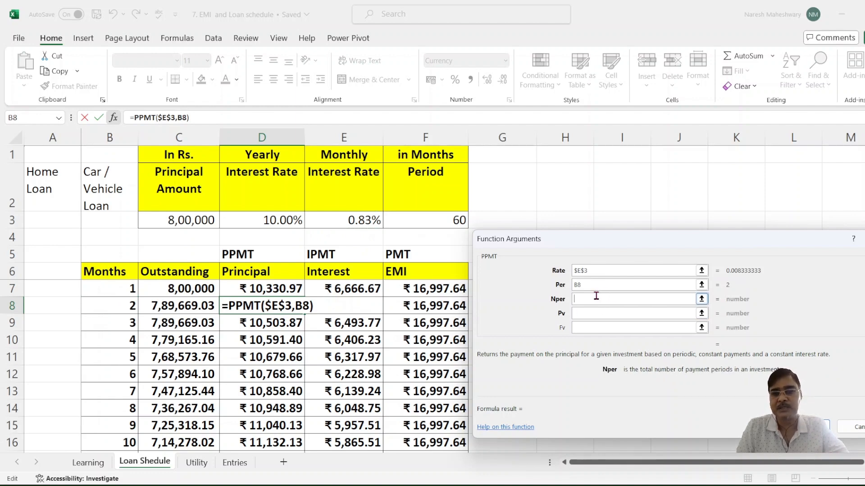
pyautogui.click(443, 218)
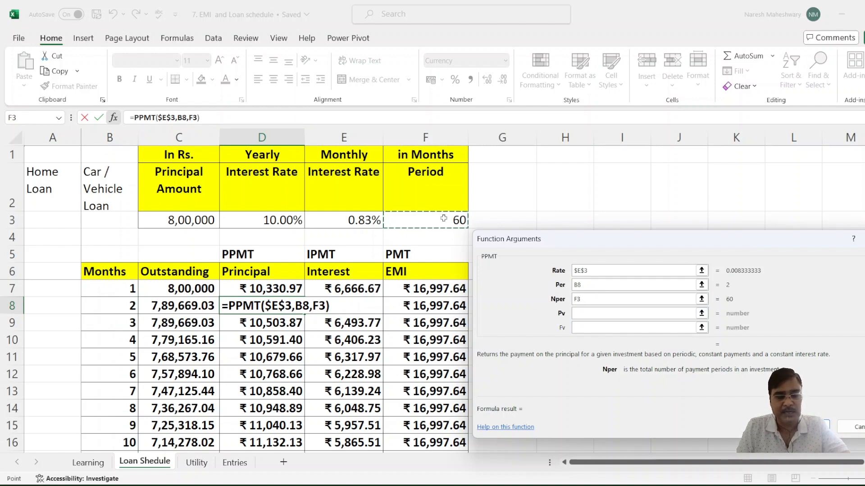
pyautogui.press('F4')
pyautogui.press('Tab')
# Set the PPMT present value to -$C$3 as a negative absolute reference and commit the formula in D8
pyautogui.click(189, 220)
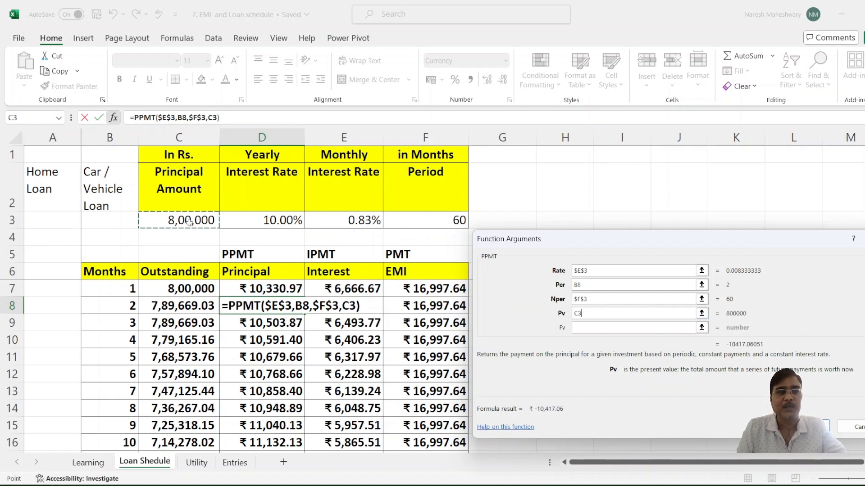
pyautogui.click(208, 118)
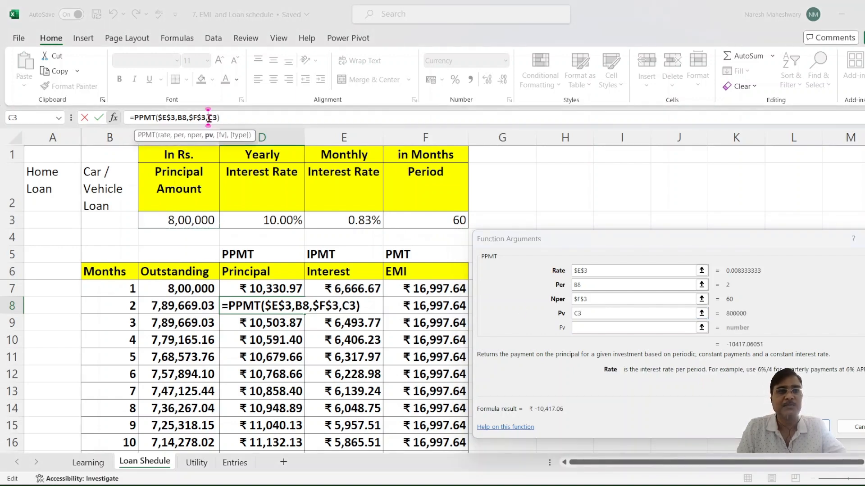
pyautogui.write('-')
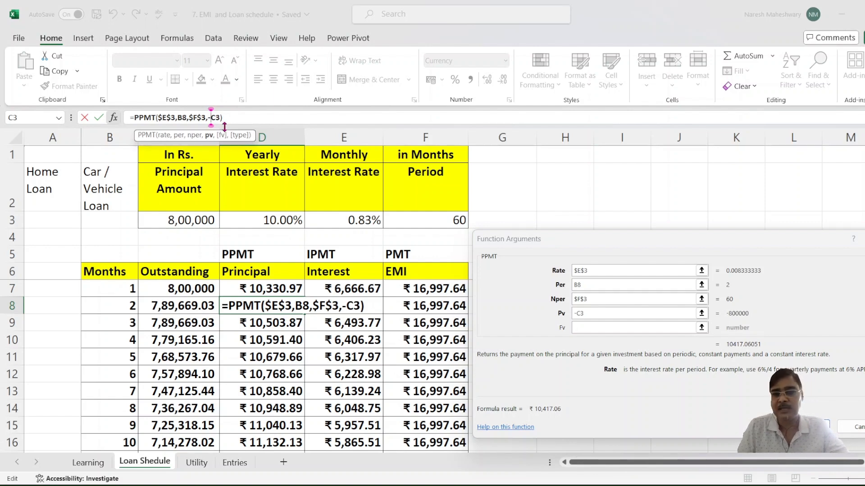
pyautogui.click(590, 314)
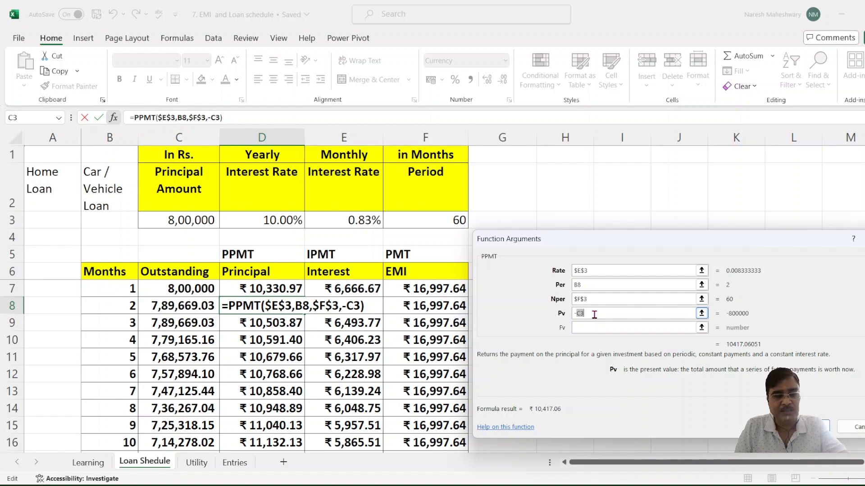
pyautogui.press('F4')
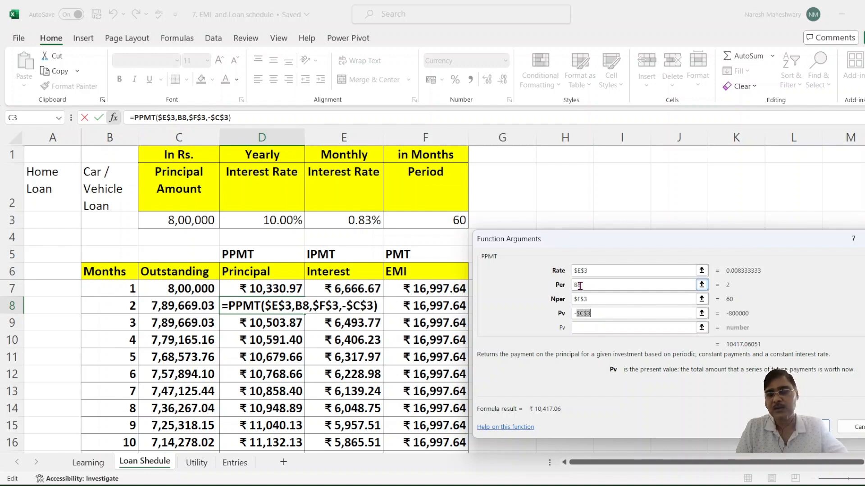
pyautogui.press('Return')
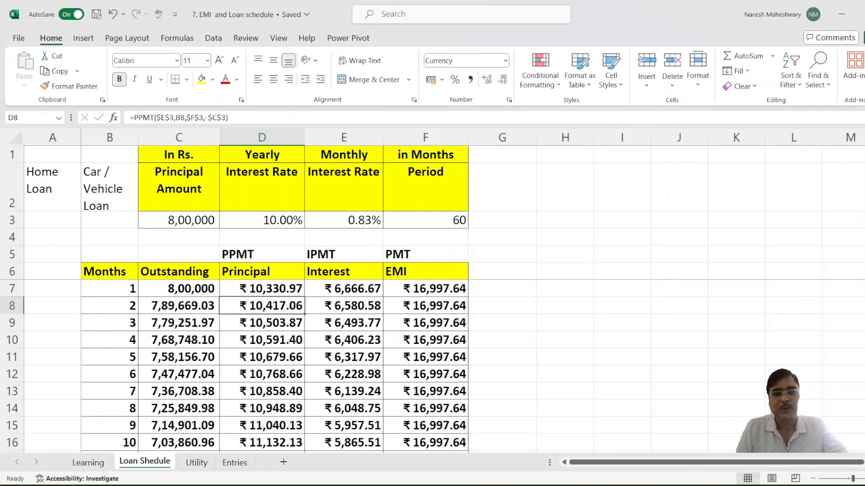
# Review the function arguments of the month 2 IPMT formula in E8
pyautogui.click(343, 308)
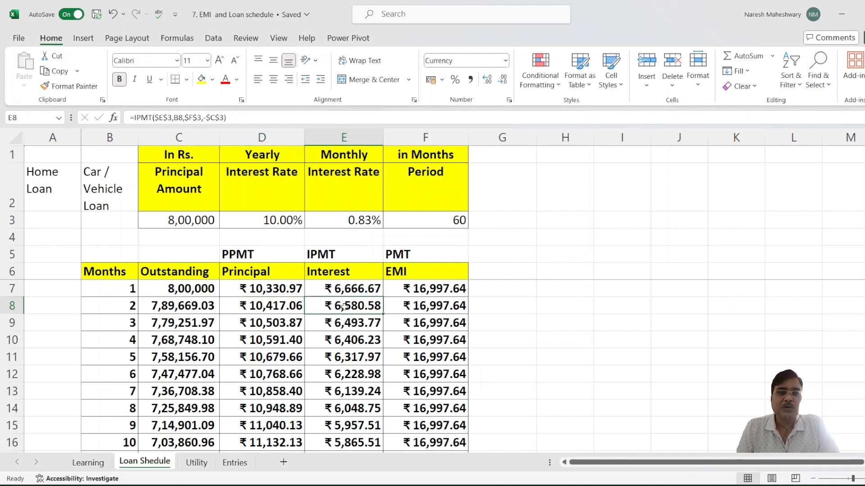
pyautogui.click(113, 117)
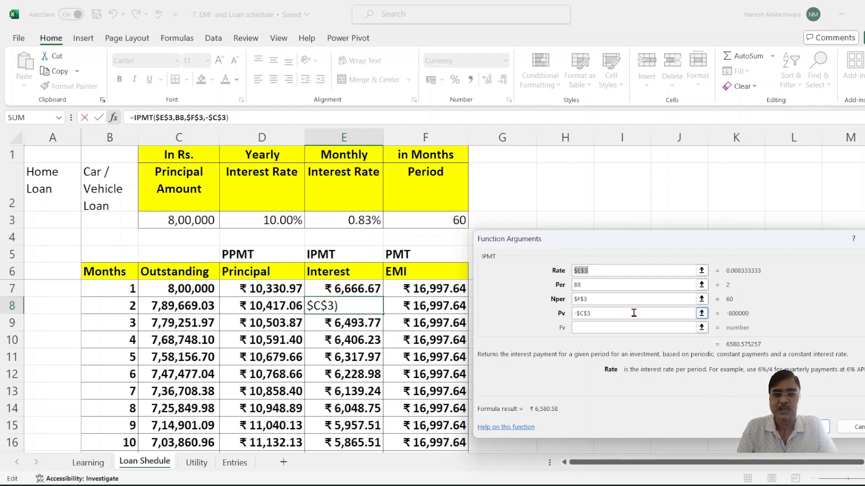
pyautogui.press('Return')
# Compare the PMT formulas in the EMI column for months 1 to 3, cells F7 to F9
pyautogui.press('Right')
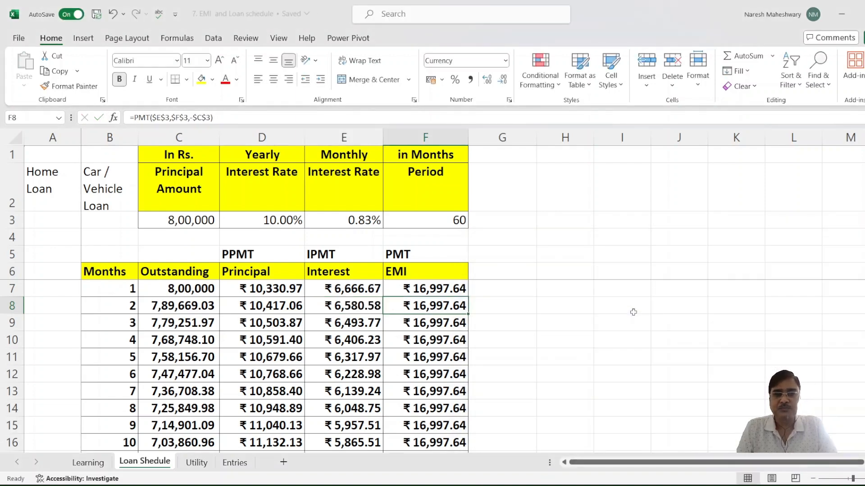
pyautogui.click(419, 324)
pyautogui.click(426, 294)
pyautogui.click(426, 304)
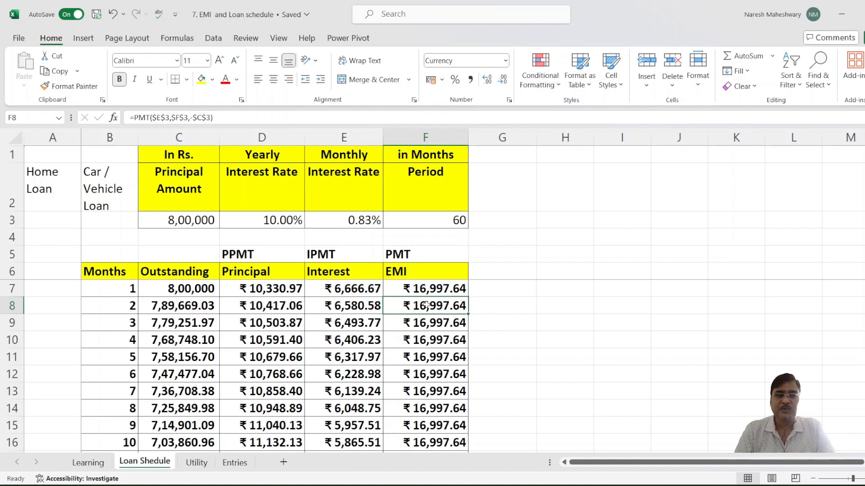
pyautogui.click(433, 328)
pyautogui.click(435, 298)
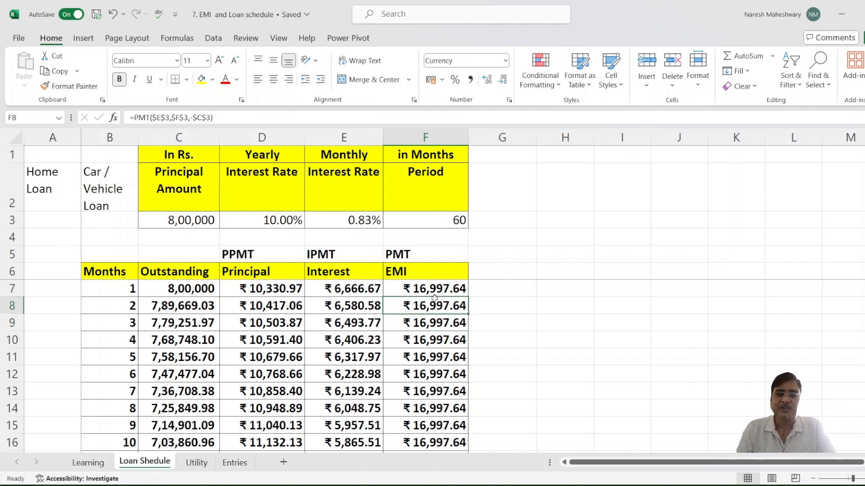
pyautogui.click(434, 288)
pyautogui.click(429, 301)
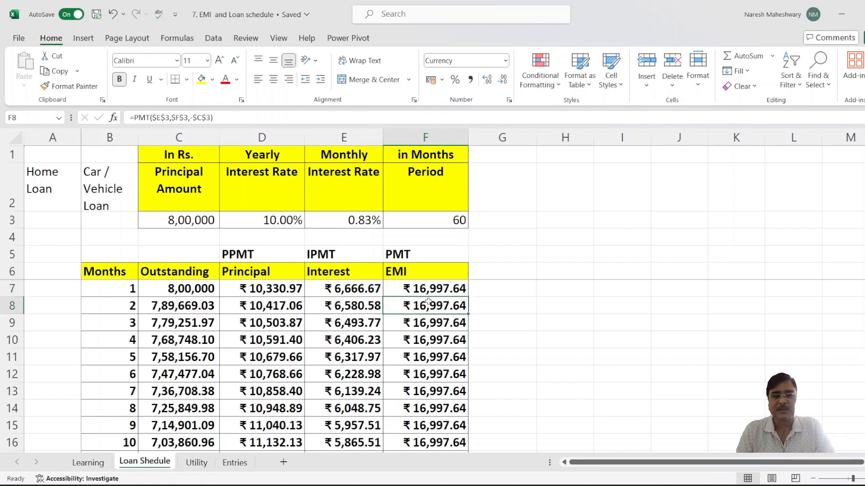
# Fill the month 2 principal, interest and EMI formulas in D8, E8 and F8 down through month 60
pyautogui.click(276, 306)
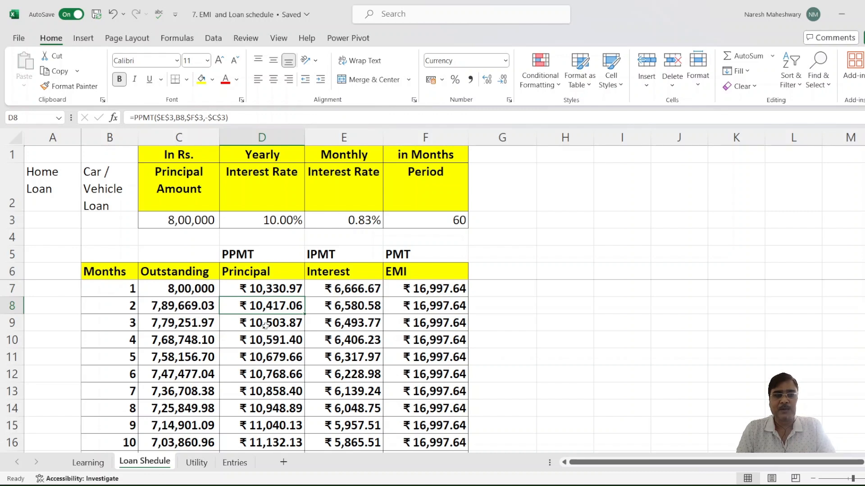
pyautogui.doubleClick(306, 314)
pyautogui.moveTo(338, 306); pyautogui.dragTo(466, 311)
pyautogui.doubleClick(382, 313)
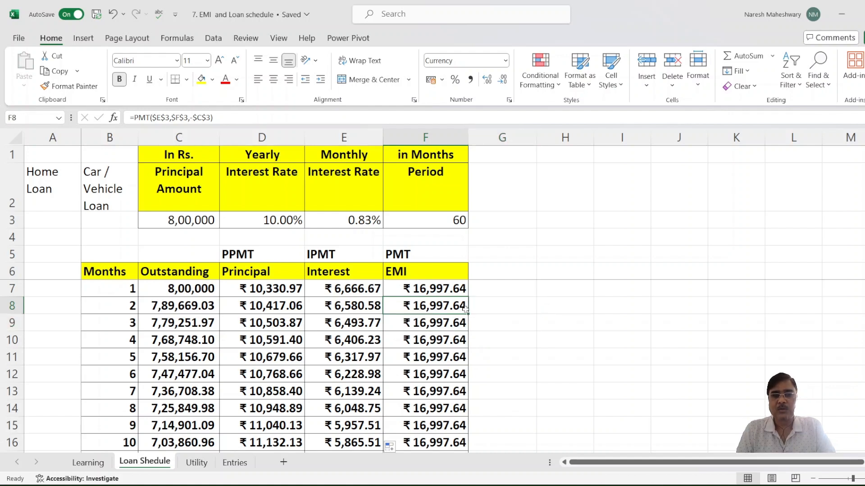
pyautogui.doubleClick(467, 314)
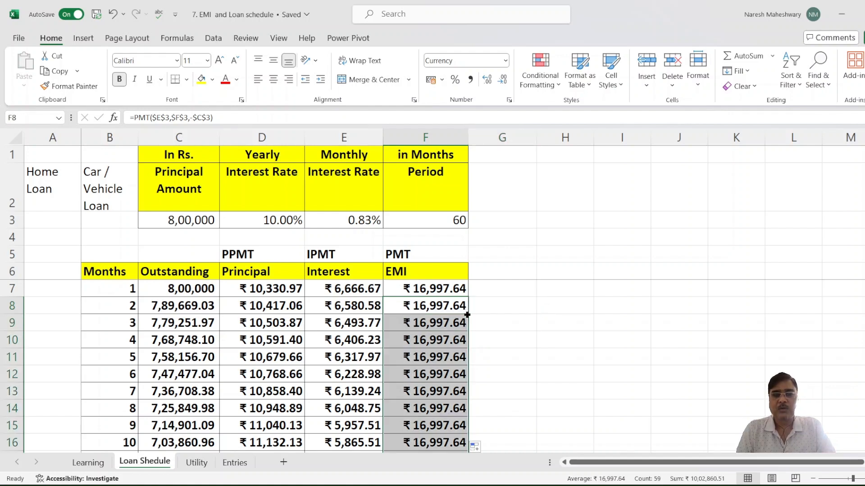
# Examine the principal, interest and EMI totals in row 67 at the end of the schedule
pyautogui.hotkey('ctrl', 'Down')
pyautogui.click(385, 352)
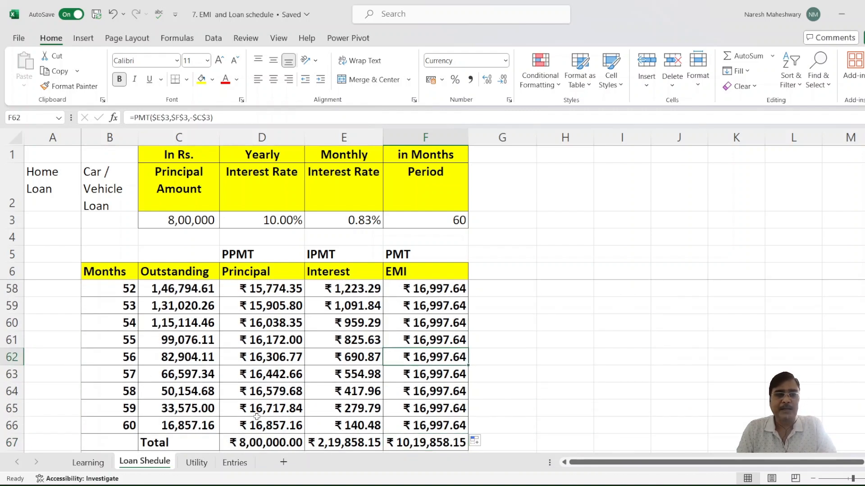
pyautogui.click(266, 441)
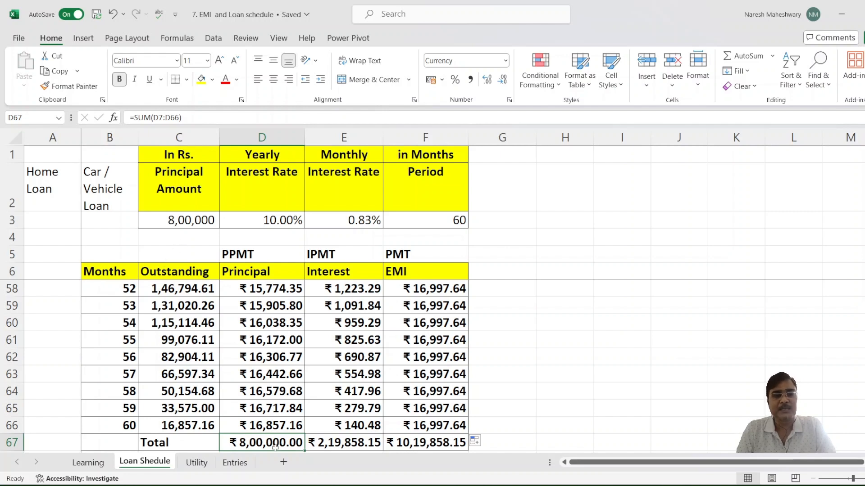
pyautogui.click(355, 444)
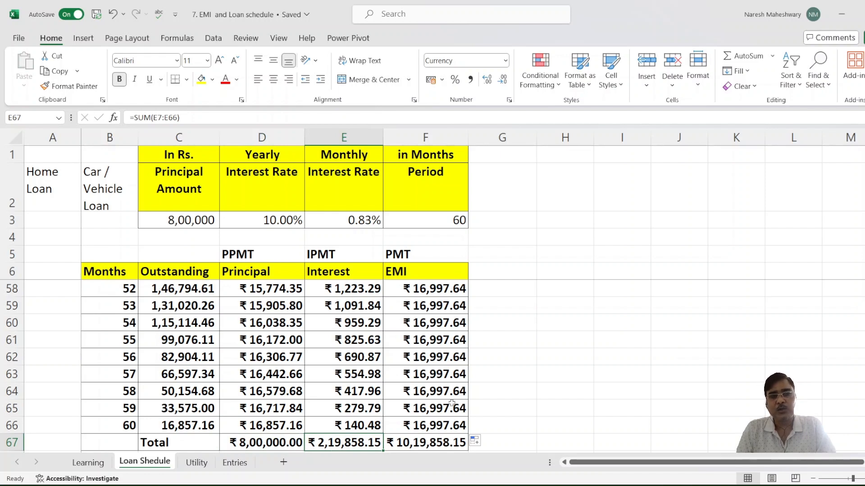
pyautogui.click(447, 435)
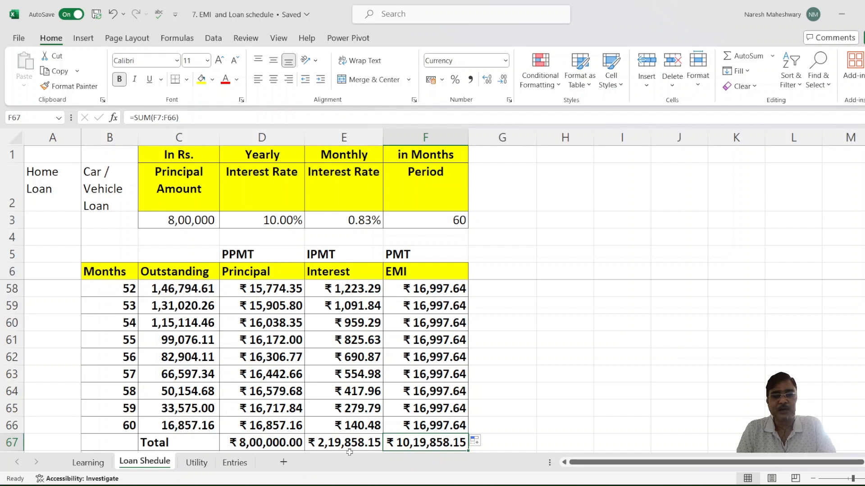
pyautogui.click(255, 444)
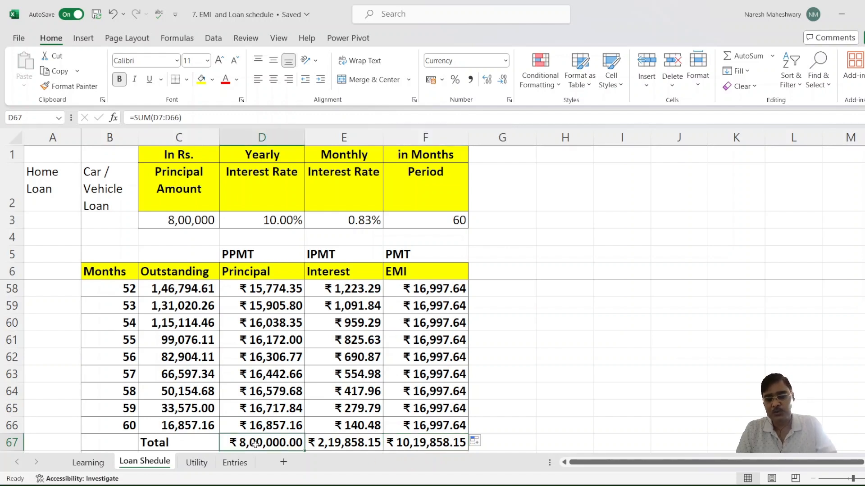
# Enter a check formula in G67 adding the principal total in D67 to the interest total in E67
pyautogui.click(515, 441)
pyautogui.write('=')
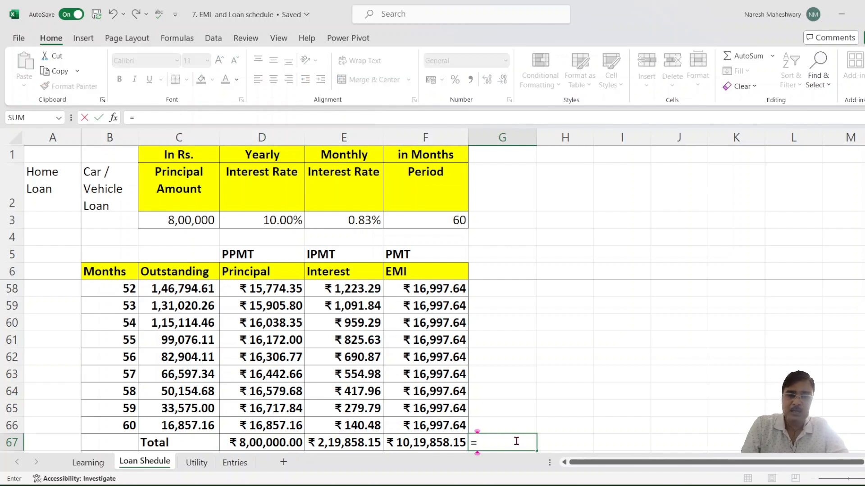
pyautogui.press('Left')
pyautogui.press('Left')
pyautogui.press('Left')
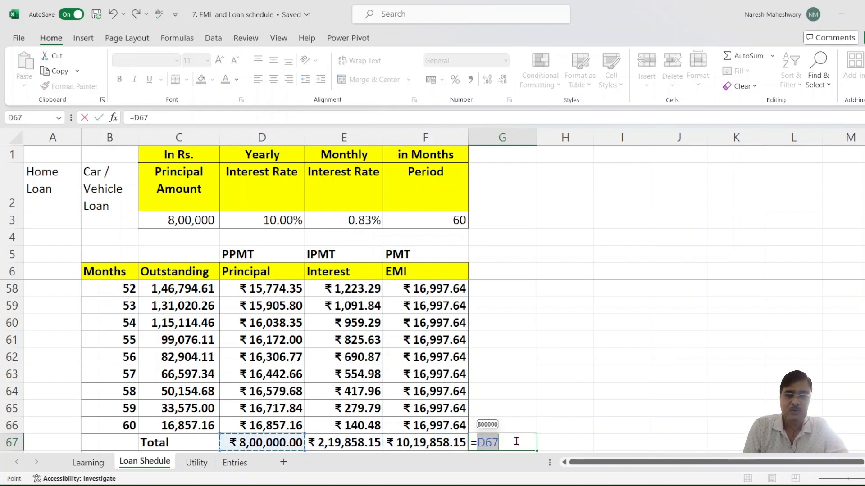
pyautogui.write('+')
pyautogui.press('Left')
pyautogui.press('Left')
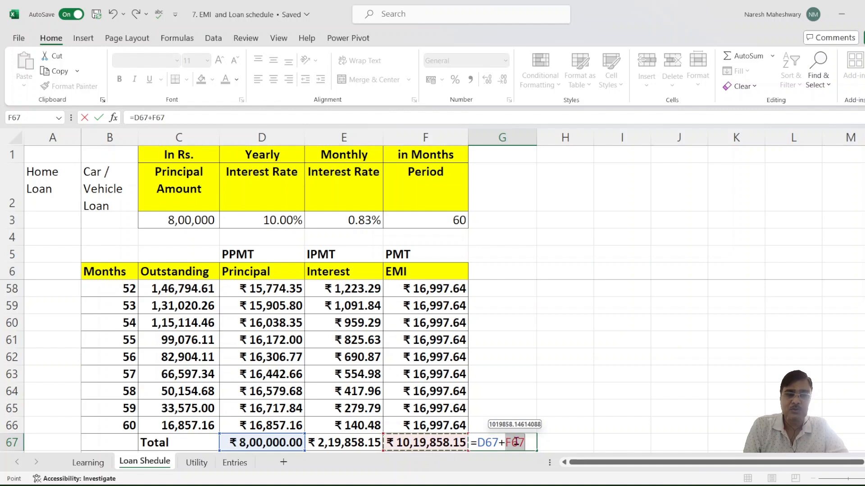
pyautogui.press('Return')
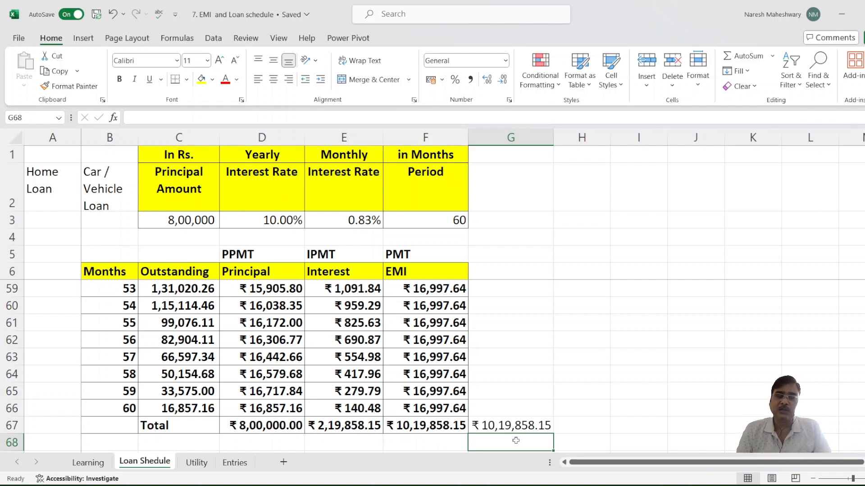
# Change the loan's principal amount in C3 to 100000
pyautogui.press('Up')
pyautogui.press('Up')
pyautogui.press('Up')
pyautogui.press('Up')
pyautogui.press('Up')
pyautogui.press('Up')
pyautogui.press('Up')
pyautogui.press('Up')
pyautogui.press('Up')
pyautogui.press('Up')
pyautogui.press('Up')
pyautogui.press('Up')
pyautogui.press('Up')
pyautogui.press('Up')
pyautogui.press('Up')
pyautogui.press('Up')
pyautogui.press('Up')
pyautogui.press('Up')
pyautogui.press('Up')
pyautogui.press('Up')
pyautogui.press('Up')
pyautogui.press('Up')
pyautogui.press('Up')
pyautogui.press('Up')
pyautogui.press('Up')
pyautogui.press('Up')
pyautogui.press('Up')
pyautogui.press('Up')
pyautogui.press('Up')
pyautogui.press('Up')
pyautogui.press('Up')
pyautogui.press('Up')
pyautogui.press('Up')
pyautogui.press('Up')
pyautogui.press('Up')
pyautogui.press('Up')
pyautogui.press('Up')
pyautogui.press('Up')
pyautogui.press('Up')
pyautogui.press('Up')
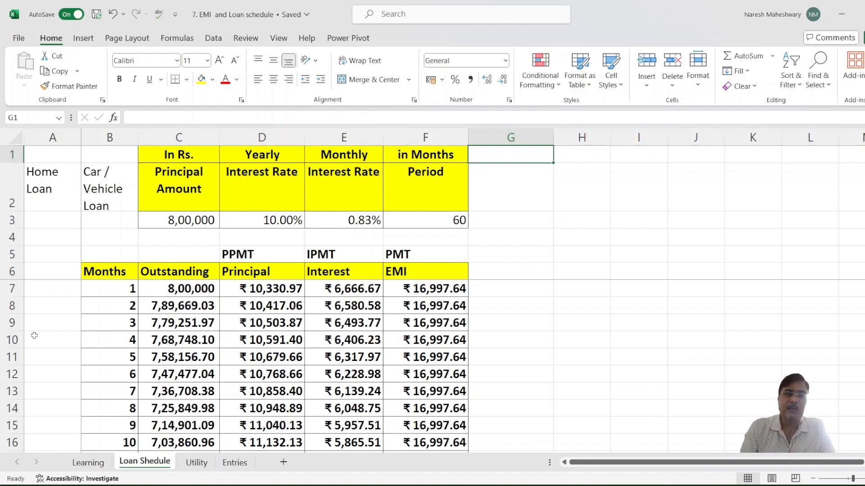
pyautogui.click(181, 219)
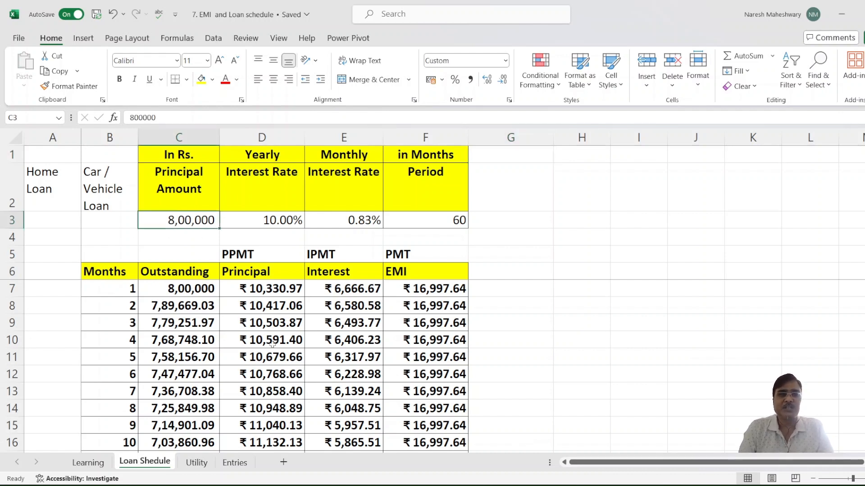
pyautogui.write('1')
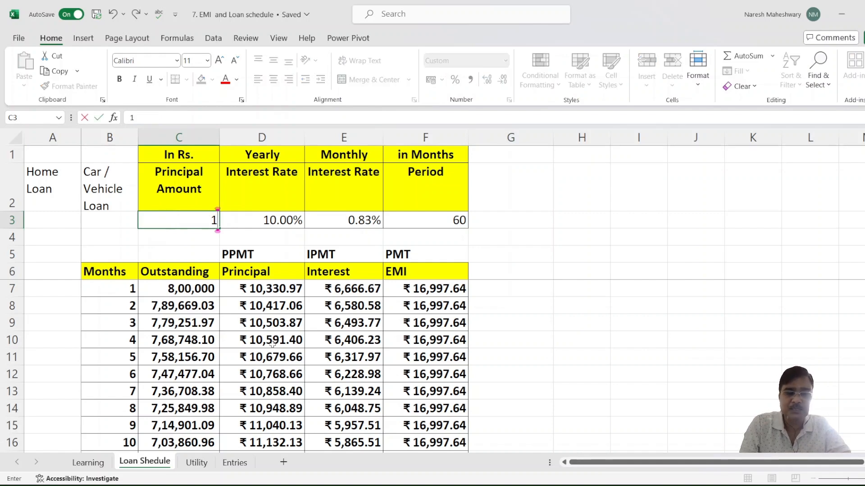
pyautogui.write('00000')
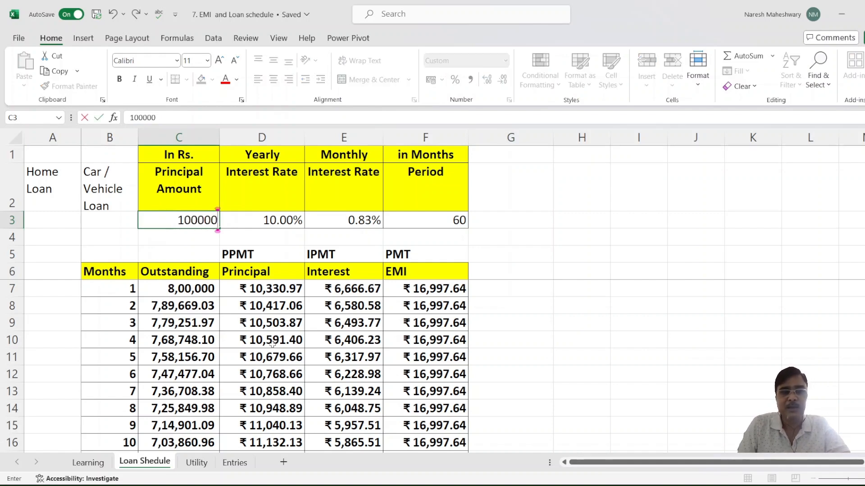
pyautogui.press('Return')
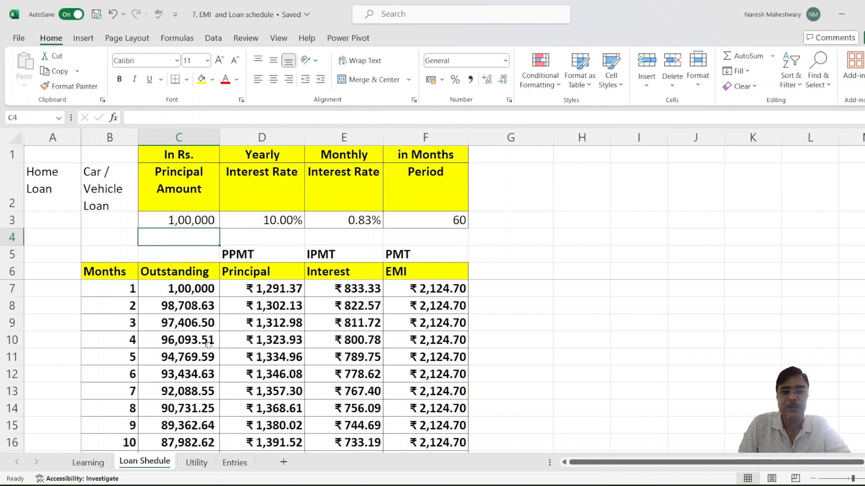
# Change the loan's principal amount in C3 to 1000000
pyautogui.click(167, 225)
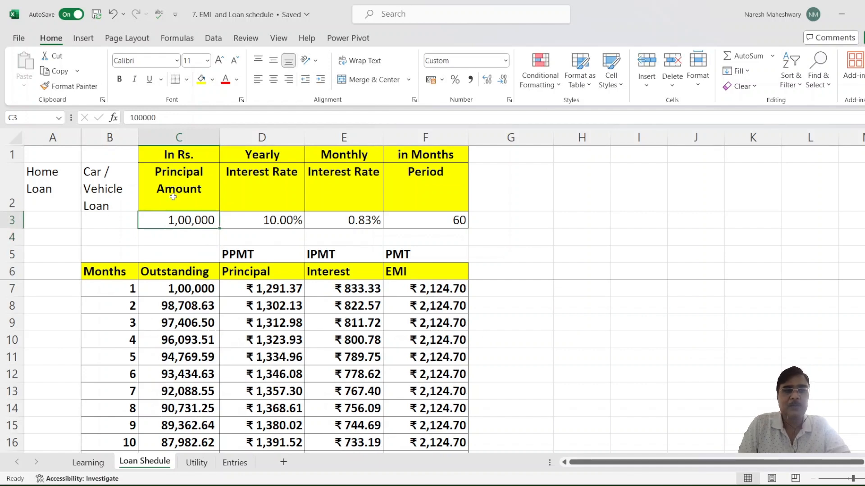
pyautogui.click(174, 118)
pyautogui.write('00')
pyautogui.press('Return')
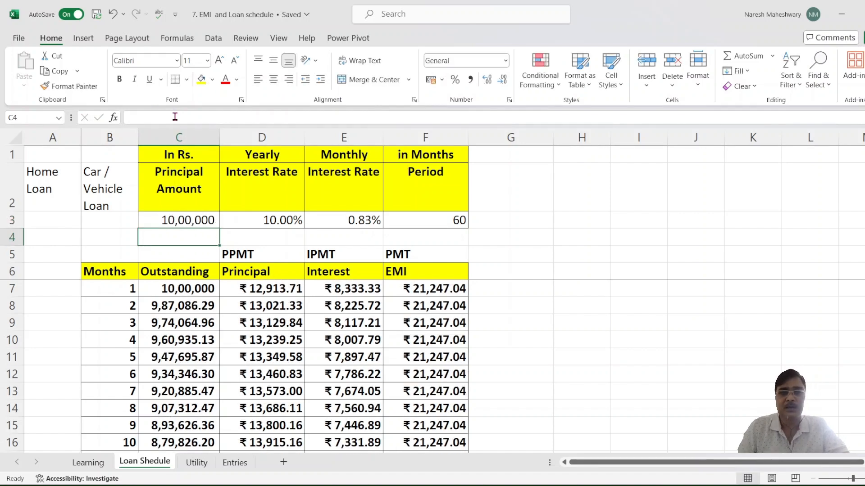
# Compare the EMI formulas for months 1, 2 and 3 in F7, F8 and F9
pyautogui.click(447, 296)
pyautogui.click(437, 316)
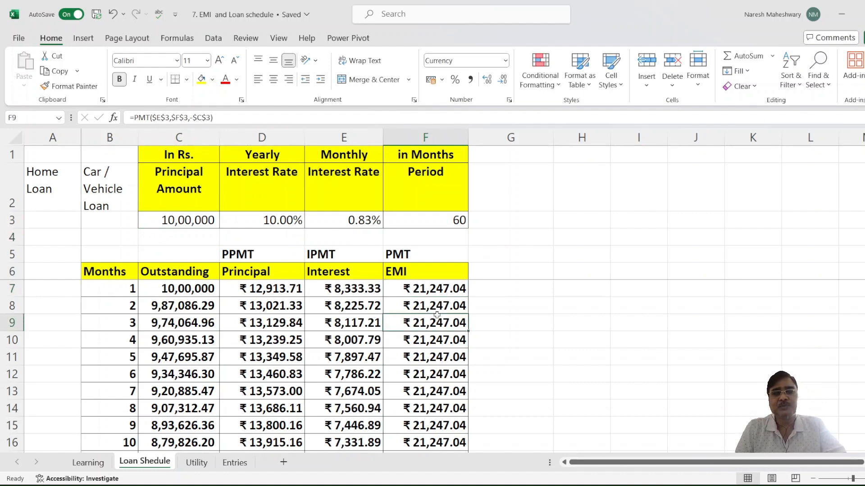
pyautogui.click(431, 291)
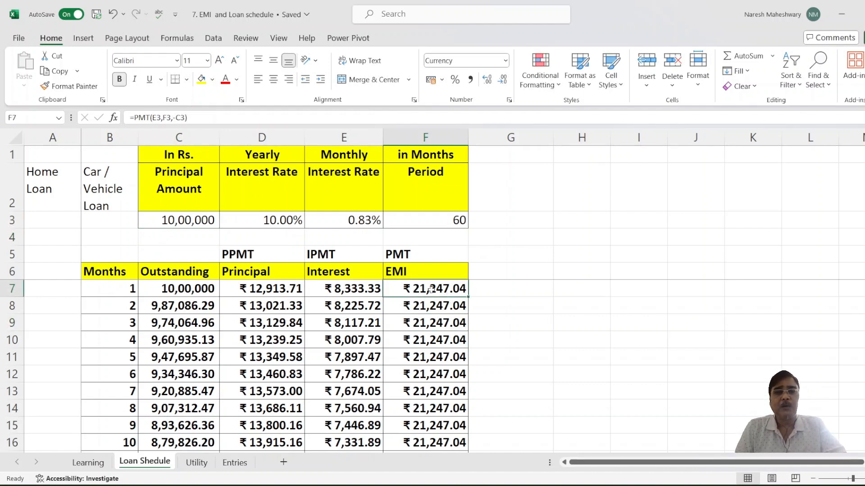
pyautogui.click(415, 309)
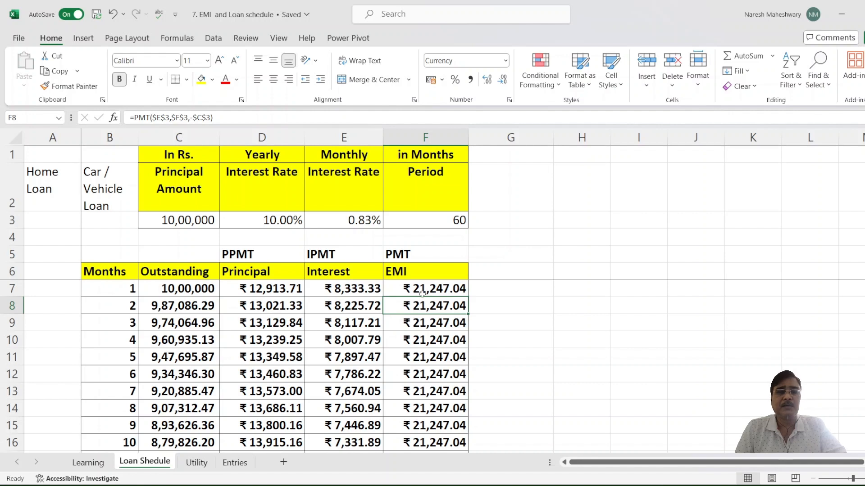
pyautogui.click(423, 288)
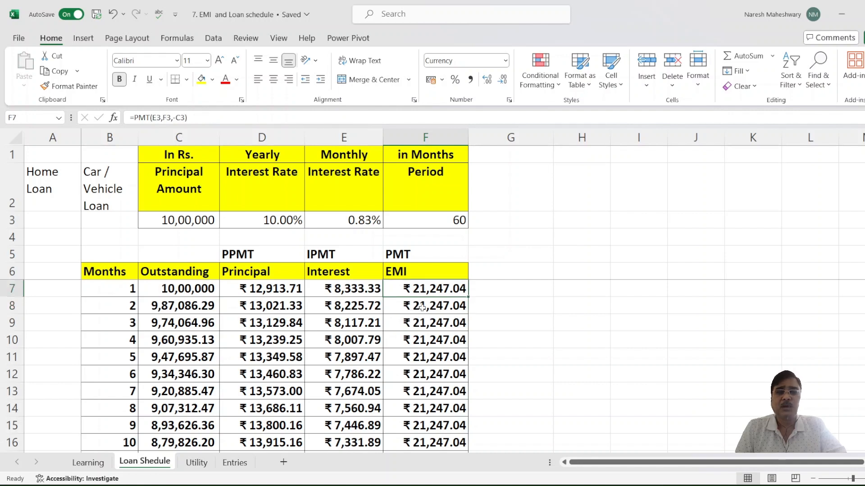
pyautogui.click(420, 309)
pyautogui.click(434, 294)
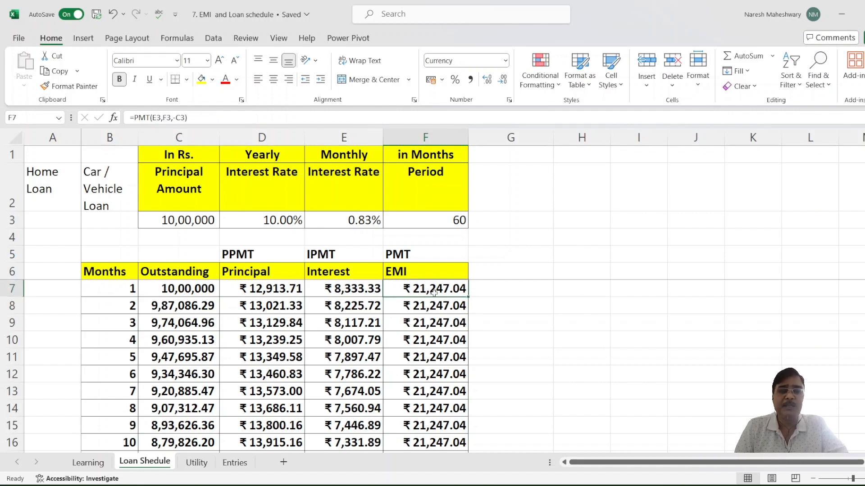
# Set the loan period in F3 to 48 months and check the month 1 EMI in F7
pyautogui.click(445, 220)
pyautogui.write('48')
pyautogui.press('Return')
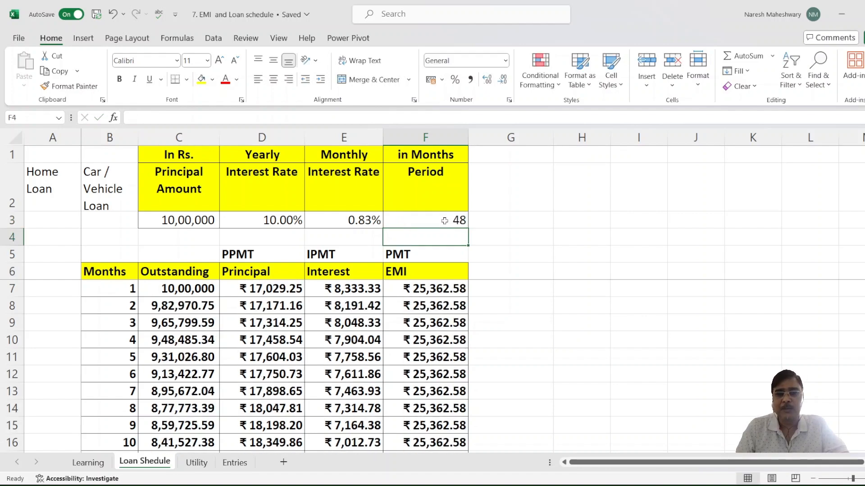
pyautogui.click(432, 294)
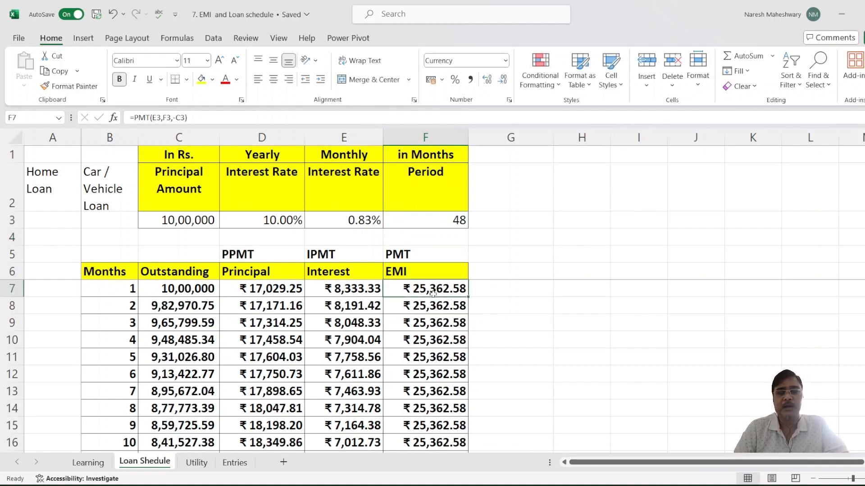
# Set the loan period in F3 to 72 months and check the month 1 EMI in F7
pyautogui.click(423, 224)
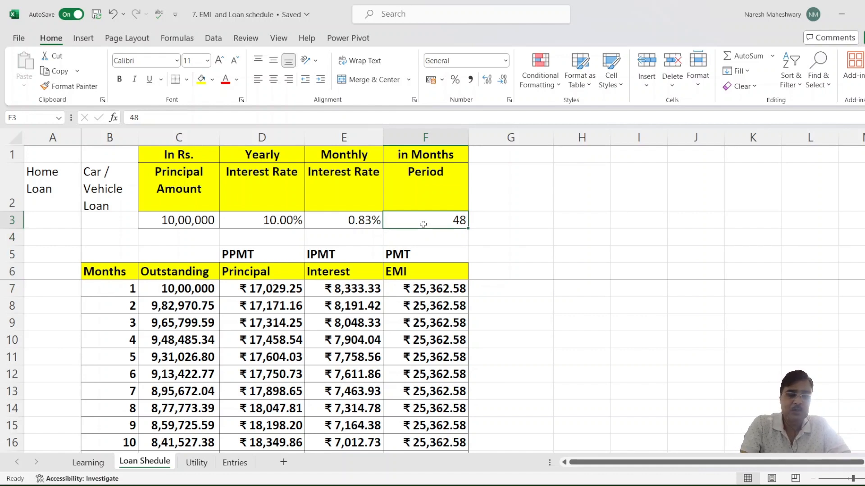
pyautogui.write('72')
pyautogui.press('Return')
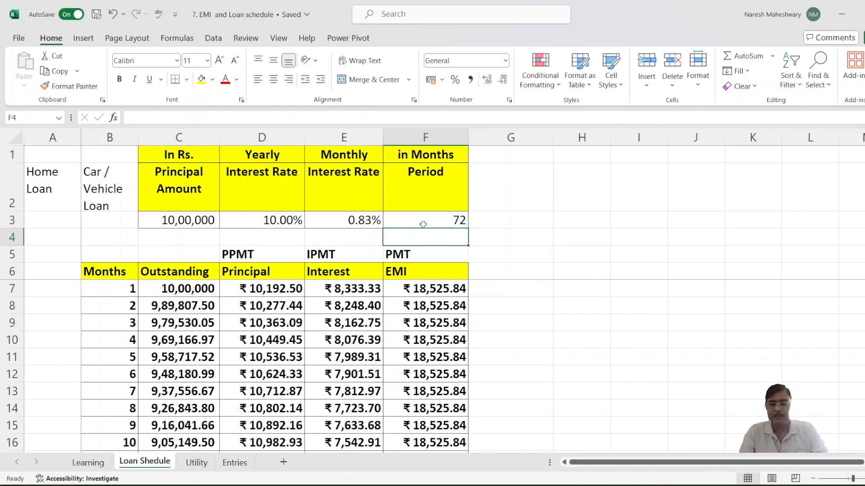
pyautogui.click(419, 293)
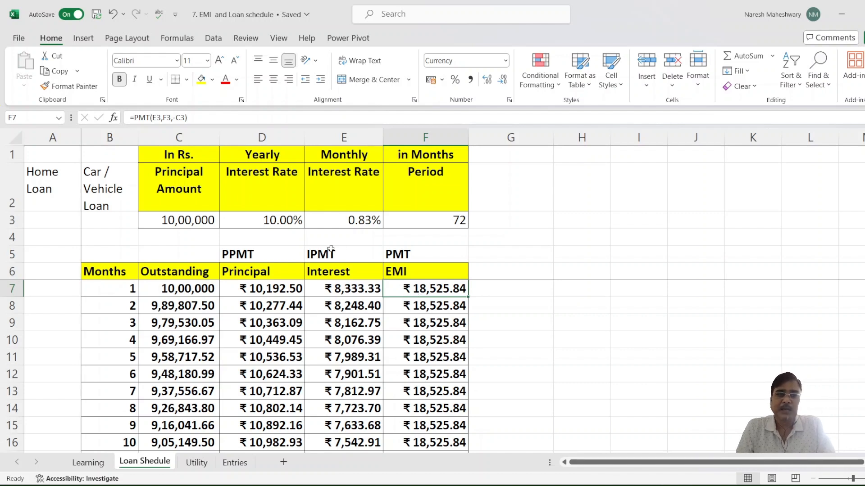
# Set the principal amount in C3 to 800000 and the loan period in F3 to 60 months
pyautogui.click(262, 223)
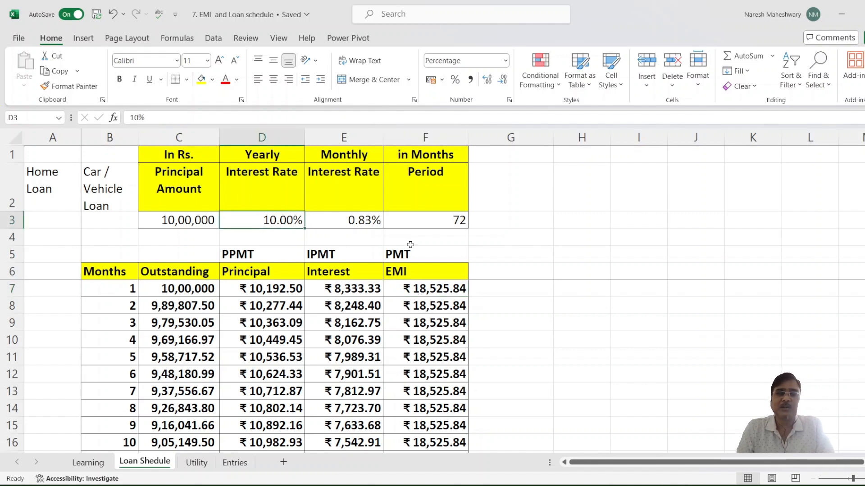
pyautogui.click(153, 216)
pyautogui.write('8-00000')
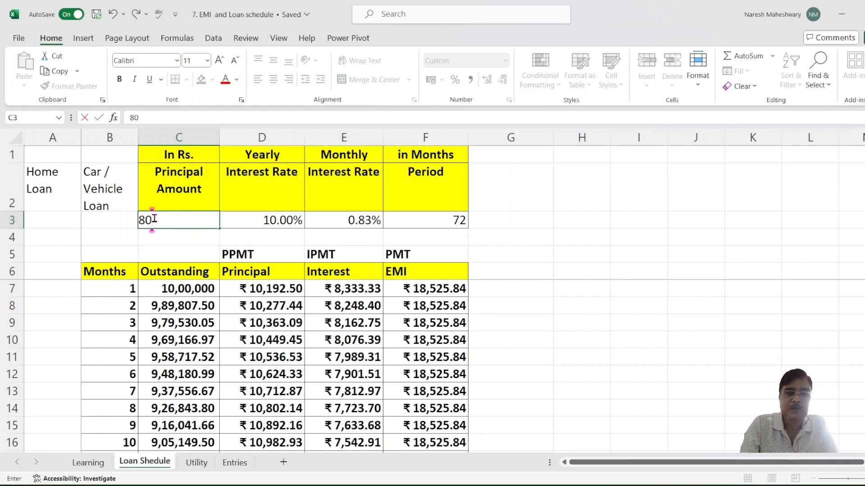
pyautogui.press('Return')
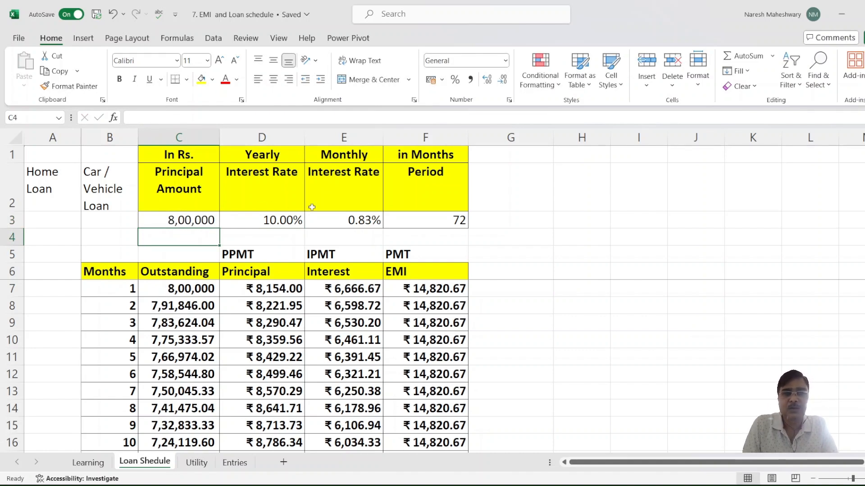
pyautogui.click(412, 218)
pyautogui.write('60')
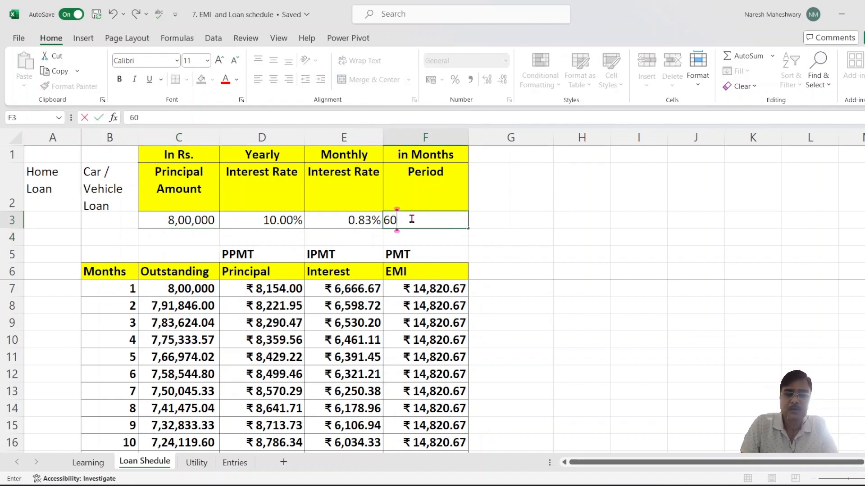
pyautogui.press('Return')
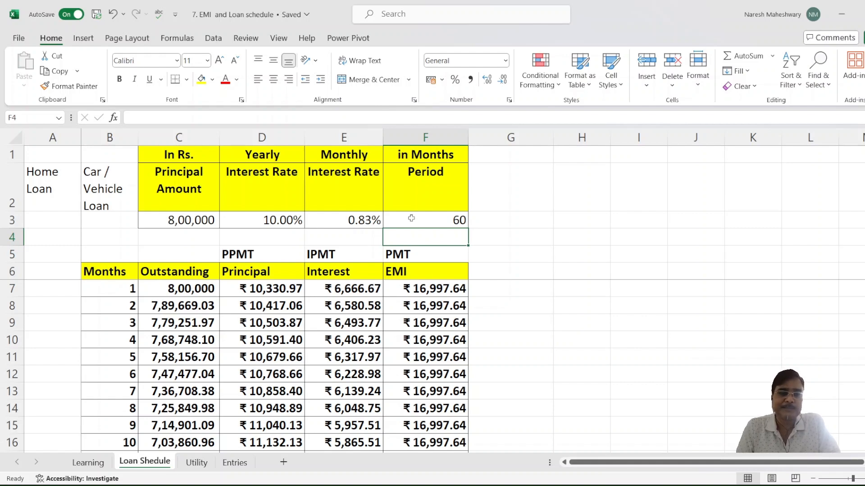
# Examine the Base Case row on the Utility sheet, from its principal and rates to the EMI, total interest and total amount formulas
pyautogui.click(196, 464)
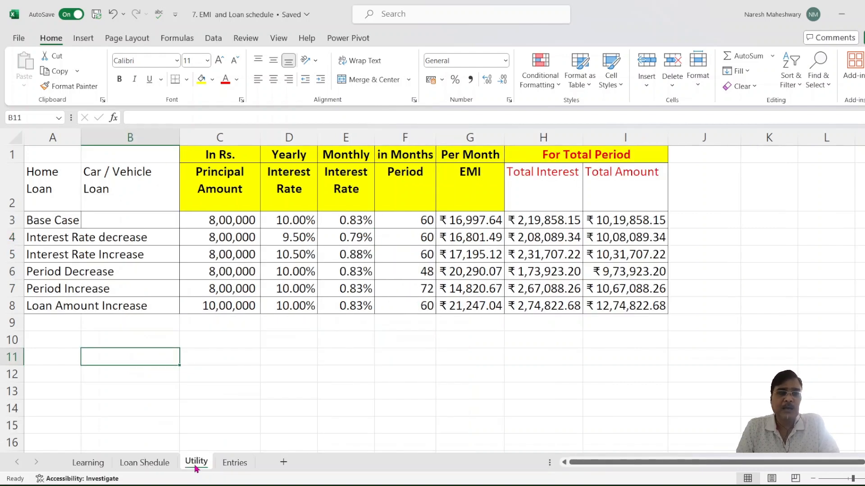
pyautogui.click(160, 463)
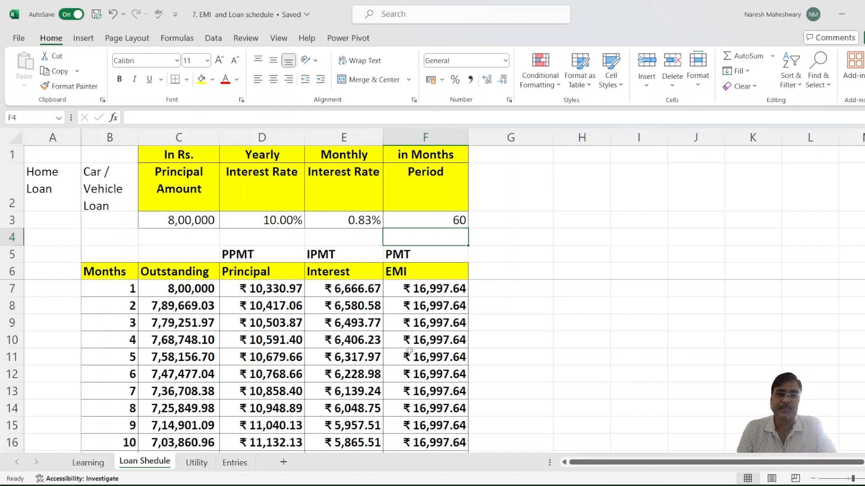
pyautogui.click(193, 463)
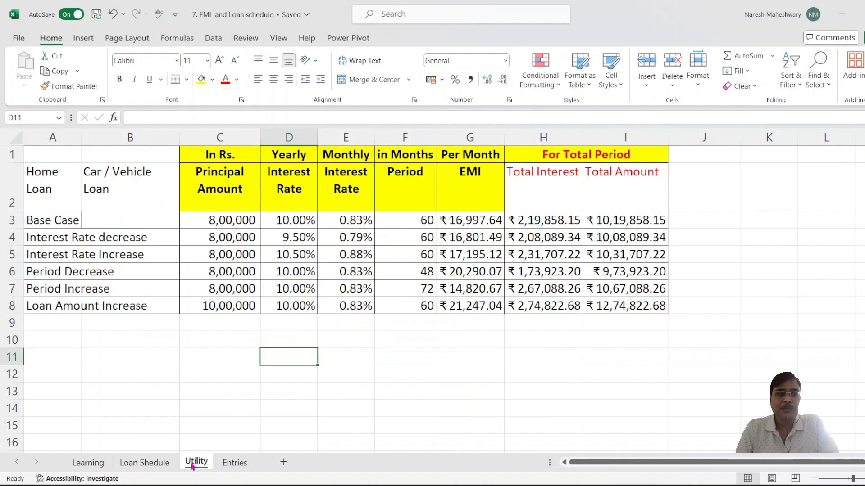
pyautogui.click(116, 234)
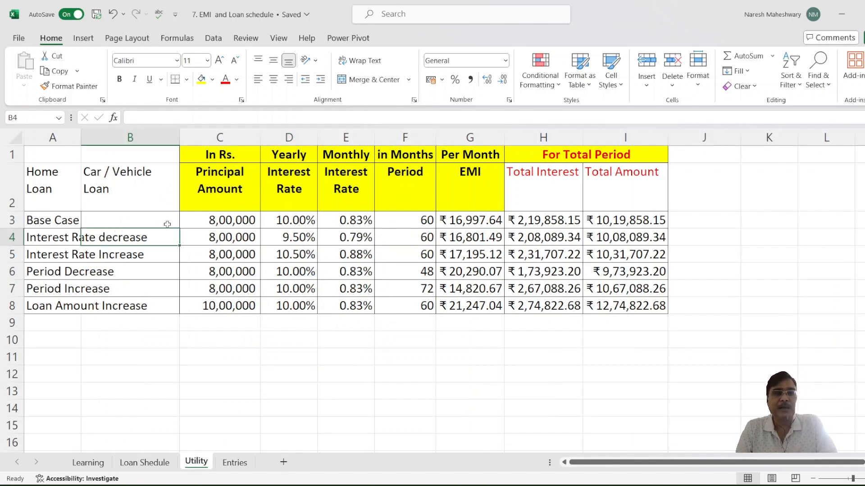
pyautogui.click(184, 225)
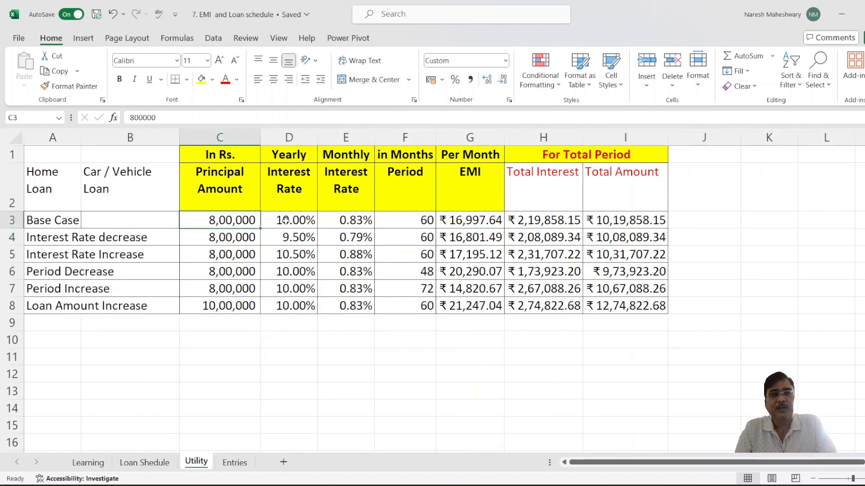
pyautogui.click(286, 220)
pyautogui.click(339, 222)
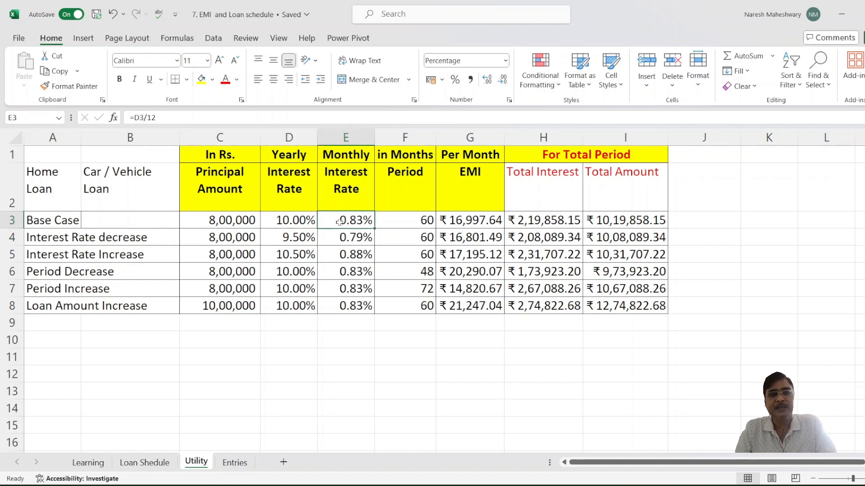
pyautogui.click(396, 224)
pyautogui.click(454, 221)
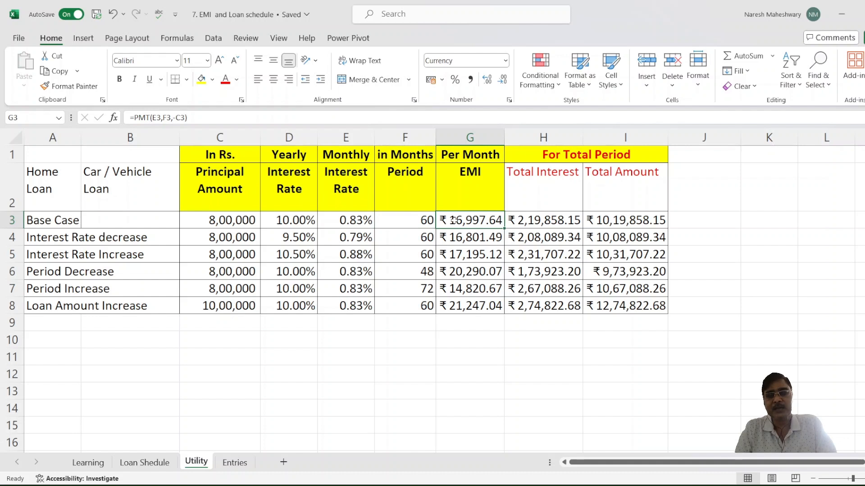
pyautogui.click(540, 219)
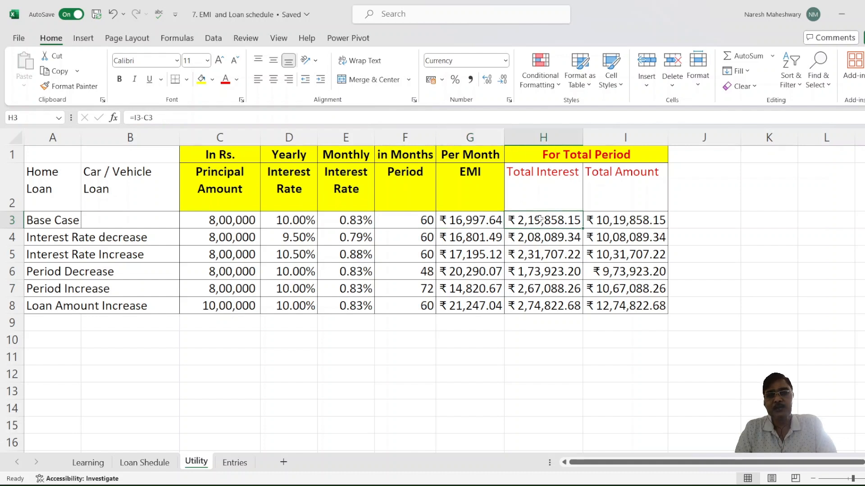
pyautogui.click(613, 227)
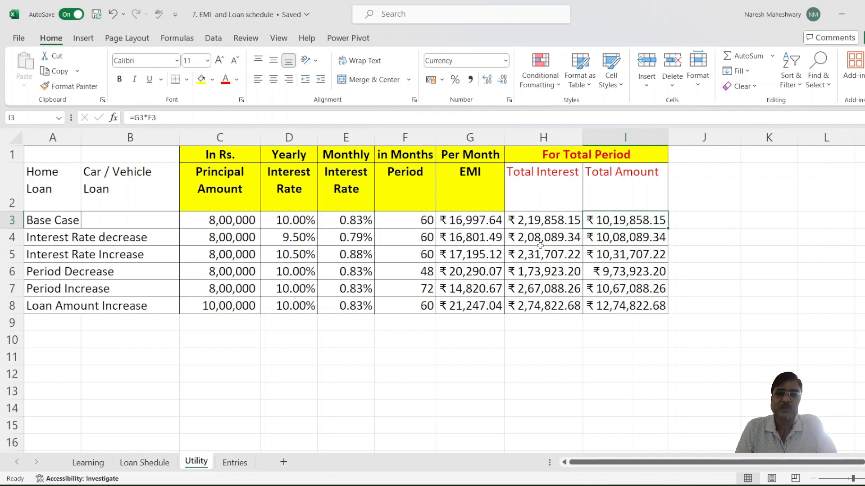
# Check the principal, interest and EMI totals in row 67 of the Loan Shedule sheet against the Base Case
pyautogui.click(158, 462)
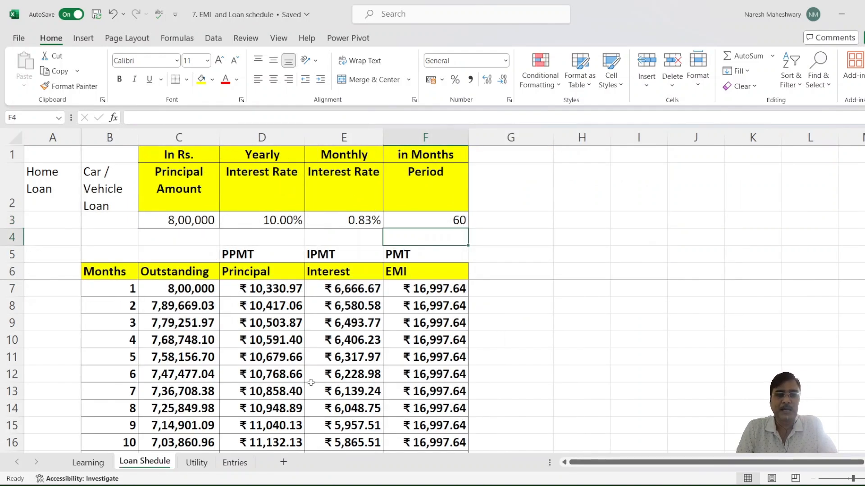
pyautogui.click(312, 386)
pyautogui.press('Down')
pyautogui.press('Down')
pyautogui.press('Down')
pyautogui.press('Down')
pyautogui.press('Down')
pyautogui.press('Down')
pyautogui.press('Down')
pyautogui.press('Down')
pyautogui.press('Down')
pyautogui.press('Down')
pyautogui.press('Down')
pyautogui.press('Down')
pyautogui.press('Down')
pyautogui.press('Down')
pyautogui.press('Down')
pyautogui.press('Down')
pyautogui.press('Down')
pyautogui.press('Down')
pyautogui.press('Down')
pyautogui.press('Down')
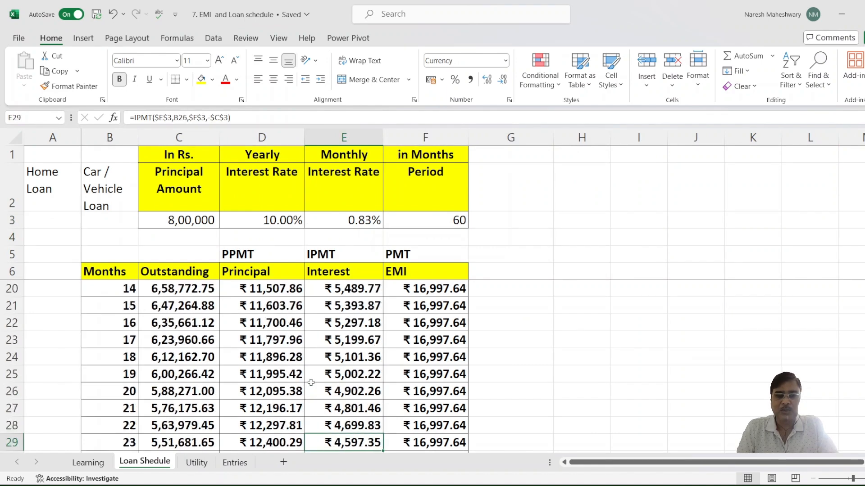
pyautogui.press('Down')
pyautogui.press('Down')
pyautogui.press('Down')
pyautogui.press('Down')
pyautogui.press('Down')
pyautogui.press('Down')
pyautogui.press('Down')
pyautogui.press('Down')
pyautogui.press('Down')
pyautogui.press('Down')
pyautogui.press('Down')
pyautogui.press('Down')
pyautogui.press('Down')
pyautogui.press('Down')
pyautogui.press('Down')
pyautogui.press('Down')
pyautogui.press('Down')
pyautogui.press('Down')
pyautogui.press('Down')
pyautogui.press('Down')
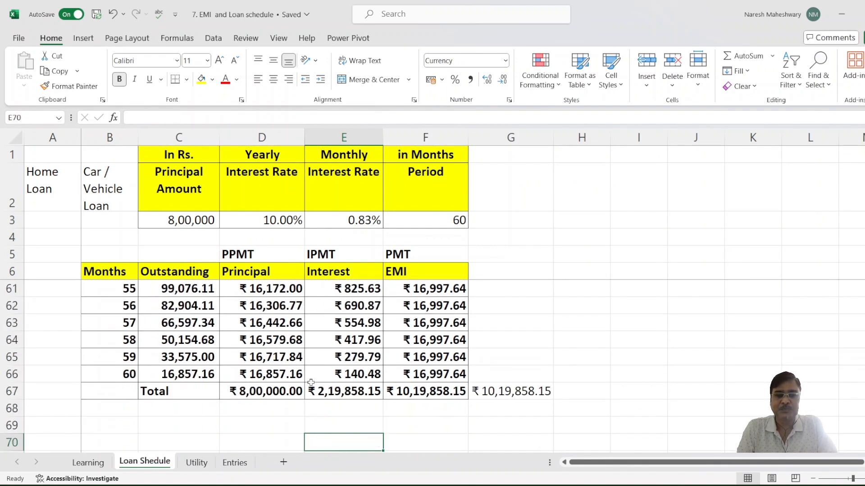
pyautogui.click(311, 382)
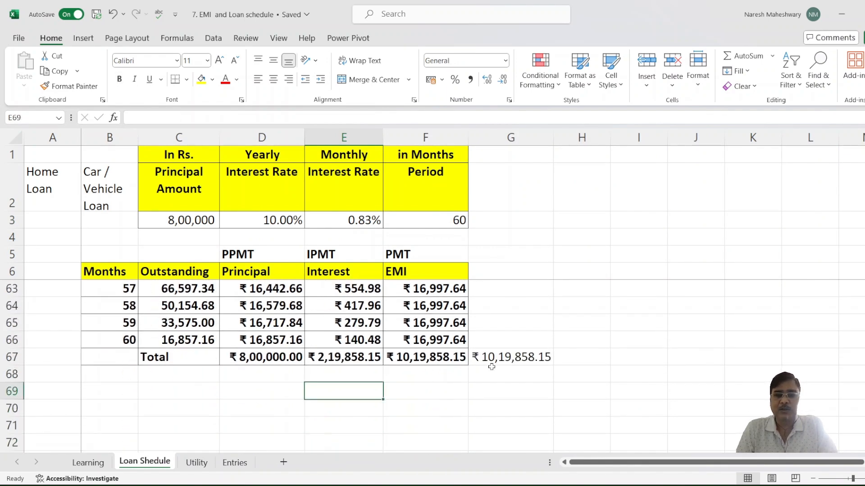
# On the Utility sheet, calculate in J4 the total interest difference between Base Case and Interest Rate decrease with =H3-H4
pyautogui.click(196, 463)
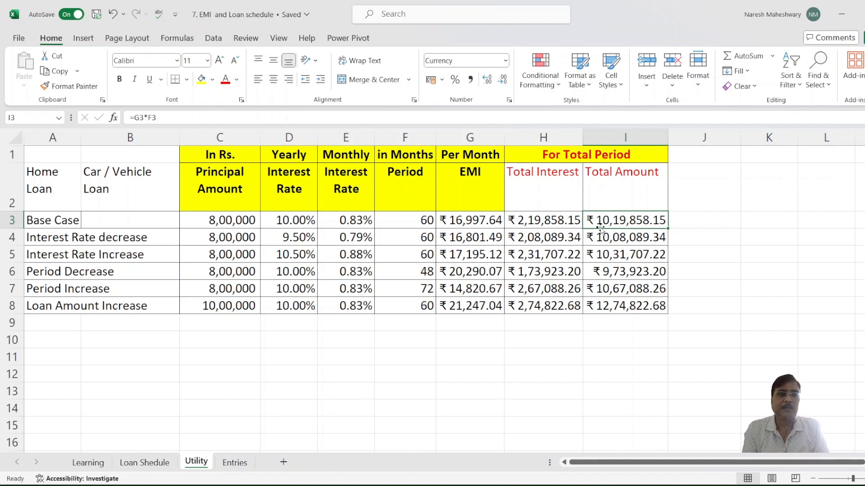
pyautogui.click(132, 234)
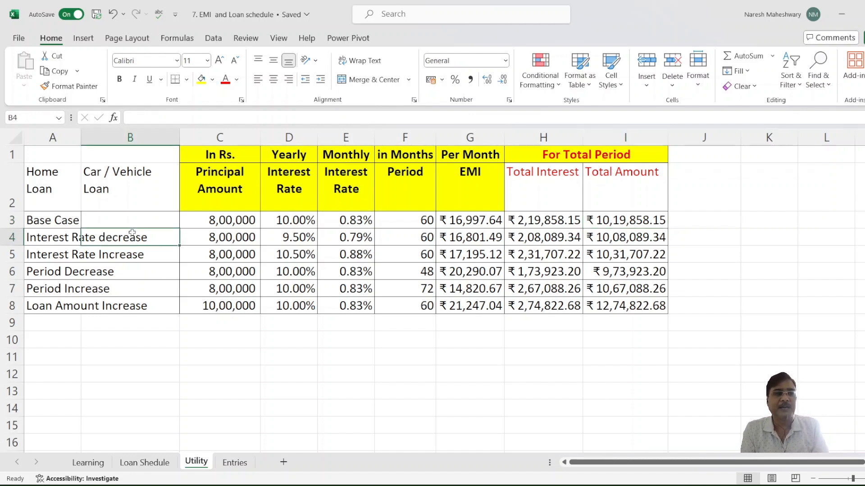
pyautogui.click(251, 237)
pyautogui.click(291, 239)
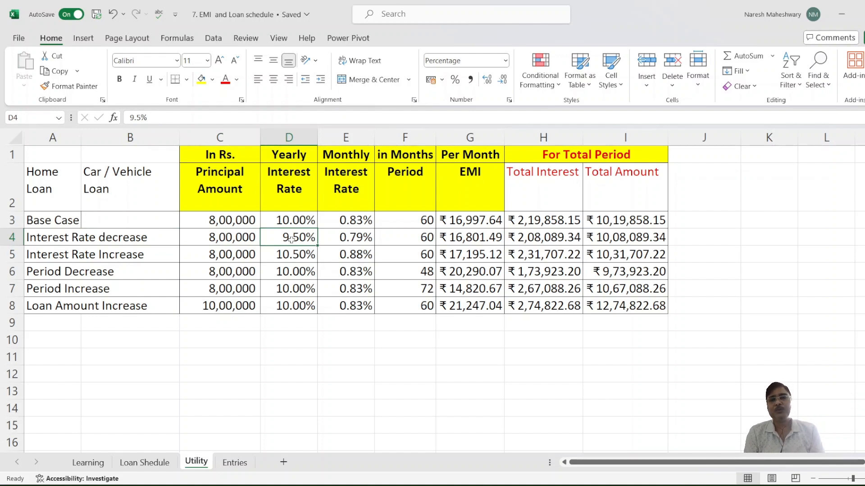
pyautogui.click(690, 238)
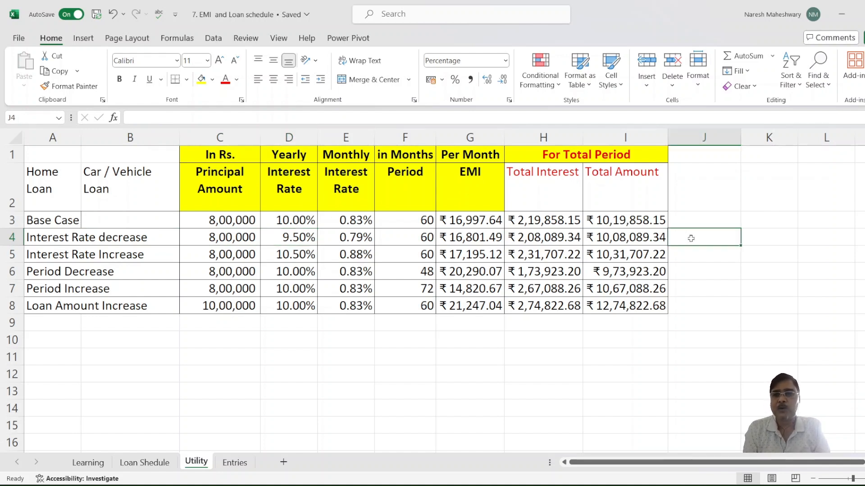
pyautogui.write('=')
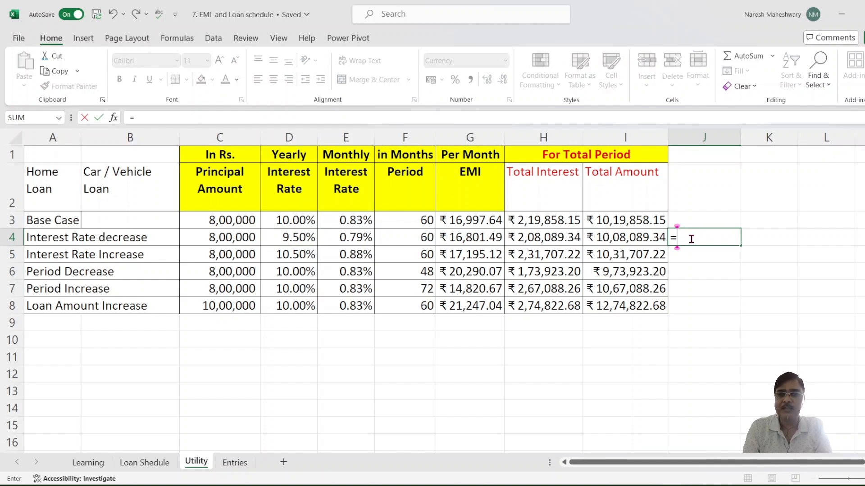
pyautogui.press('Left')
pyautogui.press('Left')
pyautogui.press('Up')
pyautogui.write('-')
pyautogui.press('Left')
pyautogui.press('Left')
pyautogui.press('Return')
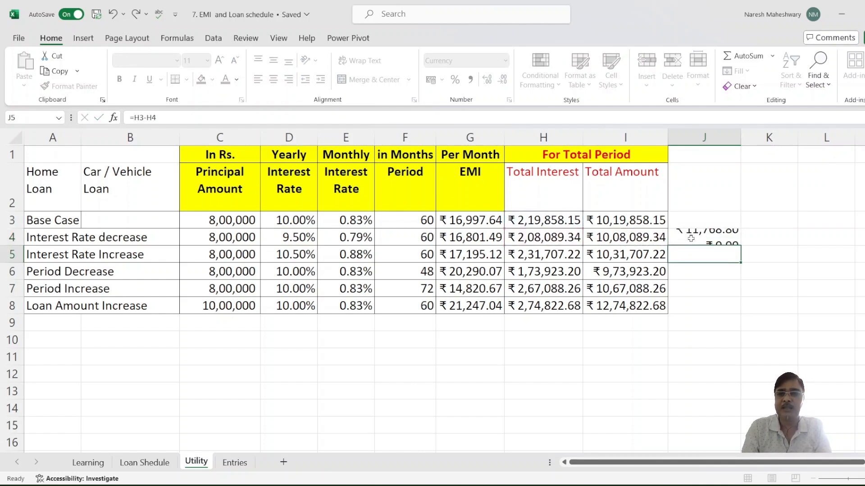
pyautogui.click(716, 232)
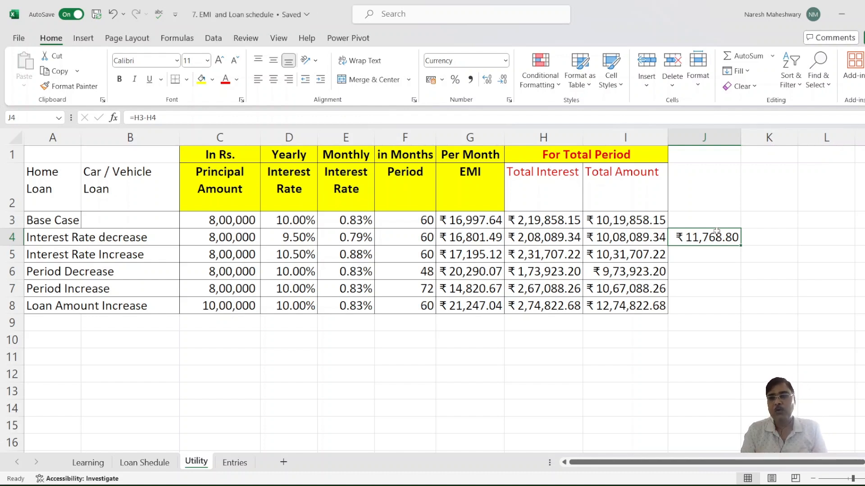
pyautogui.click(711, 253)
pyautogui.click(709, 240)
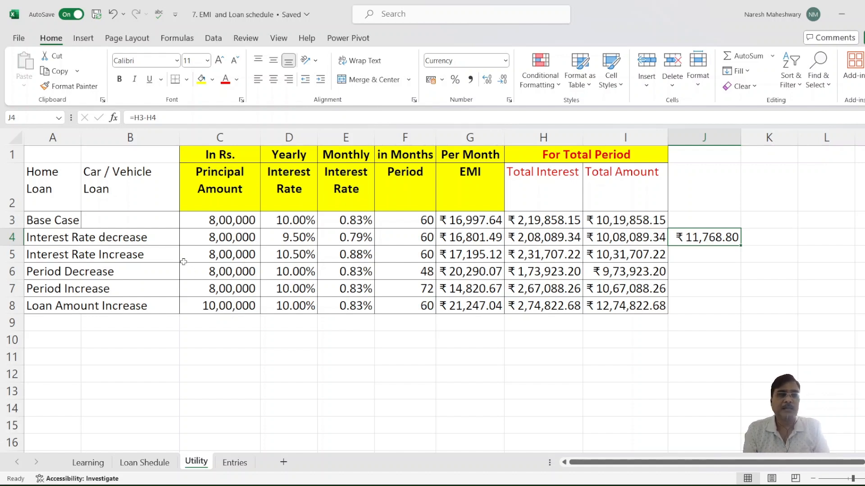
# Calculate in J5 the total interest difference between Base Case and Interest Rate Increase with =H3-H5
pyautogui.click(168, 257)
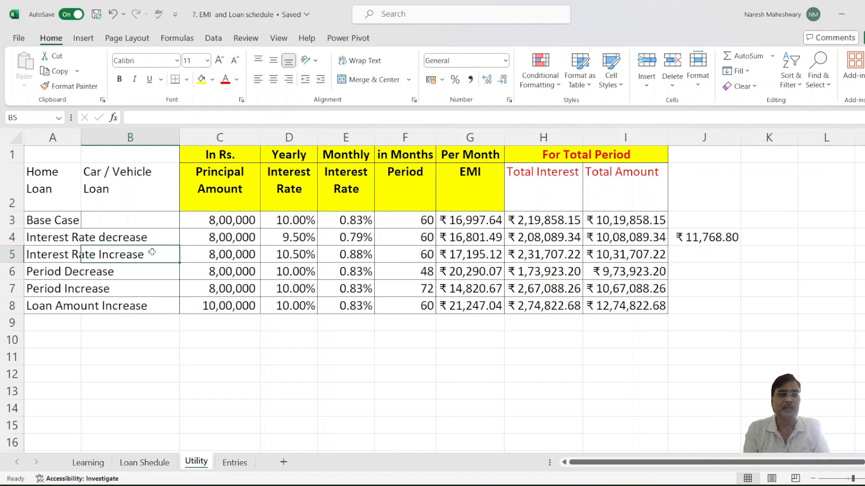
pyautogui.click(155, 271)
pyautogui.click(220, 257)
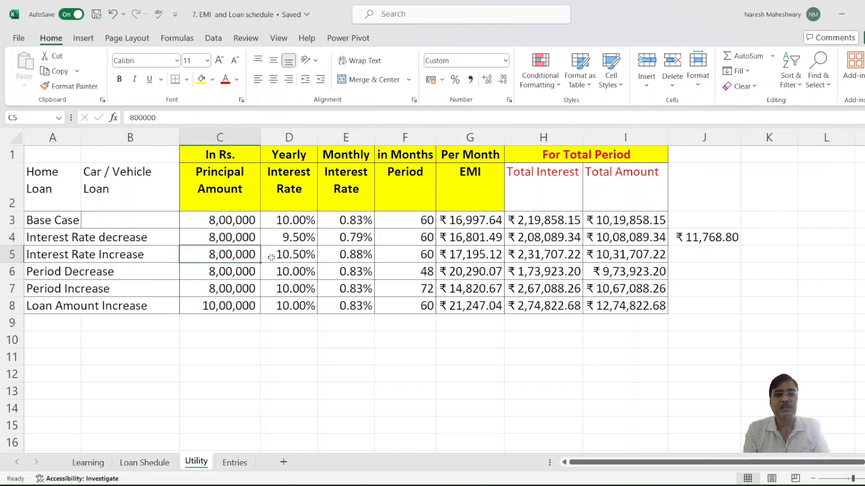
pyautogui.click(286, 257)
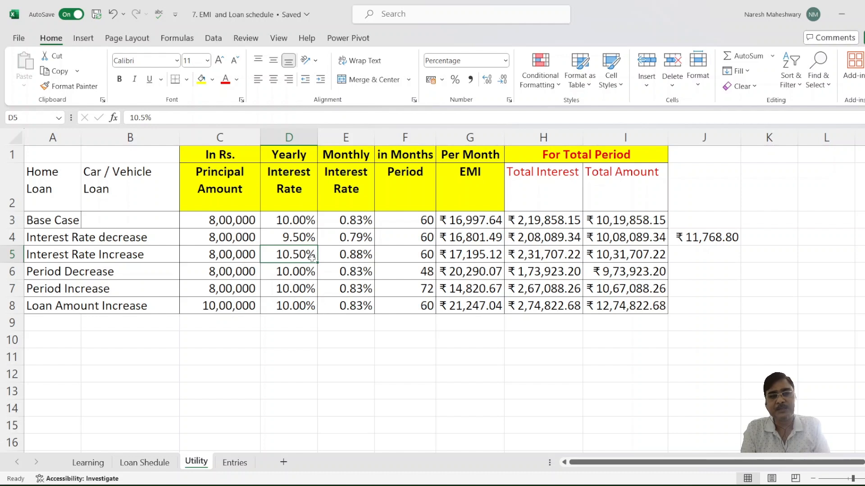
pyautogui.click(358, 257)
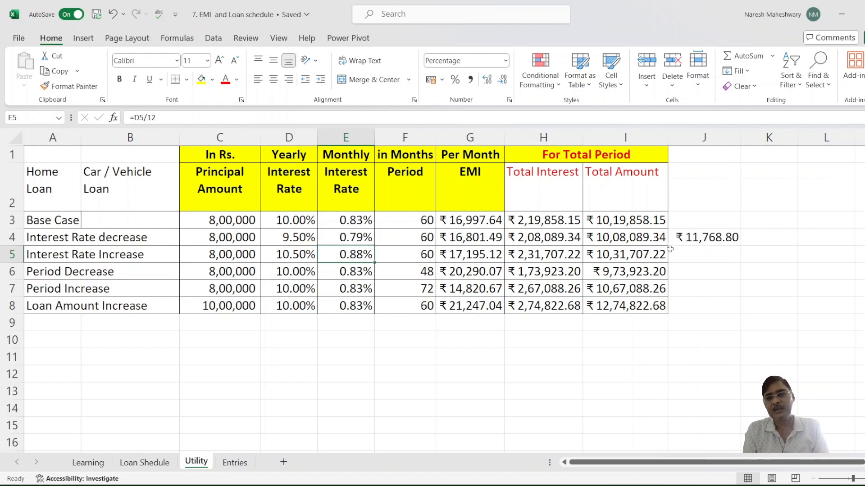
pyautogui.click(689, 267)
pyautogui.click(697, 252)
pyautogui.write('=')
pyautogui.press('Up')
pyautogui.press('Up')
pyautogui.press('Left')
pyautogui.press('Left')
pyautogui.write('-')
pyautogui.press('Left')
pyautogui.press('Left')
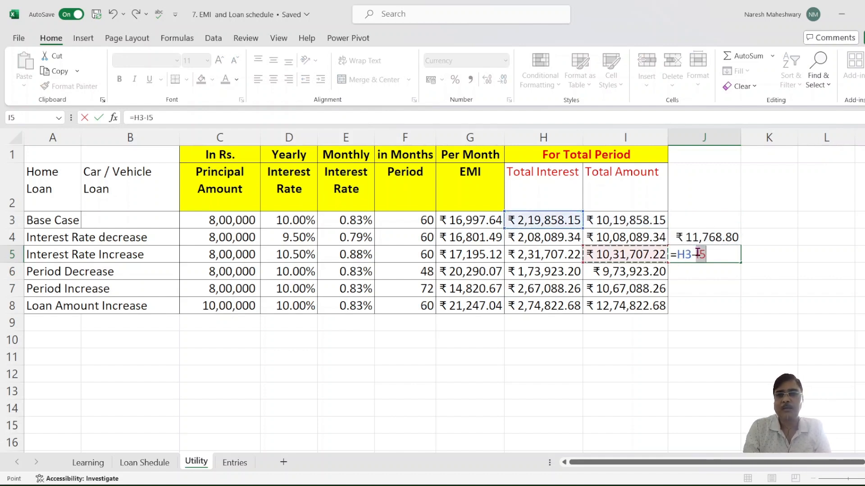
pyautogui.press('Return')
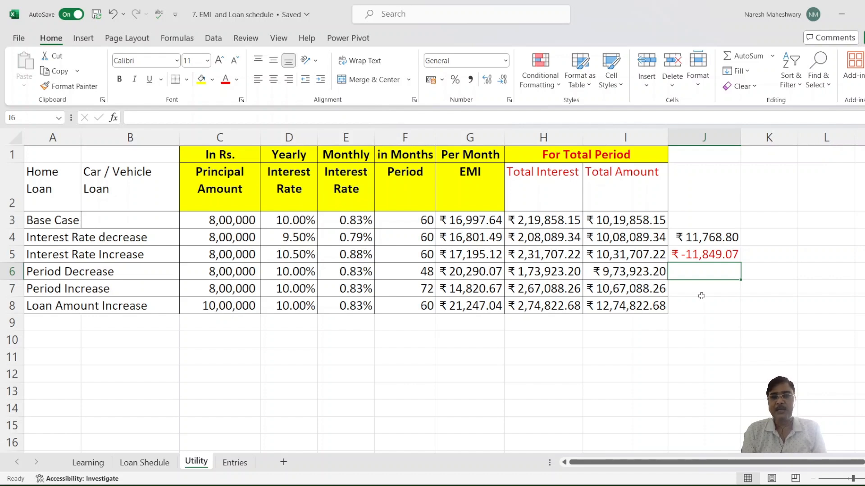
# Compare the EMIs in G5 and G6 and examine the Period Decrease row's rate, period, EMI, total interest and total amount
pyautogui.click(490, 258)
pyautogui.click(508, 269)
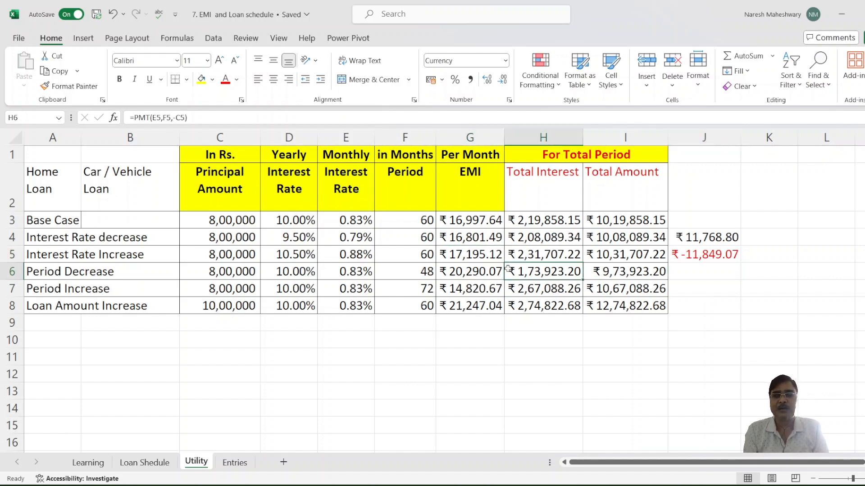
pyautogui.click(494, 275)
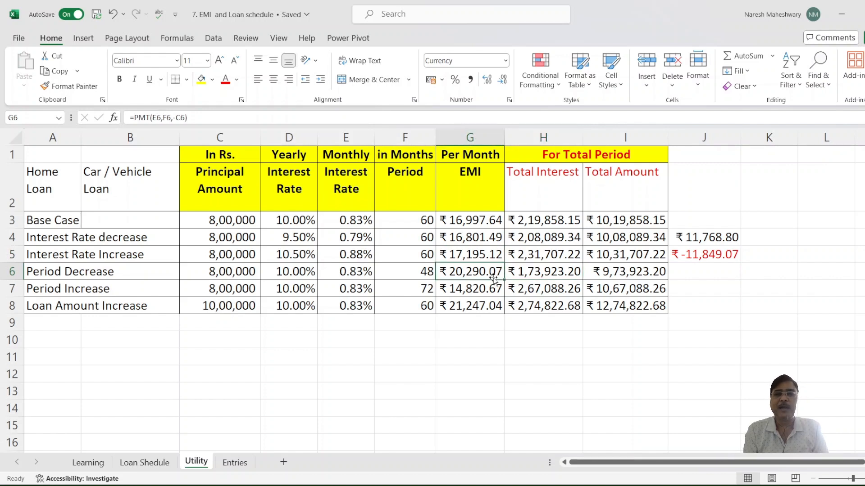
pyautogui.click(483, 256)
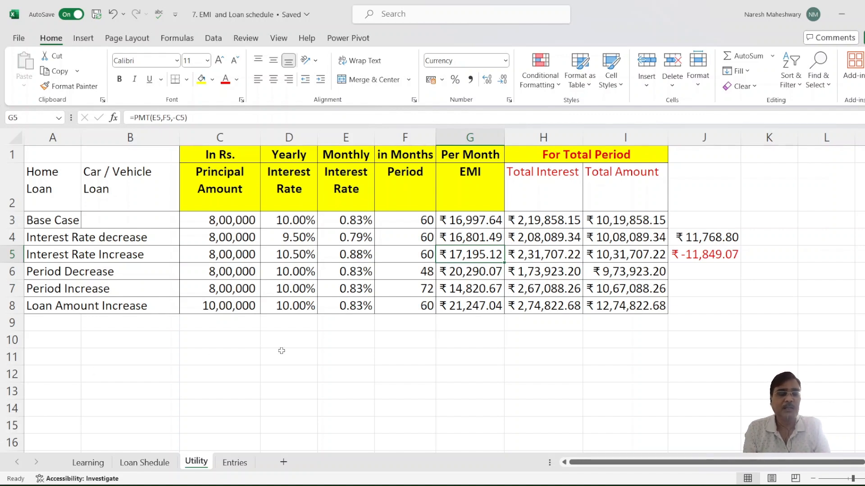
pyautogui.click(124, 272)
pyautogui.click(259, 335)
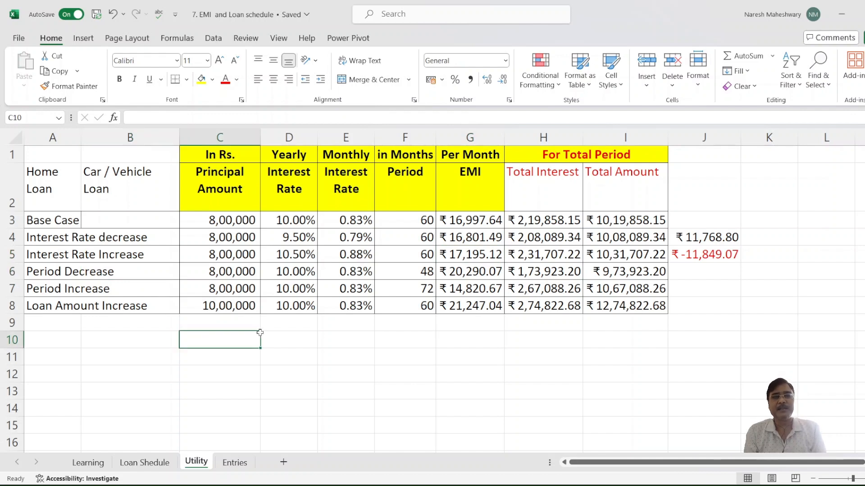
pyautogui.click(275, 272)
pyautogui.click(412, 275)
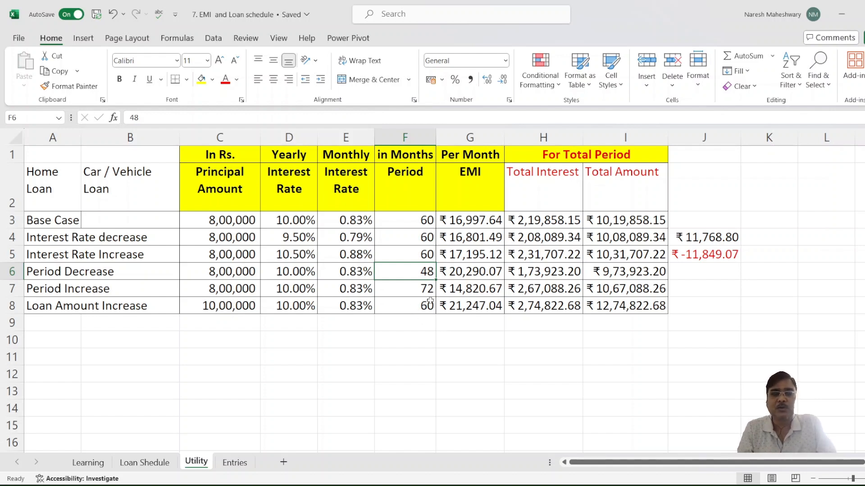
pyautogui.click(448, 323)
pyautogui.click(400, 276)
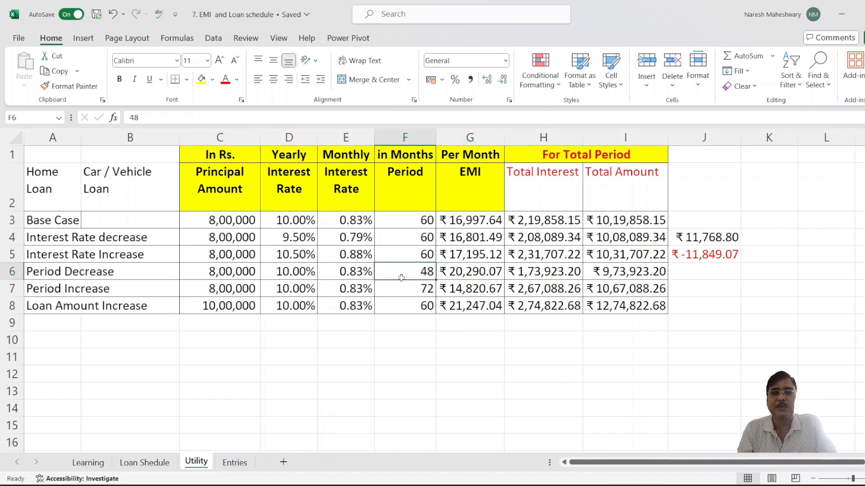
pyautogui.click(405, 299)
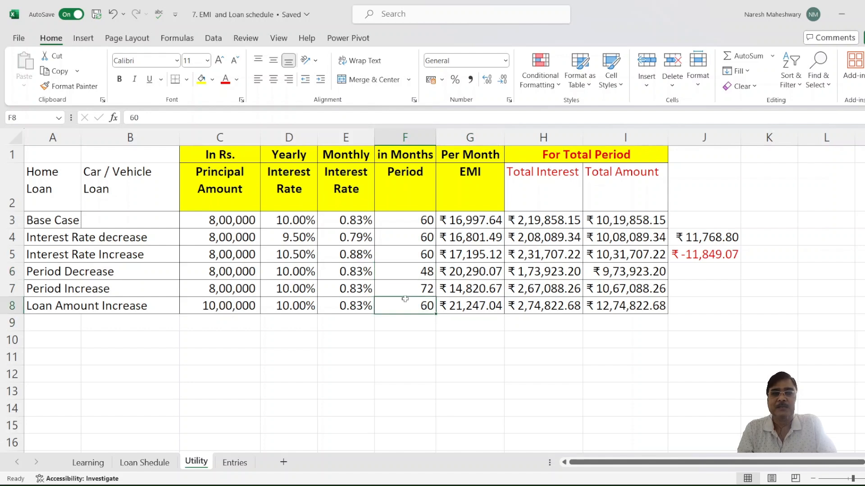
pyautogui.click(411, 276)
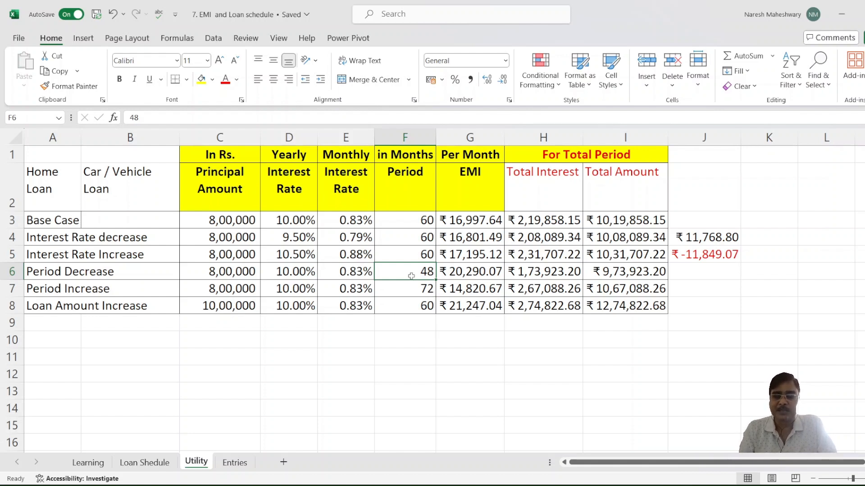
pyautogui.press('Right')
pyautogui.press('Right')
pyautogui.press('Right')
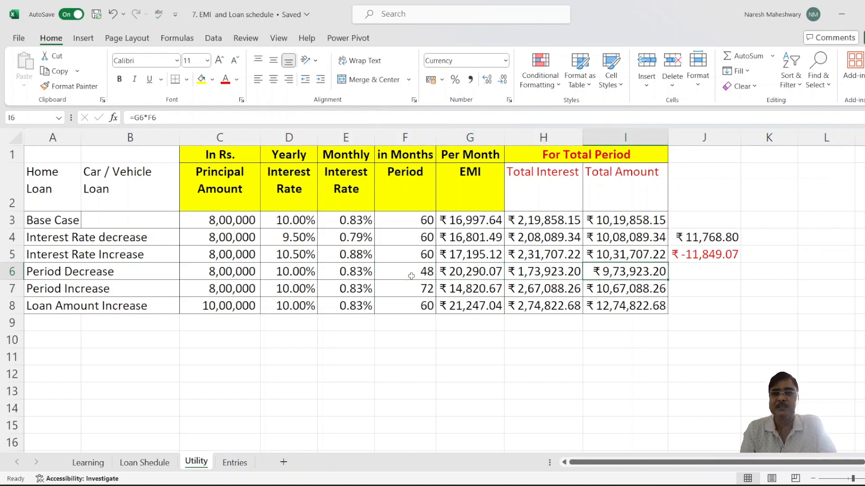
pyautogui.press('Left')
pyautogui.press('Left')
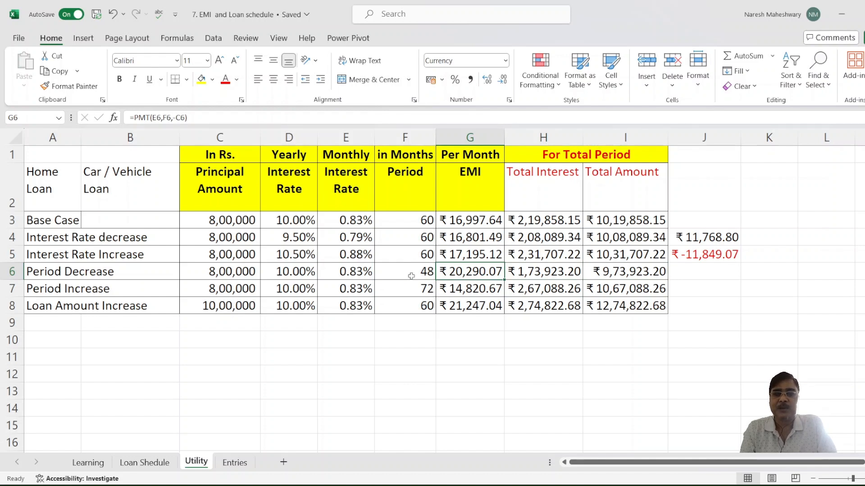
# Calculate in J6 the total interest difference between Base Case and Period Decrease with =H3-H6
pyautogui.press('Right')
pyautogui.press('Right')
pyautogui.press('Right')
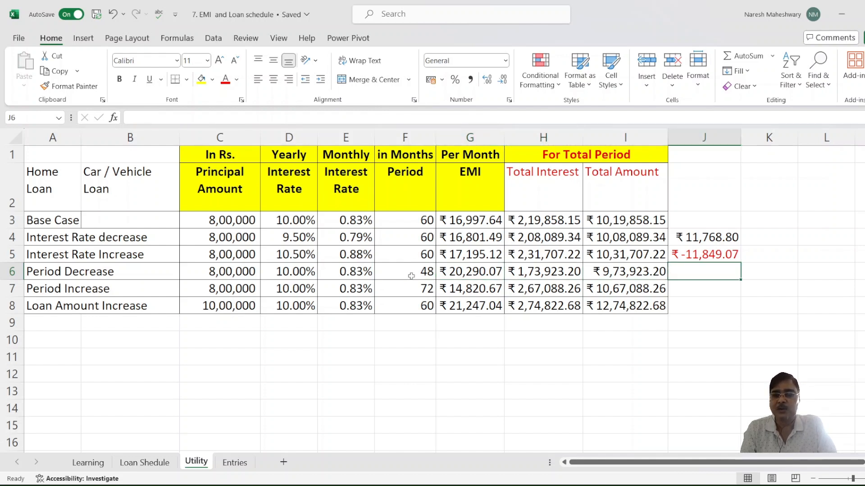
pyautogui.write('=')
pyautogui.press('Up')
pyautogui.press('Up')
pyautogui.press('Left')
pyautogui.press('Left')
pyautogui.press('Up')
pyautogui.write('-')
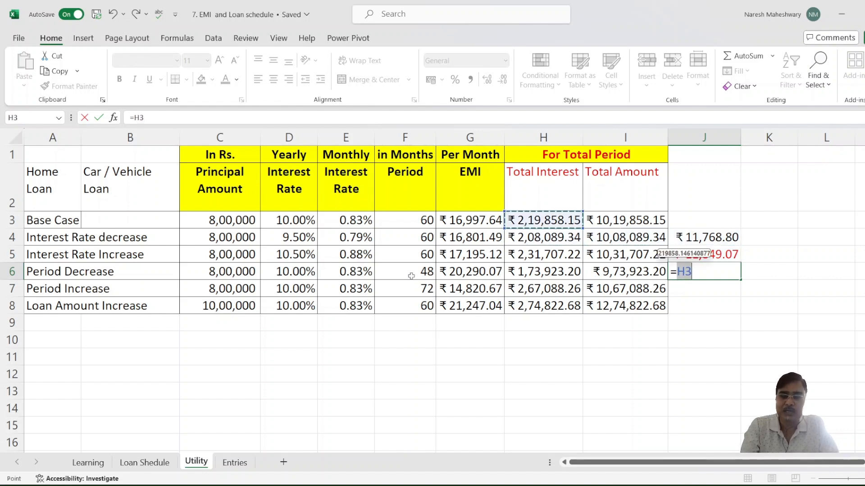
pyautogui.press('Left')
pyautogui.press('Left')
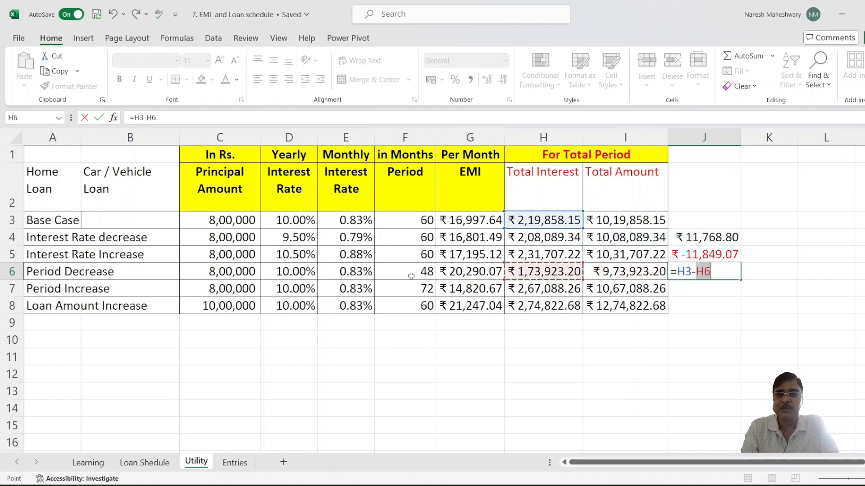
pyautogui.press('Return')
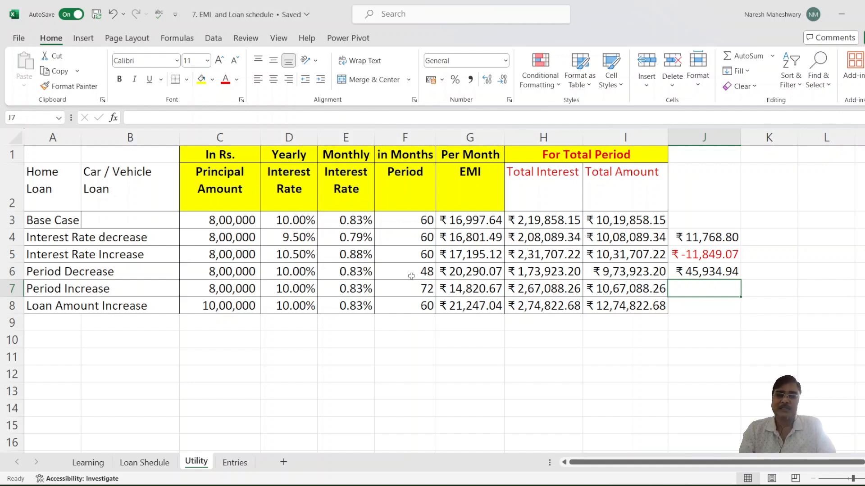
# Examine the Period Increase row's period, EMI and total interest in row 7
pyautogui.click(405, 290)
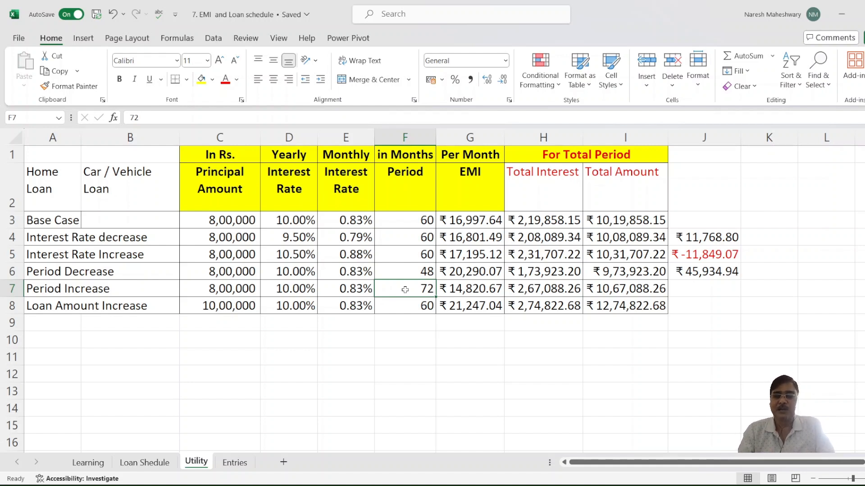
pyautogui.press('Right')
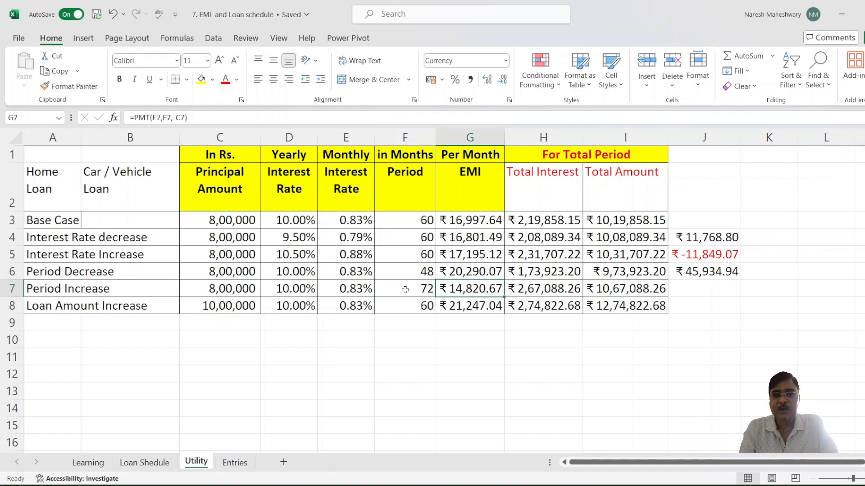
pyautogui.press('Right')
pyautogui.press('Left')
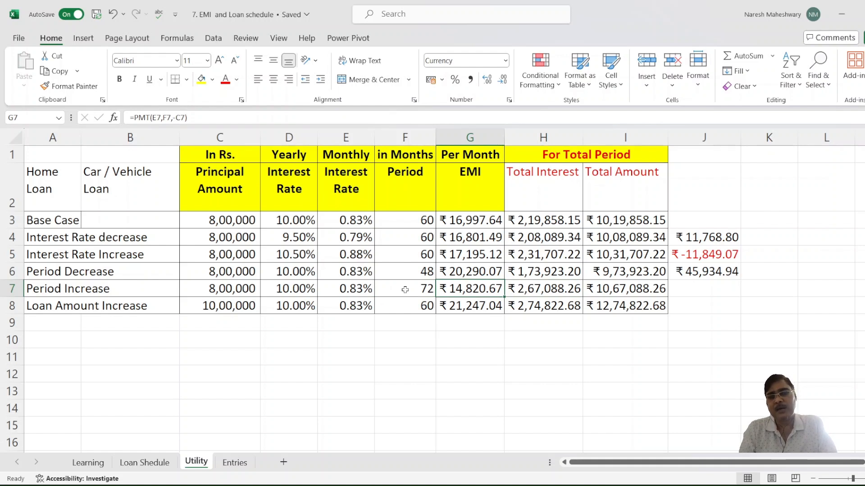
pyautogui.click(492, 310)
pyautogui.click(479, 290)
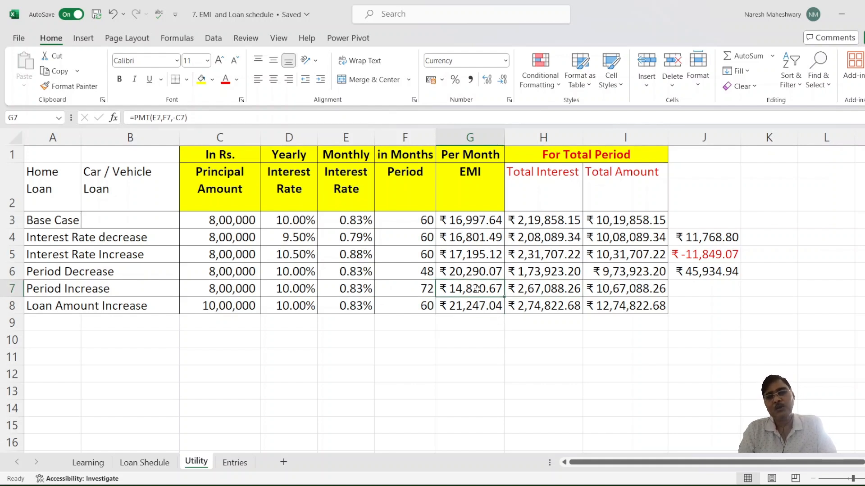
pyautogui.click(682, 286)
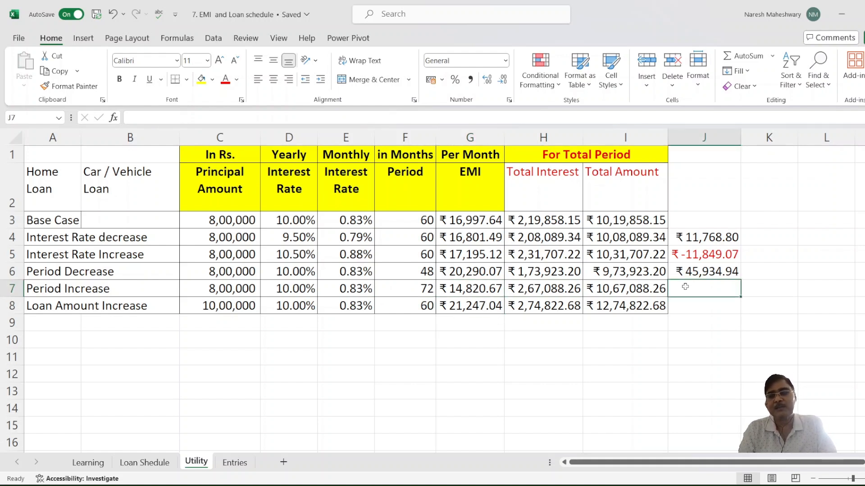
pyautogui.click(558, 293)
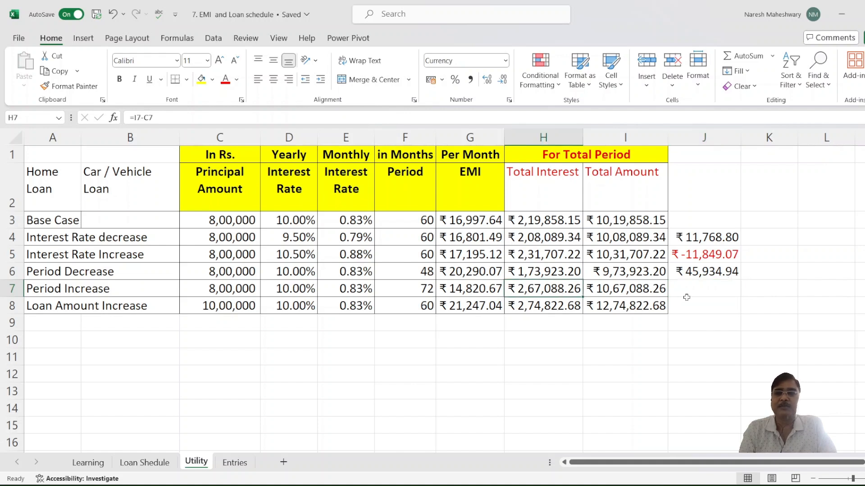
# Calculate in J7 the total interest difference between Base Case and Period Increase with =H3-H7
pyautogui.click(697, 300)
pyautogui.press('Up')
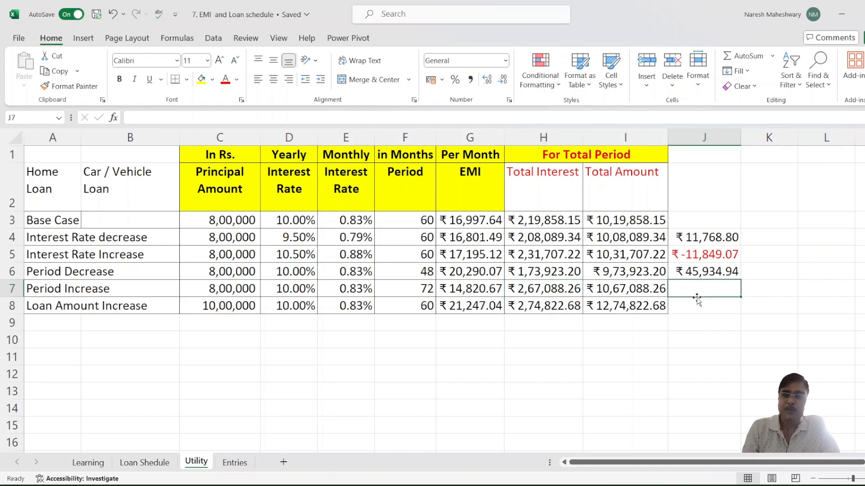
pyautogui.write('=')
pyautogui.press('Up')
pyautogui.press('Up')
pyautogui.press('Up')
pyautogui.press('Left')
pyautogui.press('Left')
pyautogui.press('Up')
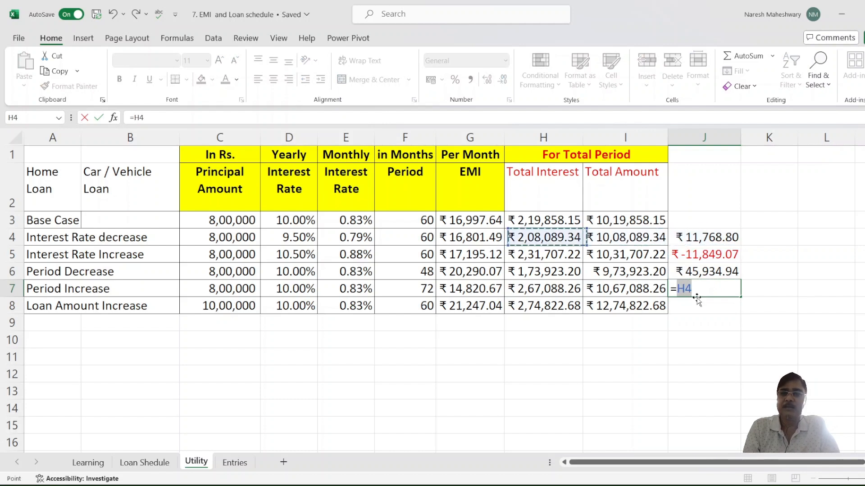
pyautogui.write('-')
pyautogui.press('Up')
pyautogui.press('Down')
pyautogui.press('Left')
pyautogui.press('Left')
pyautogui.press('Return')
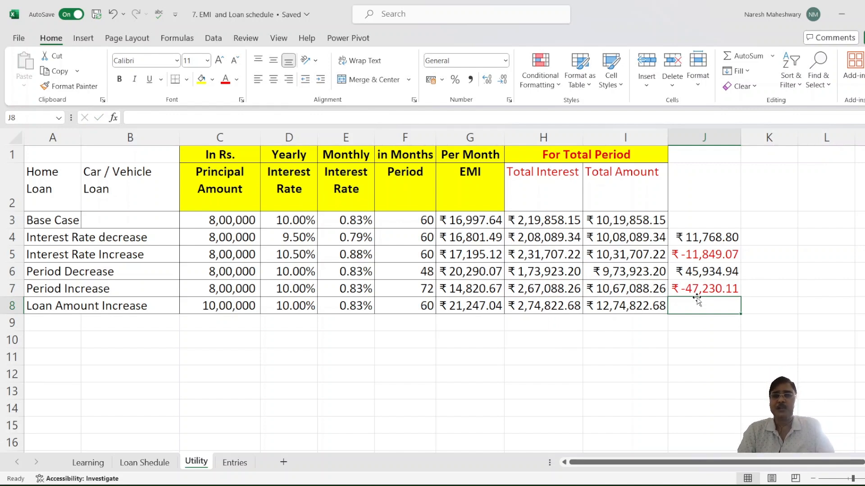
# Compare the interest differences in J6 and J7 and examine the Loan Amount Increase row's principal, period, EMI, total interest and total amount
pyautogui.click(414, 279)
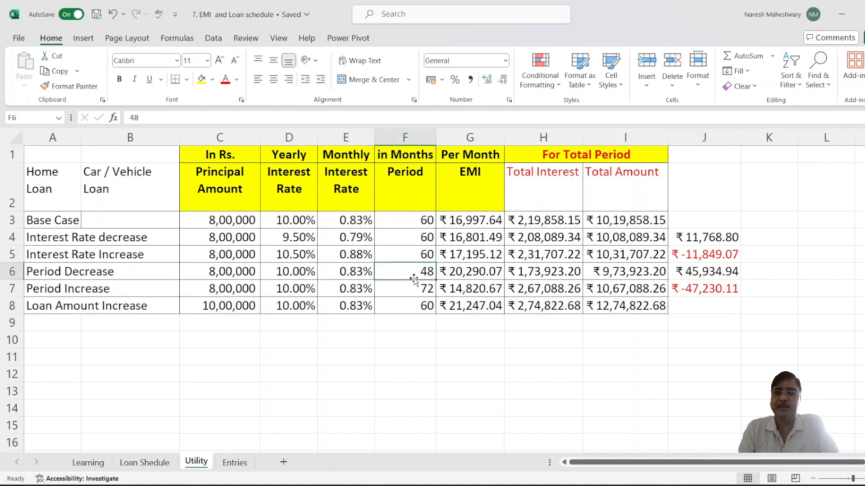
pyautogui.click(686, 275)
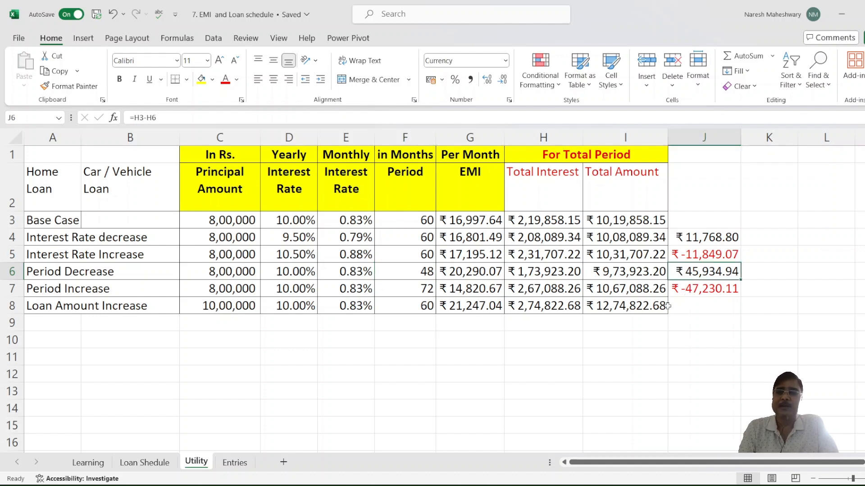
pyautogui.click(698, 290)
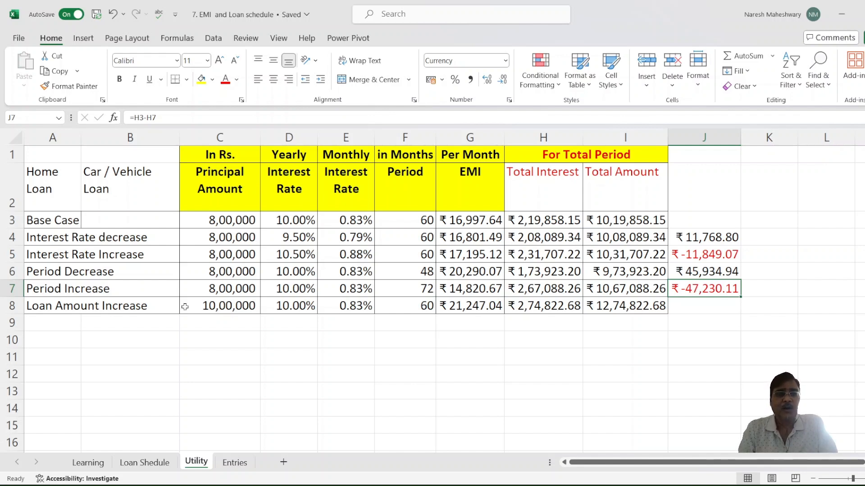
pyautogui.click(245, 305)
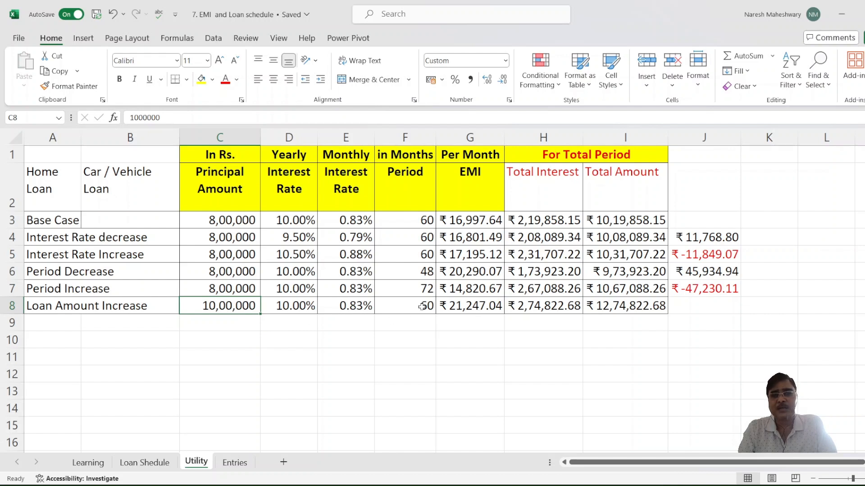
pyautogui.click(456, 308)
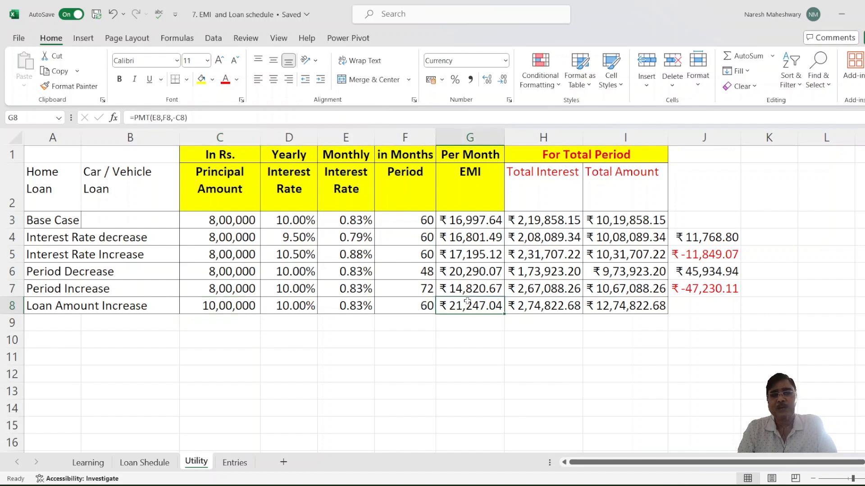
pyautogui.click(472, 334)
pyautogui.moveTo(472, 334); pyautogui.dragTo(495, 317)
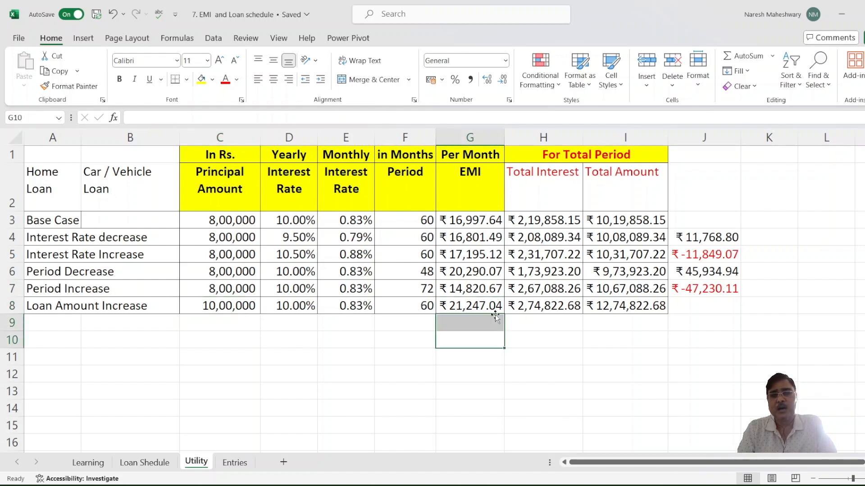
pyautogui.click(428, 309)
pyautogui.click(483, 308)
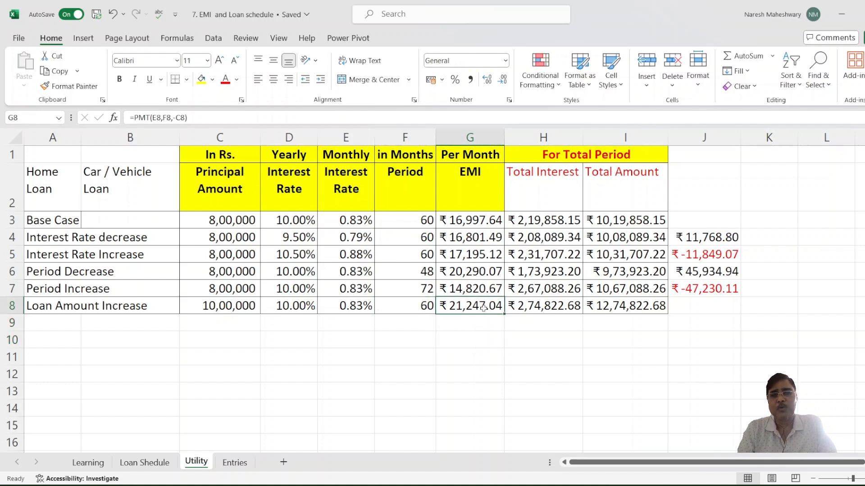
pyautogui.click(521, 308)
pyautogui.click(638, 310)
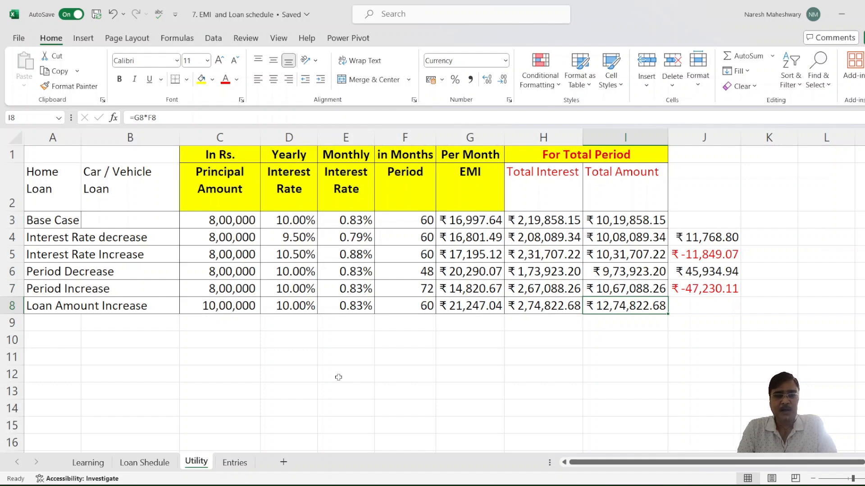
# Open the Entries sheet and review the monthly interest rate heading and the principal amount in C3
pyautogui.click(234, 464)
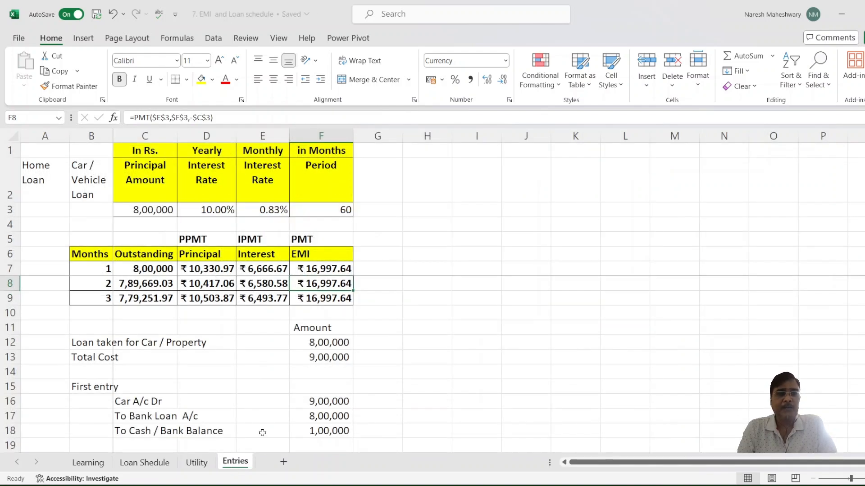
pyautogui.click(427, 342)
pyautogui.click(247, 267)
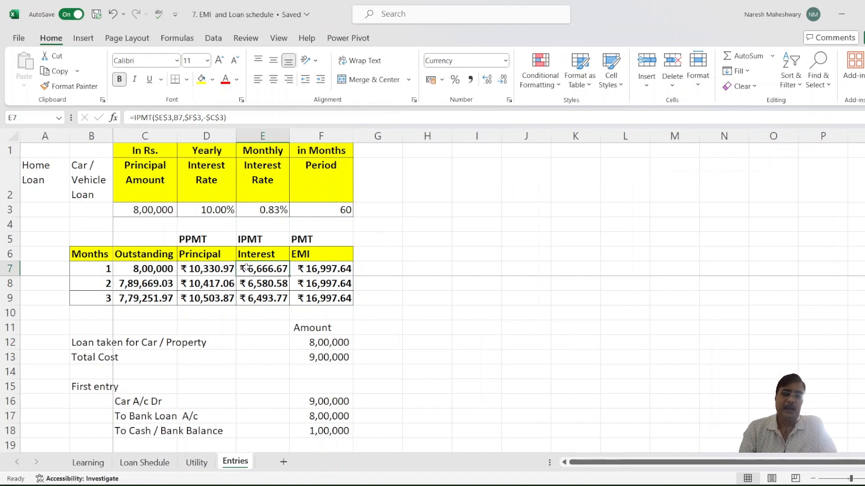
pyautogui.press('Up')
pyautogui.press('Up')
pyautogui.press('Up')
pyautogui.press('Up')
pyautogui.press('Up')
pyautogui.press('Up')
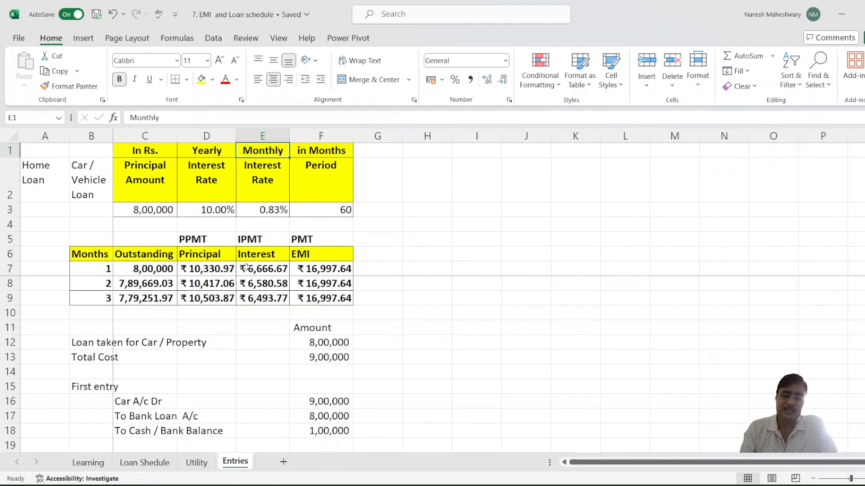
pyautogui.press('Down')
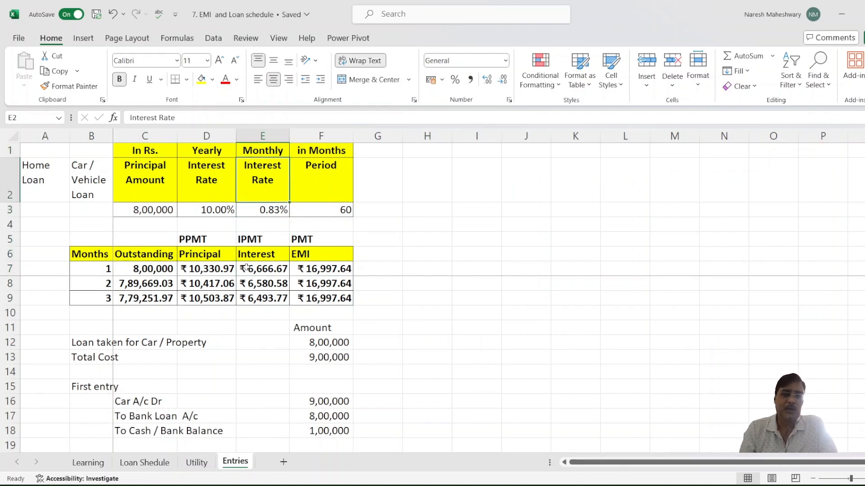
pyautogui.press('Left')
pyautogui.press('Left')
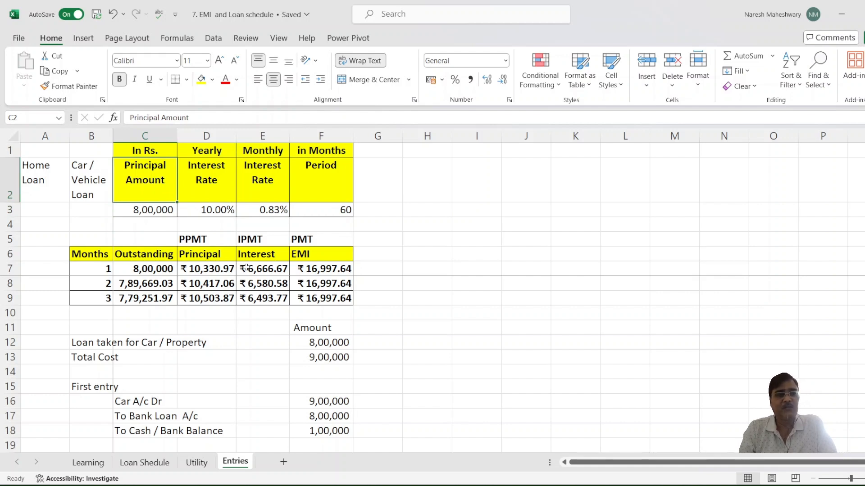
pyautogui.press('Down')
pyautogui.press('Down')
pyautogui.press('Up')
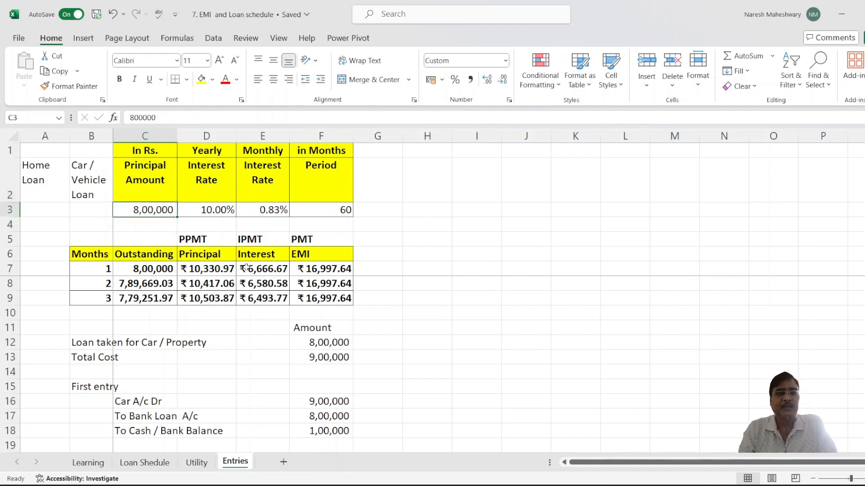
pyautogui.press('Down')
pyautogui.press('Up')
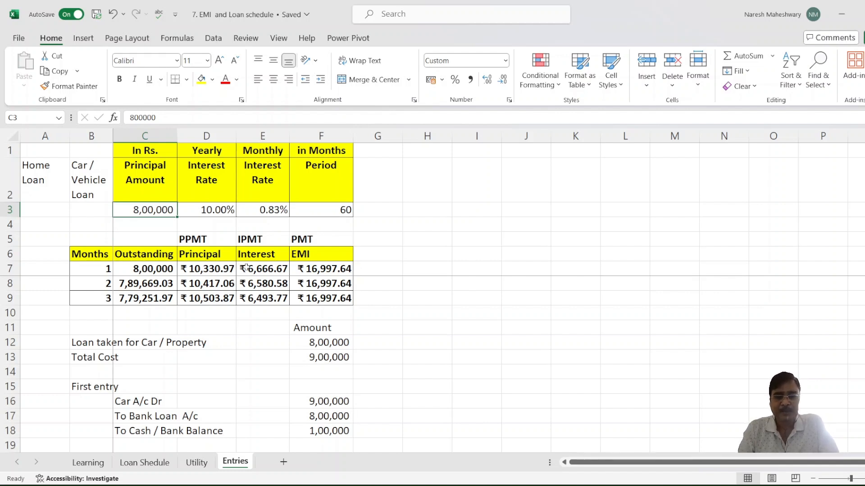
# Examine the month 1 outstanding amount and its PPMT principal, IPMT interest and PMT EMI formulas in row 7
pyautogui.press('Down')
pyautogui.press('Down')
pyautogui.press('Down')
pyautogui.press('Down')
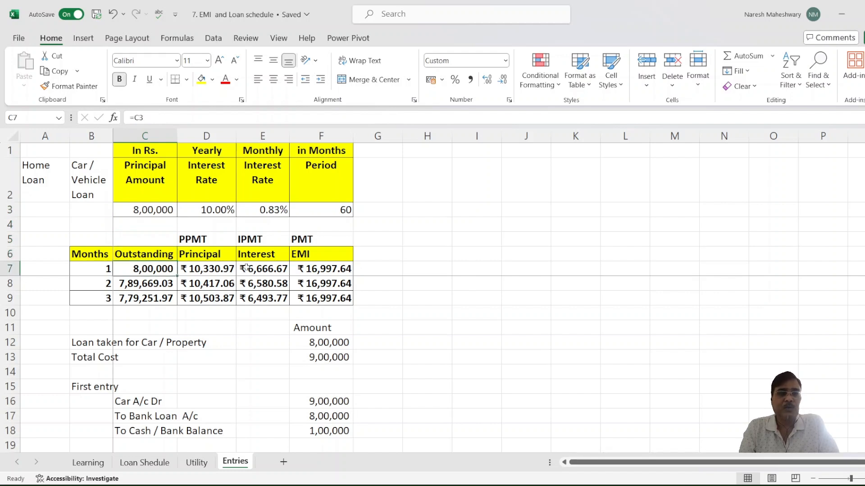
pyautogui.press('Right')
pyautogui.press('Right')
pyautogui.press('Right')
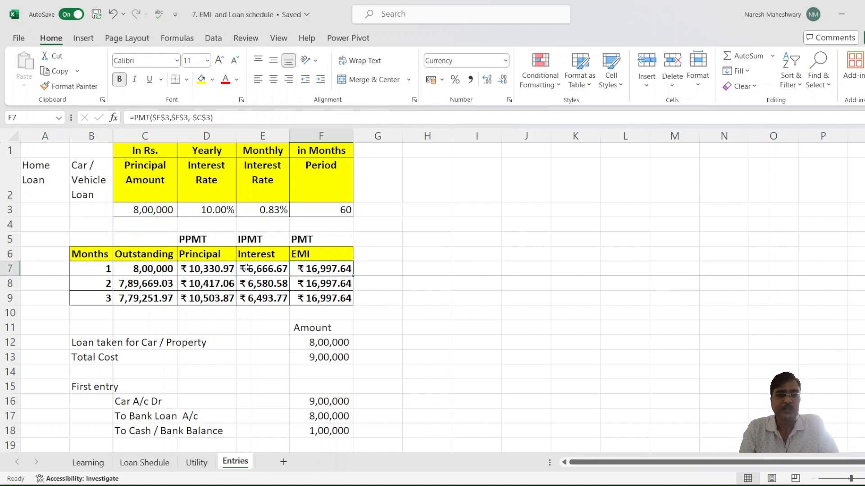
pyautogui.press('Left')
pyautogui.press('Left')
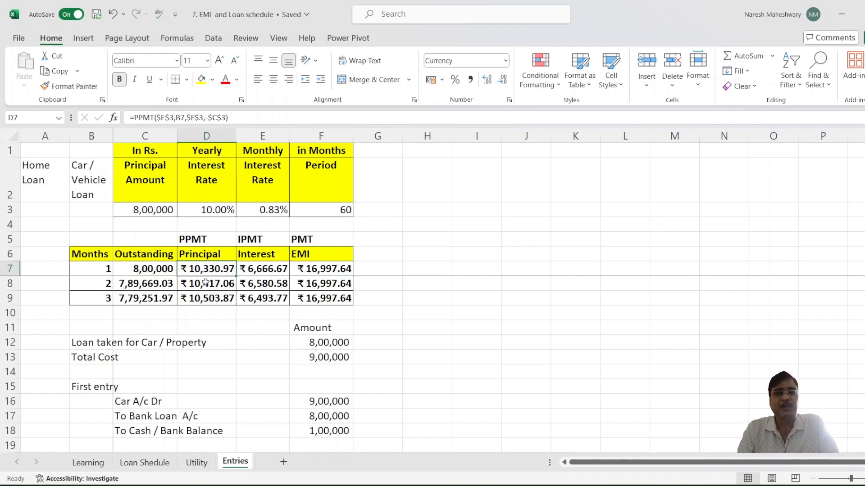
pyautogui.click(260, 274)
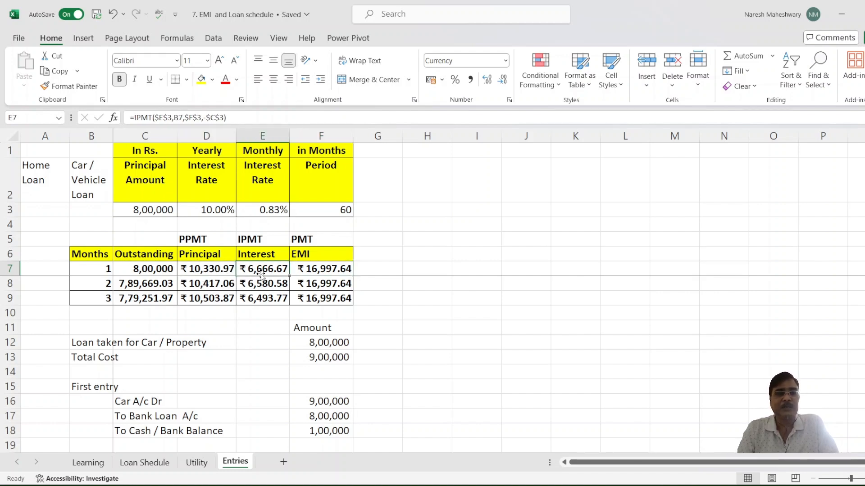
# Check the loan taken for the car or property in F12 and the total cost in F13
pyautogui.click(179, 344)
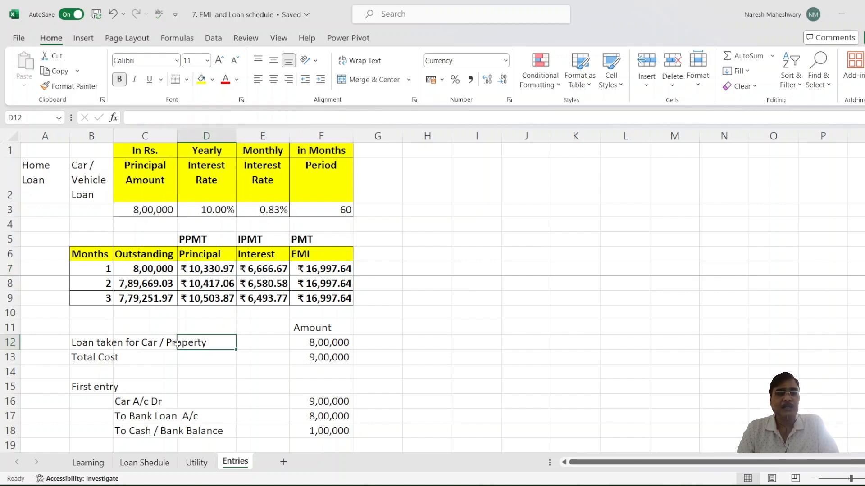
pyautogui.click(92, 346)
pyautogui.click(312, 339)
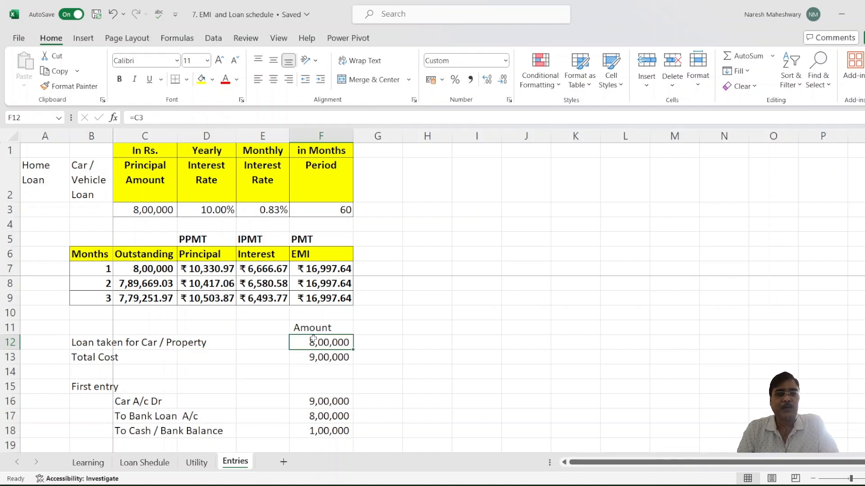
pyautogui.click(151, 362)
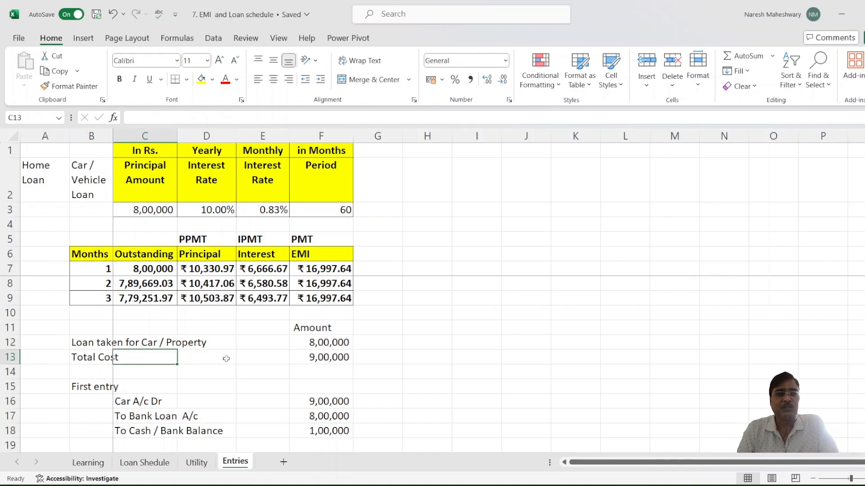
pyautogui.click(309, 356)
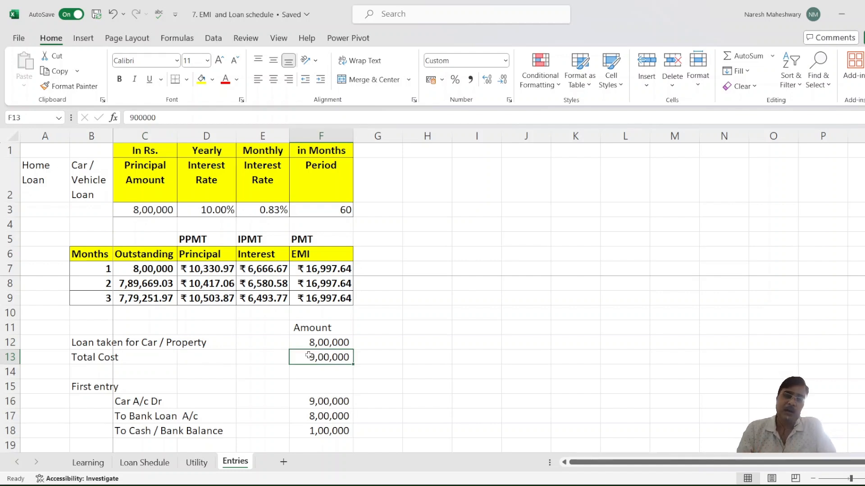
# Look down through the journal entries from First entry to the Second Payment of Instalment in F26
pyautogui.press('Down')
pyautogui.press('Down')
pyautogui.press('Down')
pyautogui.press('Down')
pyautogui.press('Down')
pyautogui.press('Down')
pyautogui.press('Down')
pyautogui.press('Down')
pyautogui.press('Down')
pyautogui.press('Down')
pyautogui.press('Down')
pyautogui.press('Down')
pyautogui.press('Down')
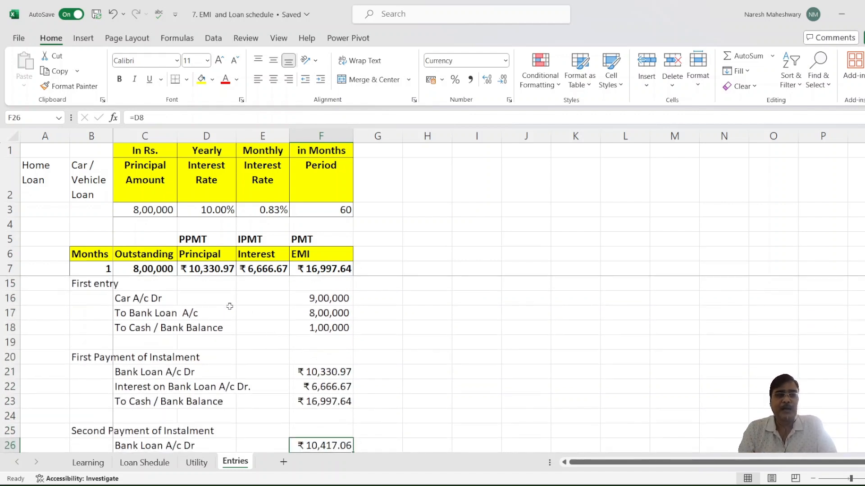
# Check the First entry's Car, Bank Loan and Cash / Bank Balance amounts in F16:F18, continuing down past both instalment entries
pyautogui.click(334, 301)
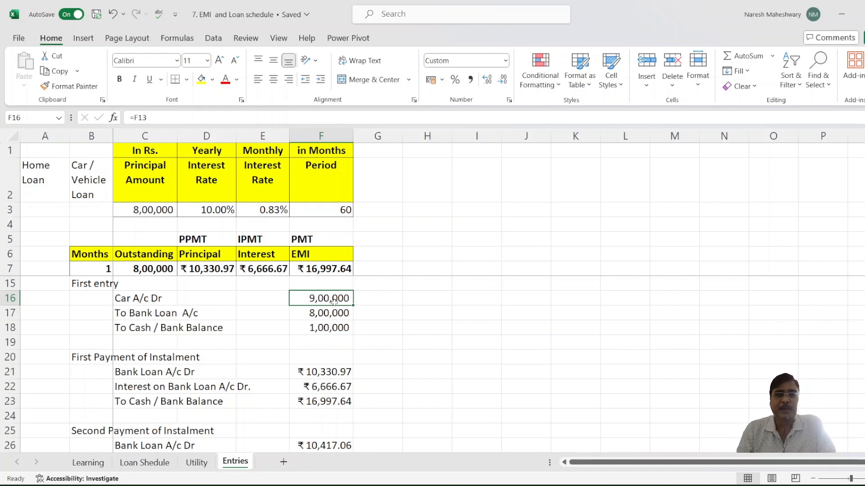
pyautogui.press('Down')
pyautogui.press('Down')
pyautogui.press('Down')
pyautogui.press('Down')
pyautogui.press('Down')
pyautogui.press('Down')
pyautogui.press('Down')
pyautogui.press('Down')
pyautogui.press('Down')
pyautogui.press('Down')
pyautogui.press('Down')
pyautogui.press('Down')
pyautogui.press('Down')
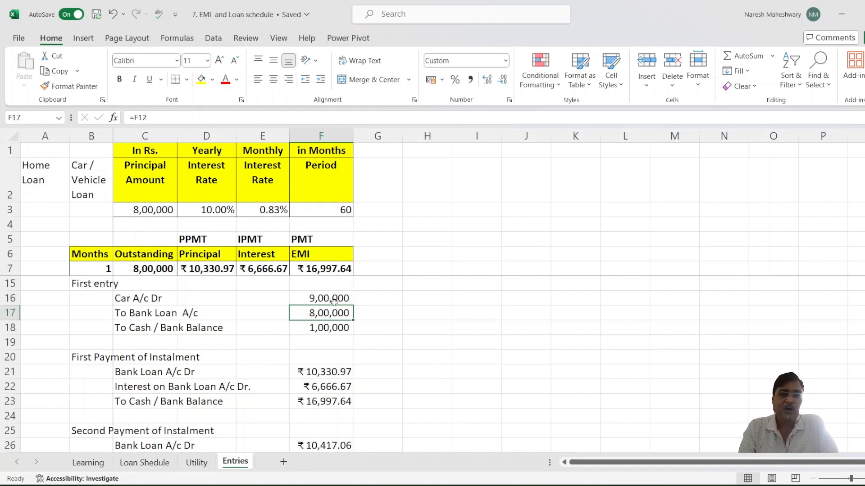
pyautogui.press('Down')
pyautogui.press('Down')
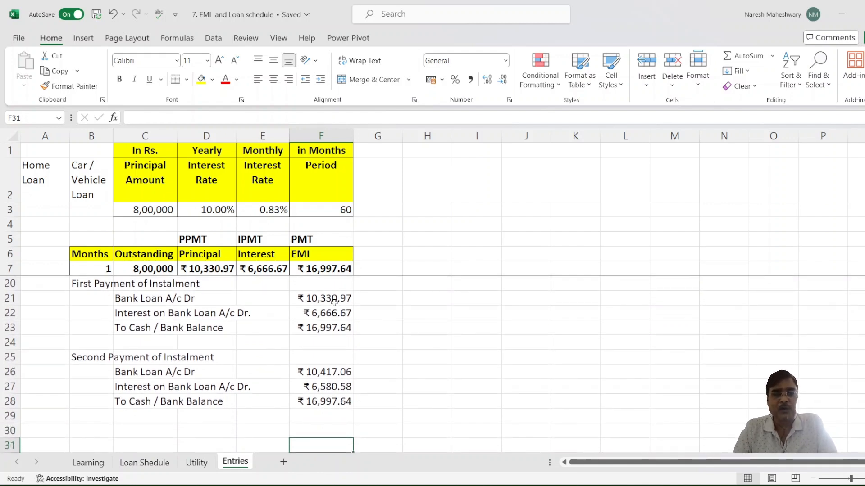
# Trace the first instalment's Bank Loan A/c amount in F21 back to the month 1 PPMT principal in D7
pyautogui.click(334, 301)
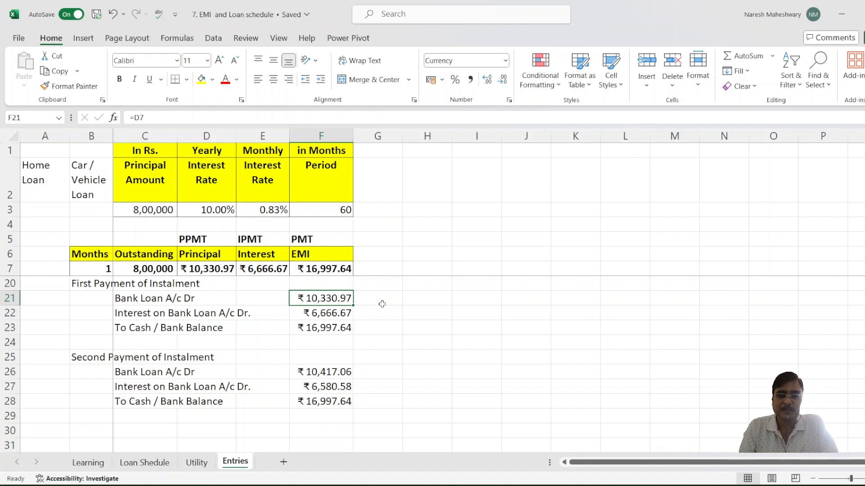
pyautogui.press('Up')
pyautogui.press('Up')
pyautogui.press('Up')
pyautogui.press('Up')
pyautogui.press('Up')
pyautogui.press('Up')
pyautogui.press('Up')
pyautogui.press('Up')
pyautogui.press('Up')
pyautogui.press('Up')
pyautogui.press('Up')
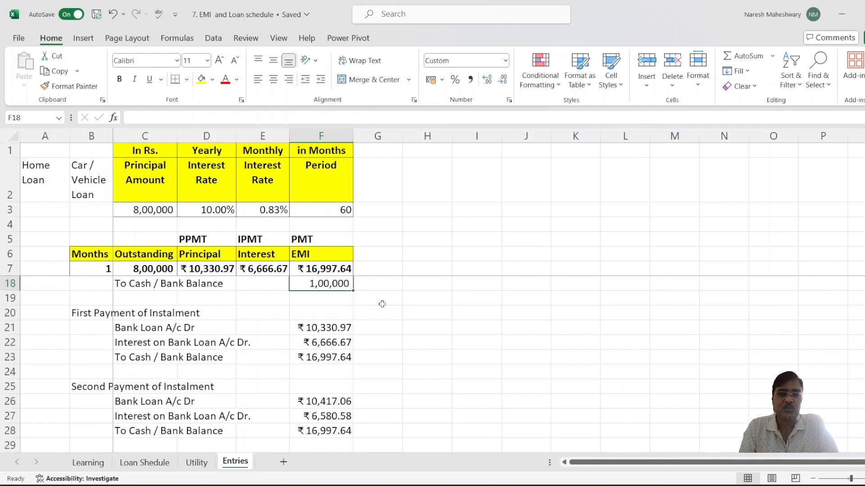
pyautogui.press('Up')
pyautogui.press('Up')
pyautogui.press('Up')
pyautogui.press('Left')
pyautogui.press('Left')
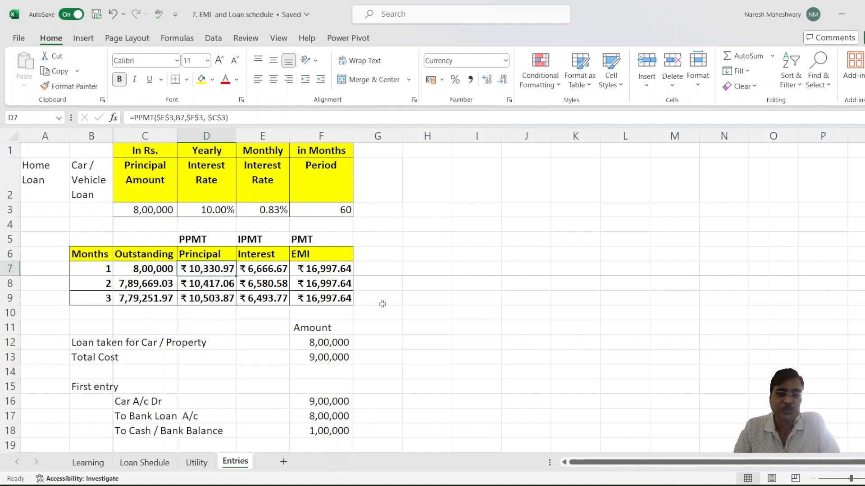
# Look through column D between the monthly principal figures and the First Payment of Instalment heading in row 20
pyautogui.press('Down')
pyautogui.press('Down')
pyautogui.press('Down')
pyautogui.press('Down')
pyautogui.press('Down')
pyautogui.press('Down')
pyautogui.press('Down')
pyautogui.press('Down')
pyautogui.press('Down')
pyautogui.press('Down')
pyautogui.press('Down')
pyautogui.press('Down')
pyautogui.press('Down')
pyautogui.press('Down')
pyautogui.press('Down')
pyautogui.press('Down')
pyautogui.press('Down')
pyautogui.press('Down')
pyautogui.press('Down')
pyautogui.press('Down')
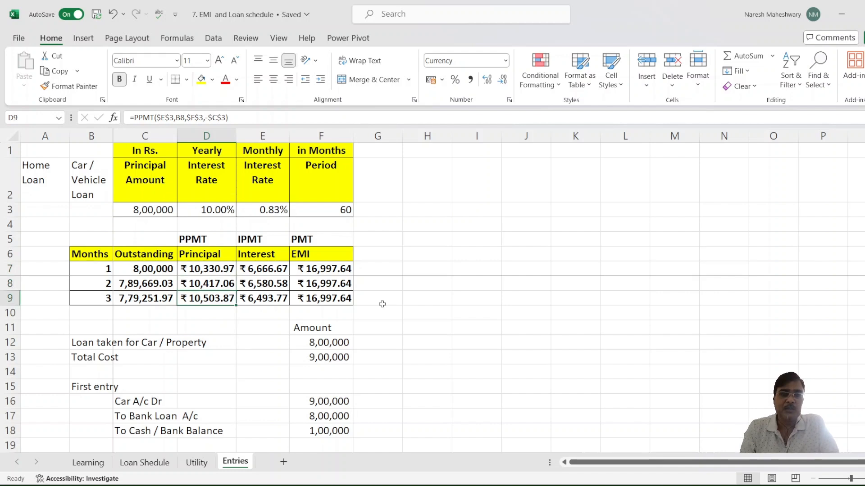
pyautogui.press('Up')
pyautogui.press('Up')
pyautogui.press('Up')
pyautogui.press('Up')
pyautogui.press('Up')
pyautogui.press('Up')
pyautogui.press('Up')
pyautogui.press('Up')
pyautogui.press('Up')
pyautogui.press('Up')
pyautogui.press('Up')
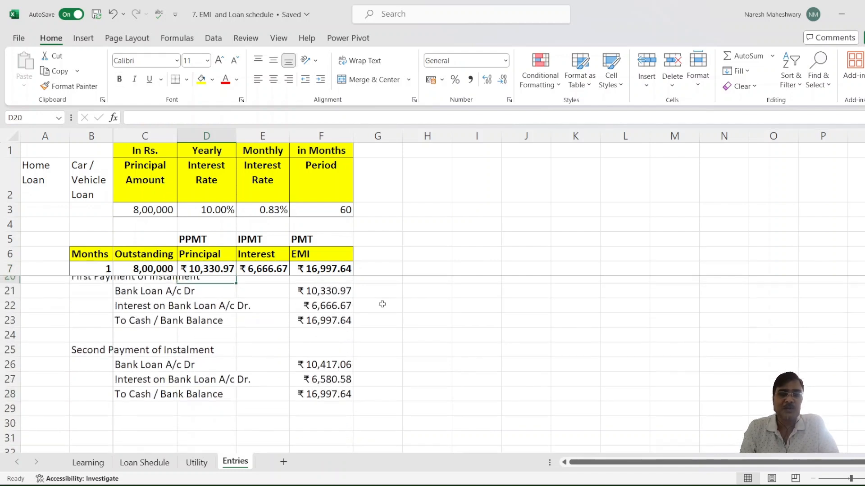
# Review the first instalment payment entry and return to the Car A/c Dr amount in F16
pyautogui.press('Down')
pyautogui.press('Right')
pyautogui.press('Down')
pyautogui.press('Left')
pyautogui.press('Right')
pyautogui.press('Right')
pyautogui.press('Up')
pyautogui.press('Up')
pyautogui.press('Up')
pyautogui.press('Up')
pyautogui.press('Up')
pyautogui.press('Up')
pyautogui.press('Up')
pyautogui.press('Up')
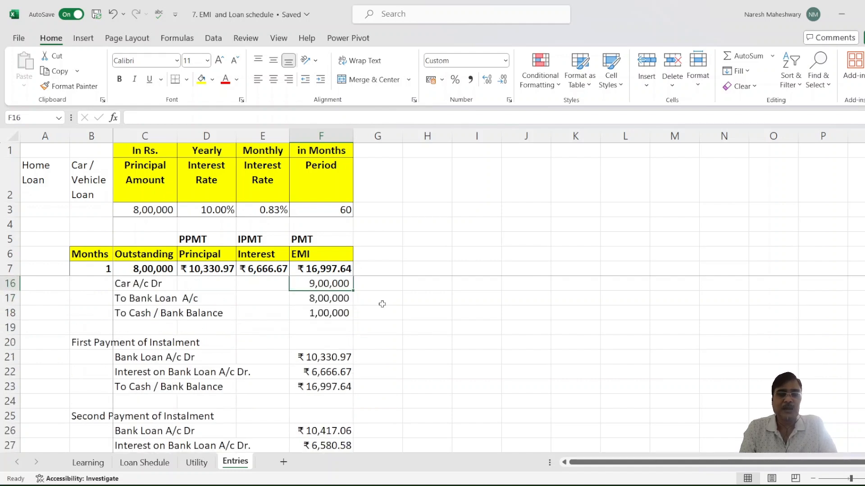
# Look down through the journal entries again from the First entry to below the Second Payment of Instalment
pyautogui.press('Left')
pyautogui.press('Up')
pyautogui.press('Down')
pyautogui.press('Down')
pyautogui.press('Down')
pyautogui.press('Down')
pyautogui.press('Down')
pyautogui.press('Down')
pyautogui.press('Down')
pyautogui.press('Down')
pyautogui.press('Down')
pyautogui.press('Down')
pyautogui.press('Down')
pyautogui.press('Down')
pyautogui.press('Down')
pyautogui.press('Down')
pyautogui.press('Down')
pyautogui.press('Down')
pyautogui.press('Down')
pyautogui.press('Down')
pyautogui.press('Up')
pyautogui.press('Up')
pyautogui.press('Up')
pyautogui.press('Up')
pyautogui.press('Up')
pyautogui.press('Up')
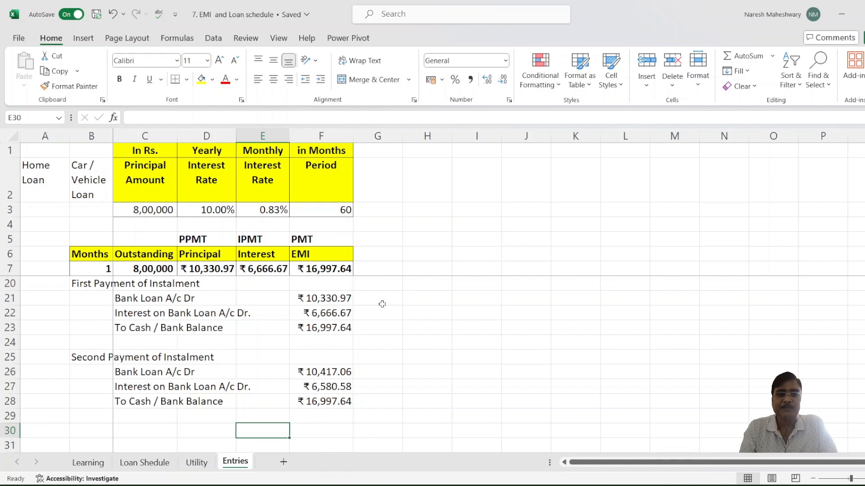
# Check the first instalment's Cash / Bank Balance formula in F23 and compare the Bank Loan A/c amounts in F21 and F26
pyautogui.press('Right')
pyautogui.press('Up')
pyautogui.press('Up')
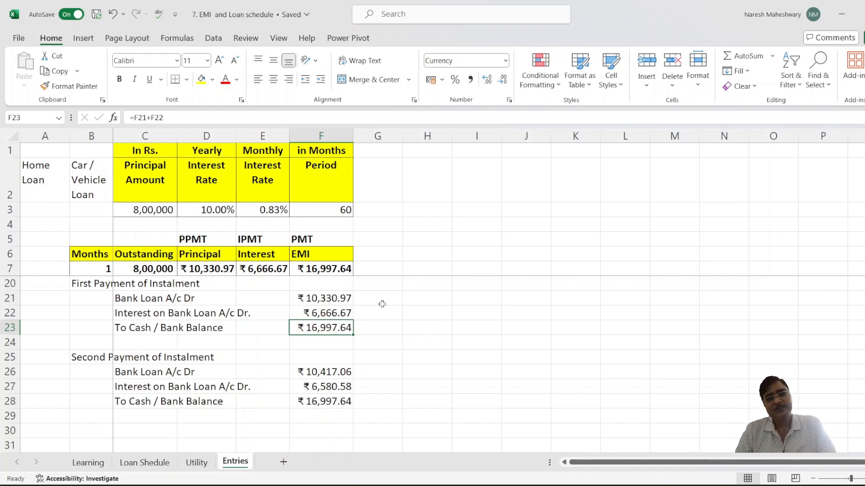
pyautogui.press('Down')
pyautogui.press('Down')
pyautogui.press('Down')
pyautogui.press('Up')
pyautogui.press('Up')
pyautogui.press('Up')
pyautogui.press('Up')
pyautogui.press('Up')
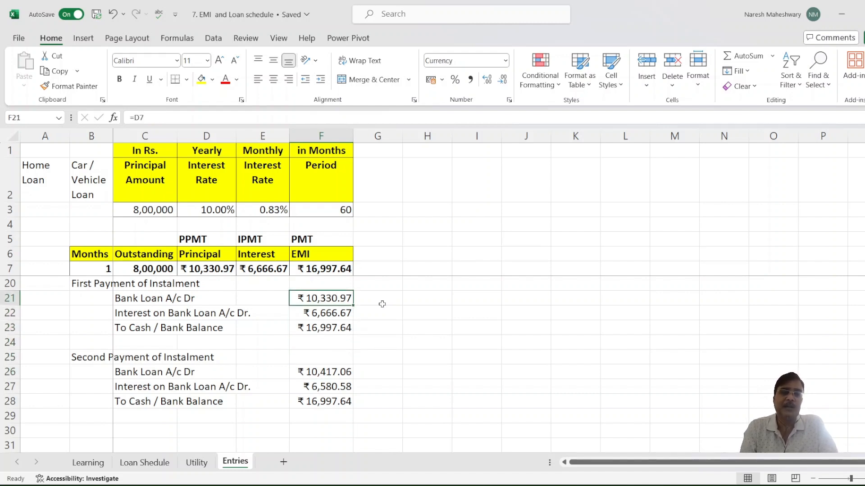
pyautogui.press('Down')
pyautogui.press('Down')
pyautogui.press('Down')
pyautogui.press('Down')
pyautogui.press('Down')
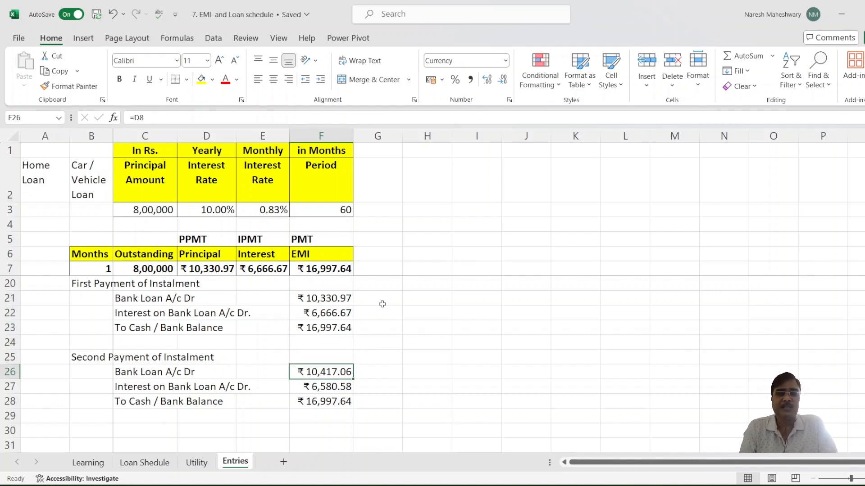
# Examine the month 2 EMI, interest and principal formulas in row 8 of the loan schedule
pyautogui.press('Up')
pyautogui.press('Up')
pyautogui.press('Up')
pyautogui.press('Up')
pyautogui.press('Up')
pyautogui.press('Up')
pyautogui.press('Up')
pyautogui.press('Up')
pyautogui.press('Up')
pyautogui.press('Up')
pyautogui.press('Up')
pyautogui.press('Up')
pyautogui.press('Up')
pyautogui.press('Up')
pyautogui.press('Up')
pyautogui.press('Up')
pyautogui.press('Up')
pyautogui.press('Up')
pyautogui.press('Up')
pyautogui.press('Up')
pyautogui.press('Down')
pyautogui.press('Down')
pyautogui.press('Down')
pyautogui.press('Down')
pyautogui.press('Down')
pyautogui.press('Down')
pyautogui.press('Down')
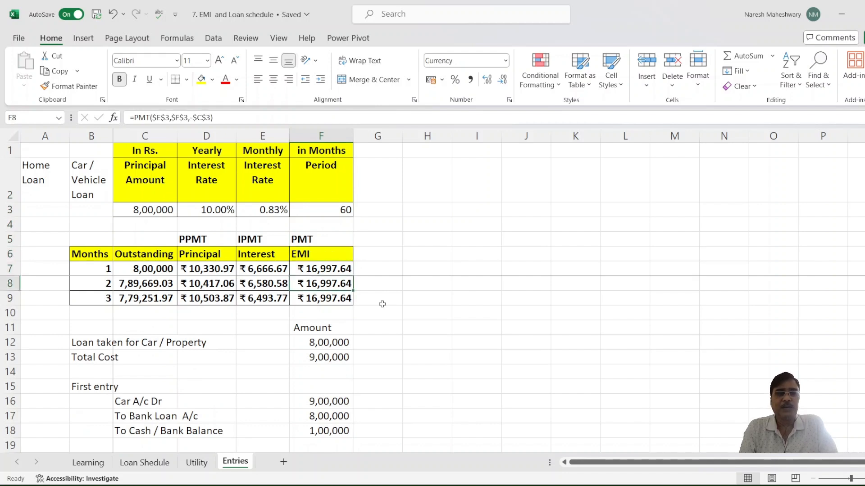
pyautogui.press('Left')
pyautogui.press('Left')
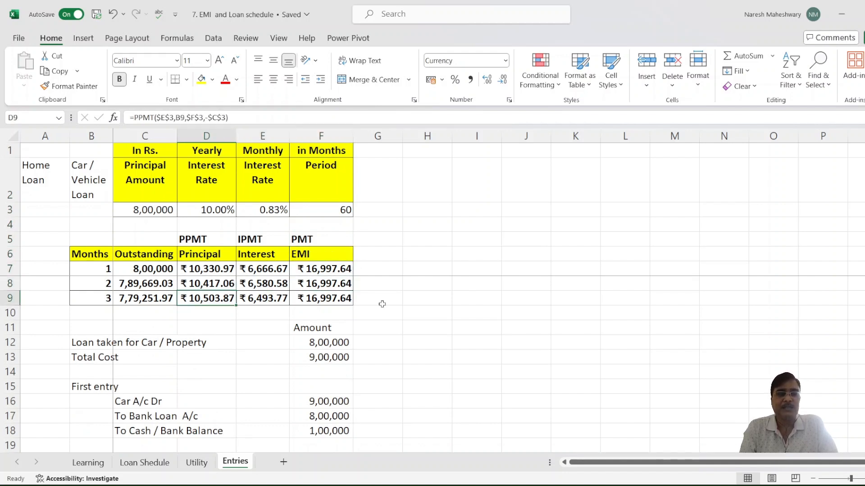
pyautogui.press('Right')
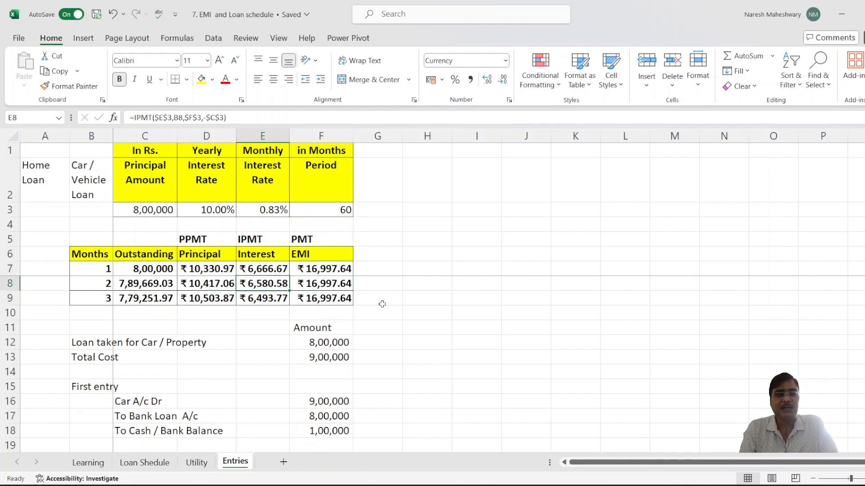
pyautogui.press('Left')
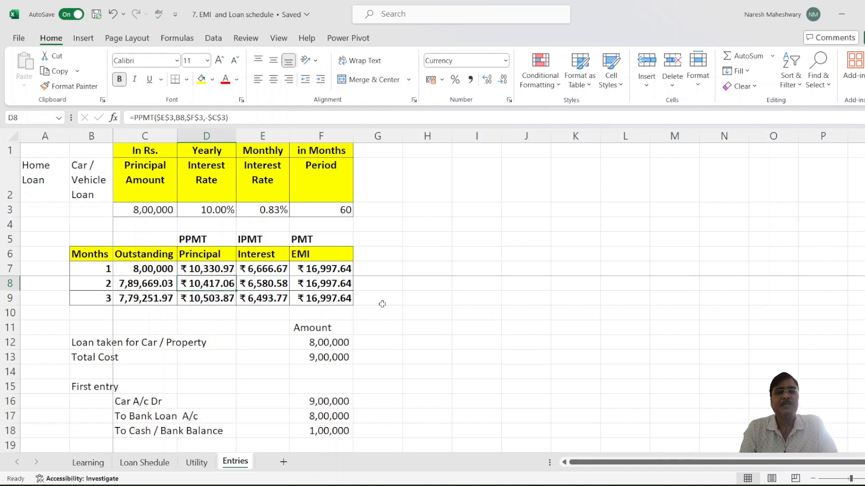
# Review the amounts in column F from the month 2 EMI down past the Second Payment of Instalment entry to F31
pyautogui.press('Right')
pyautogui.press('Right')
pyautogui.press('Down')
pyautogui.press('Down')
pyautogui.press('Down')
pyautogui.press('Down')
pyautogui.press('Down')
pyautogui.press('Down')
pyautogui.press('Down')
pyautogui.press('Down')
pyautogui.press('Down')
pyautogui.press('Down')
pyautogui.press('Down')
pyautogui.press('Down')
pyautogui.press('Down')
pyautogui.press('Down')
pyautogui.press('Down')
pyautogui.press('Down')
pyautogui.press('Down')
pyautogui.press('Down')
pyautogui.press('Down')
pyautogui.press('Down')
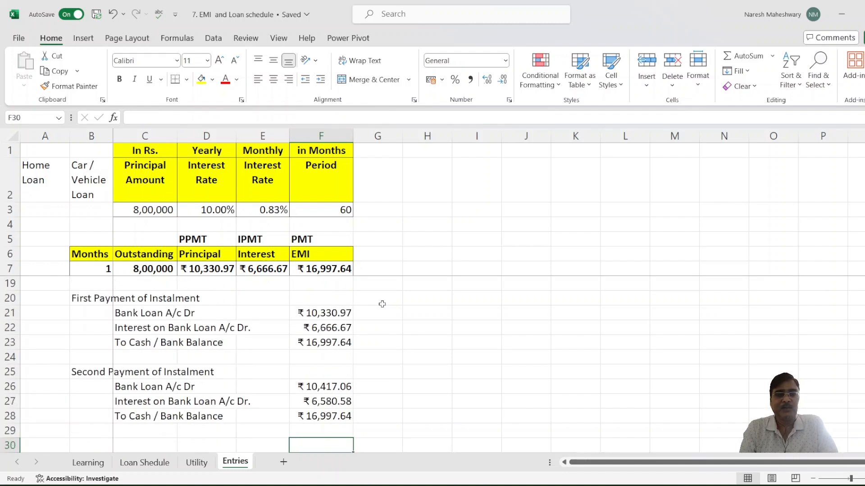
pyautogui.press('Down')
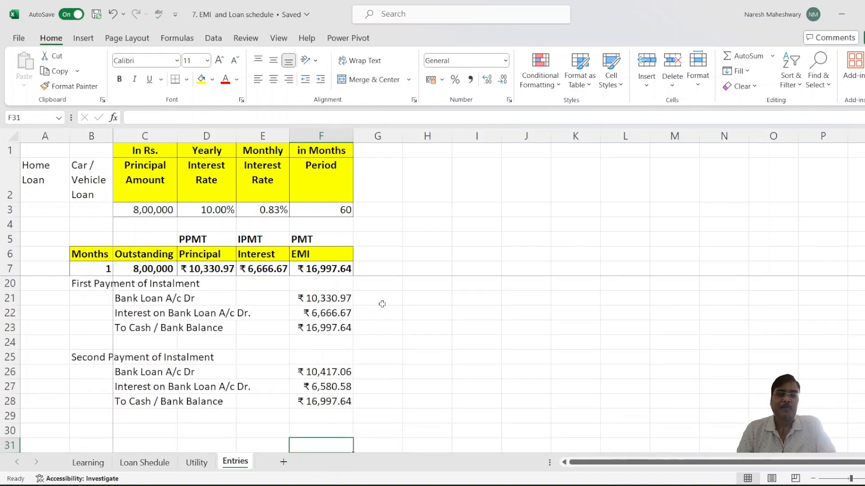